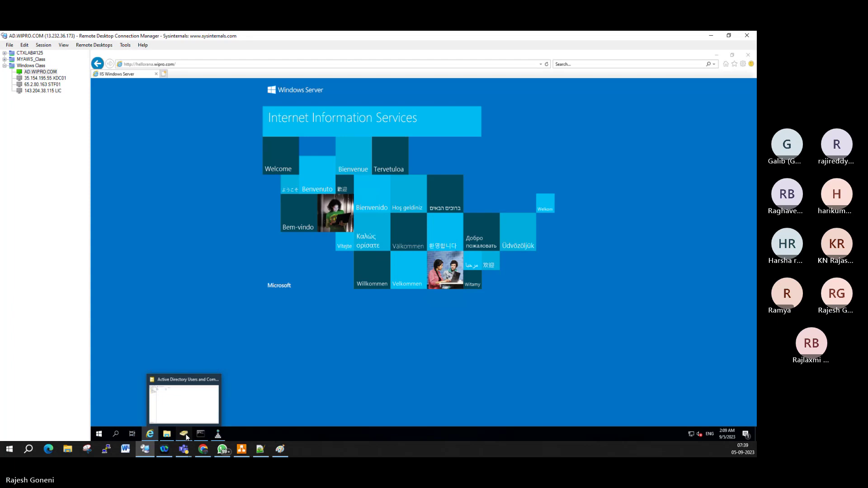
Step: Show the users and security groups in the wipro.com Users container and select a user account
{"action": "left_click", "coordinate": [185, 436]}
{"action": "left_click", "coordinate": [120, 135]}
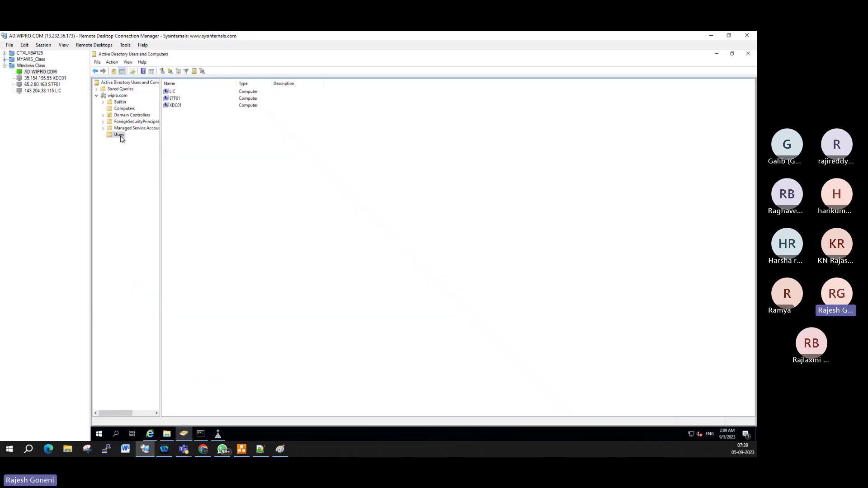
{"action": "left_click", "coordinate": [178, 266]}
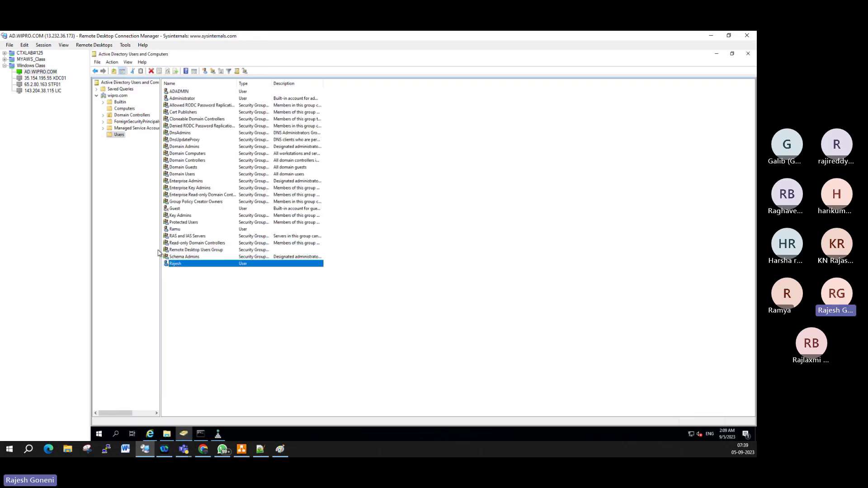
Step: Open the Properties of the 143.204.38.115 LIC server entry in RDCMan
{"action": "left_click", "coordinate": [57, 80]}
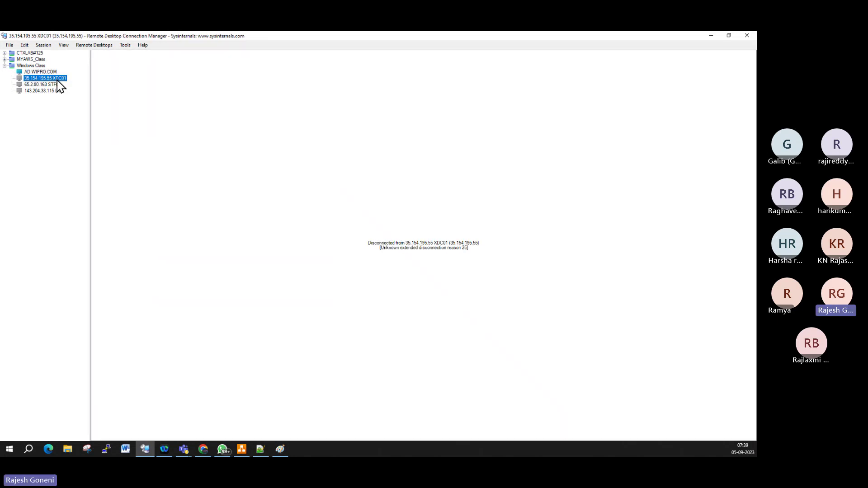
{"action": "right_click", "coordinate": [57, 80]}
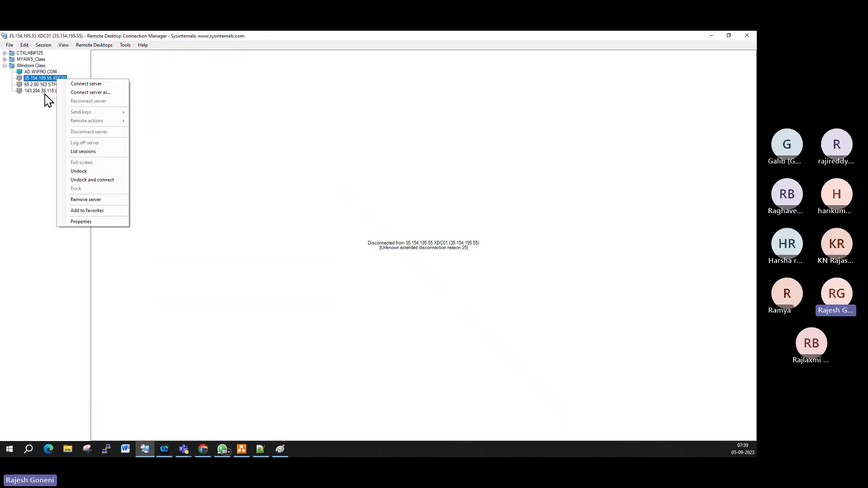
{"action": "left_click", "coordinate": [52, 94]}
{"action": "left_click", "coordinate": [54, 90]}
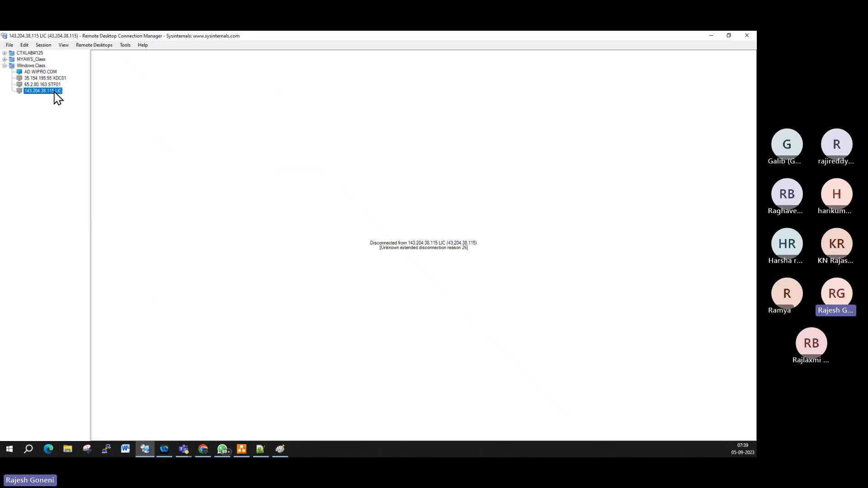
{"action": "right_click", "coordinate": [54, 93]}
{"action": "left_click", "coordinate": [88, 236]}
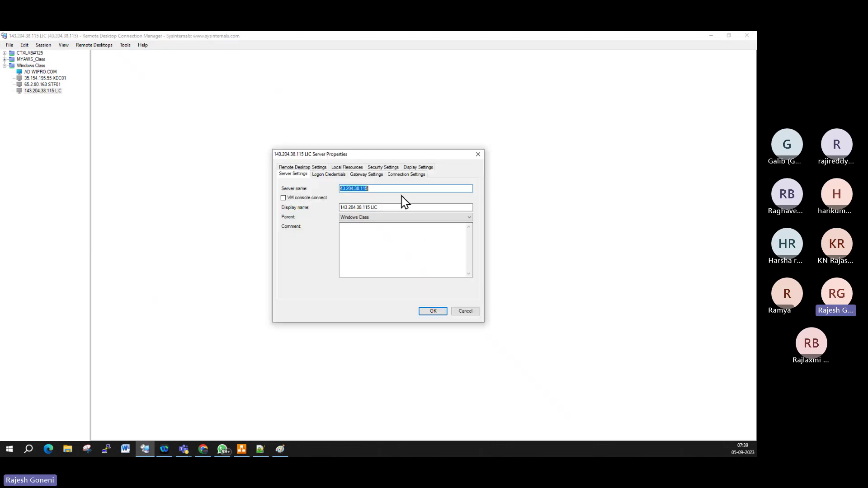
Step: Set the LIC server name to the instance's public IPv4 13.232.10.217 copied from EC2
{"action": "left_click", "coordinate": [203, 450]}
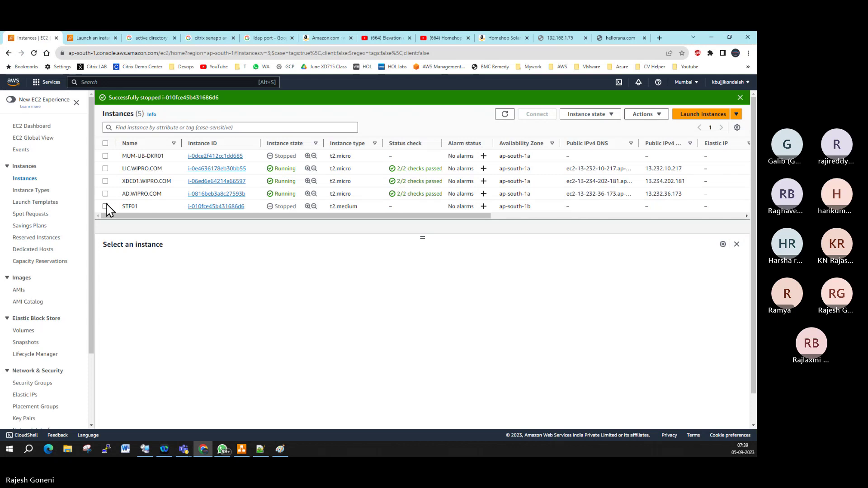
{"action": "left_click", "coordinate": [105, 168]}
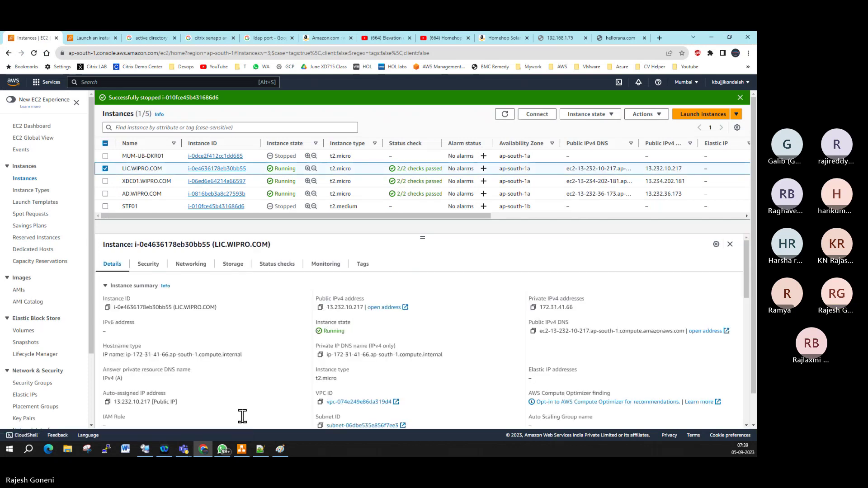
{"action": "left_click", "coordinate": [145, 449]}
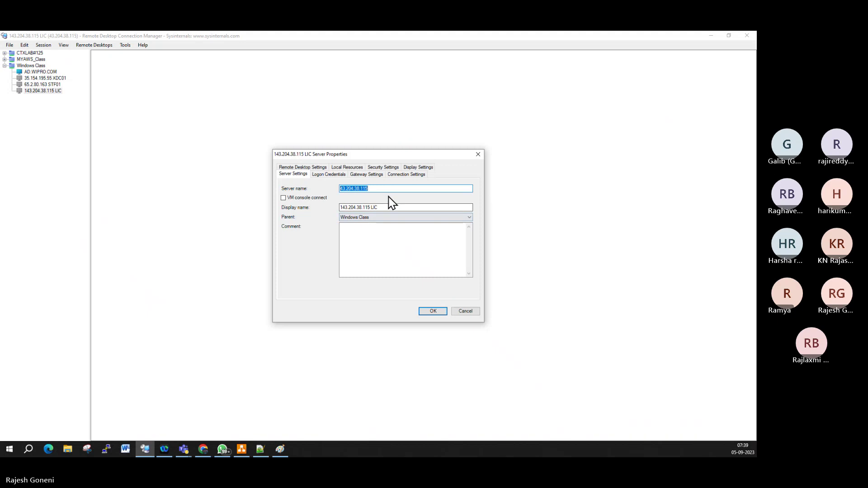
{"action": "key", "text": "ctrl+v"}
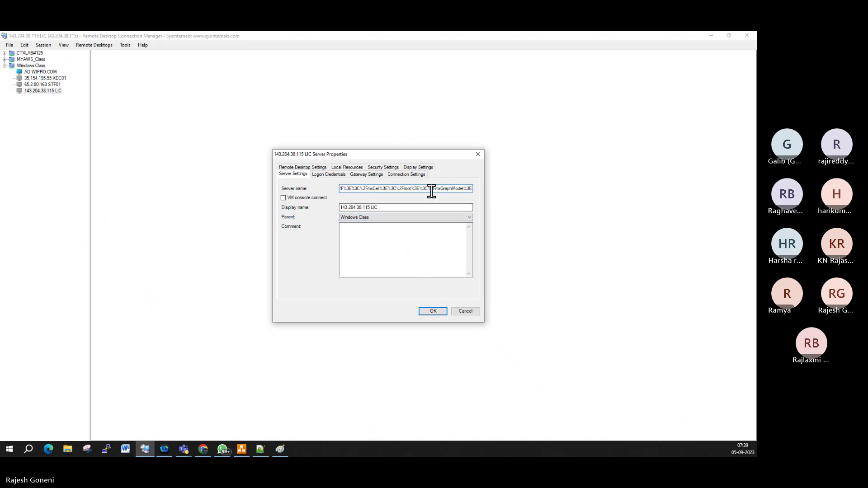
{"action": "key", "text": "ctrl+z"}
{"action": "key", "text": "BackSpace"}
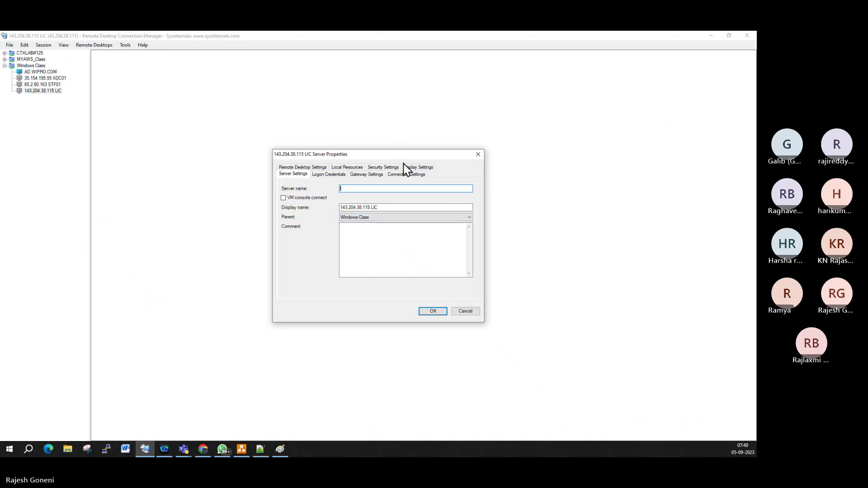
{"action": "left_click", "coordinate": [205, 452]}
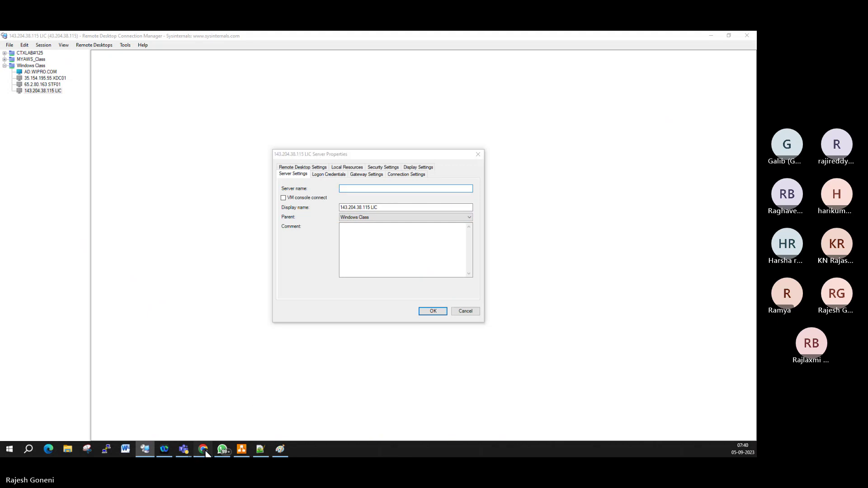
{"action": "left_click", "coordinate": [320, 307]}
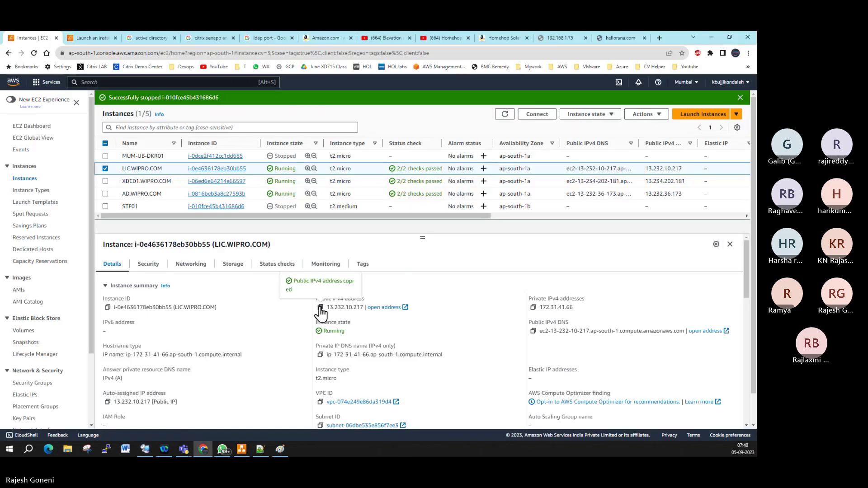
{"action": "key", "text": "alt+Tab"}
{"action": "key", "text": "ctrl+v"}
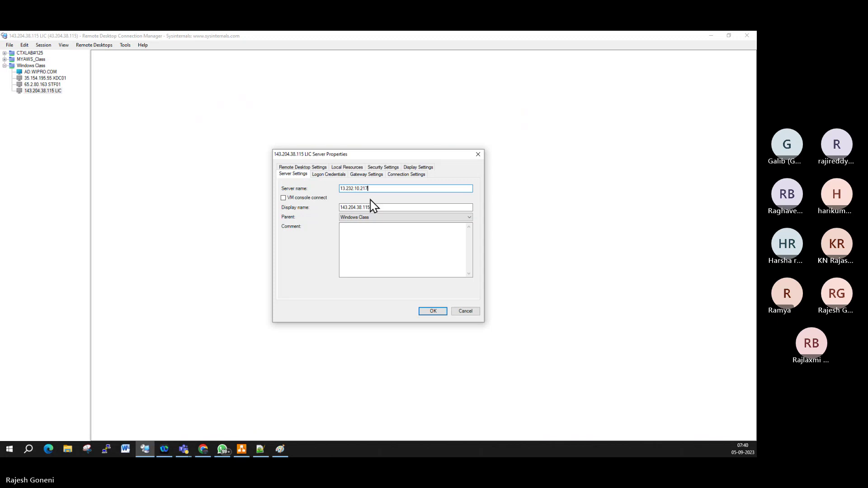
Step: Shorten the LIC display name to just 'LIC' and apply the properties
{"action": "left_click_drag", "start_coordinate": [363, 208], "coordinate": [329, 213]}
{"action": "key", "text": "ctrl+v"}
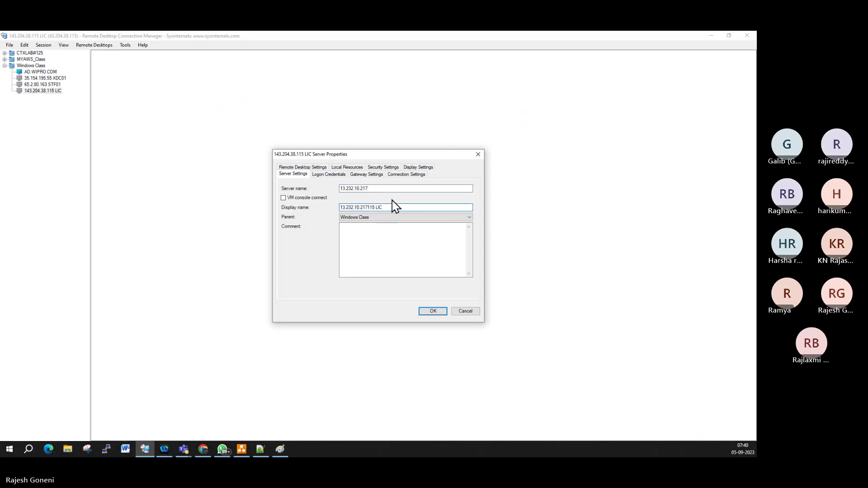
{"action": "key", "text": "Delete"}
{"action": "key", "text": "Delete"}
{"action": "key", "text": "BackSpace"}
{"action": "key", "text": "BackSpace"}
{"action": "key", "text": "BackSpace"}
{"action": "key", "text": "BackSpace"}
{"action": "key", "text": "BackSpace"}
{"action": "key", "text": "BackSpace"}
{"action": "key", "text": "BackSpace"}
{"action": "key", "text": "BackSpace"}
{"action": "key", "text": "BackSpace"}
{"action": "key", "text": "BackSpace"}
{"action": "key", "text": "BackSpace"}
{"action": "key", "text": "BackSpace"}
{"action": "key", "text": "BackSpace"}
{"action": "key", "text": "BackSpace"}
{"action": "key", "text": "BackSpace"}
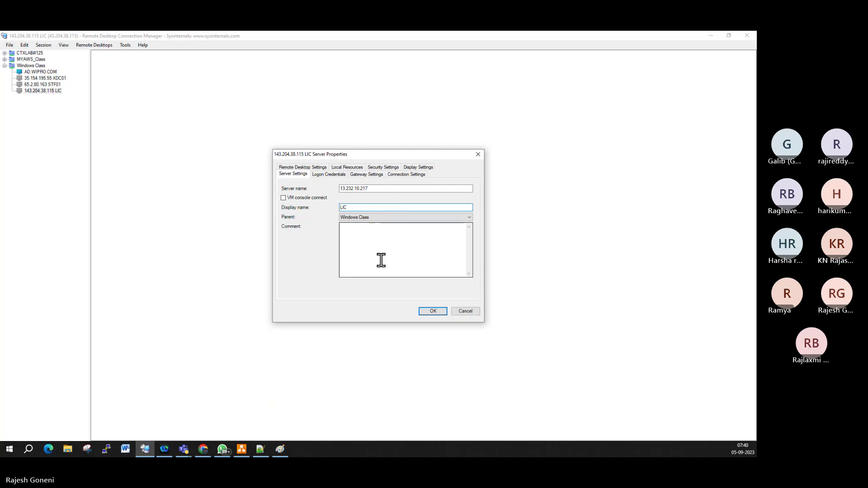
{"action": "left_click", "coordinate": [432, 312]}
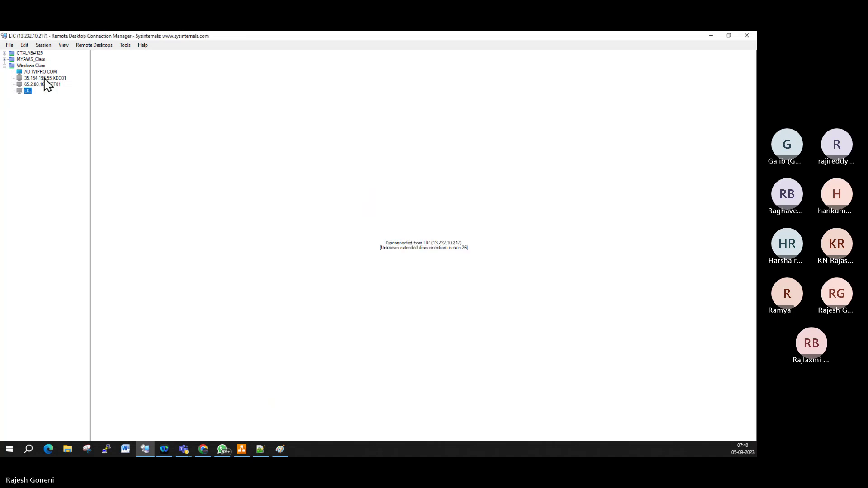
Step: Save the RDCMan server group file and begin connecting to LIC as another user
{"action": "left_click", "coordinate": [9, 44]}
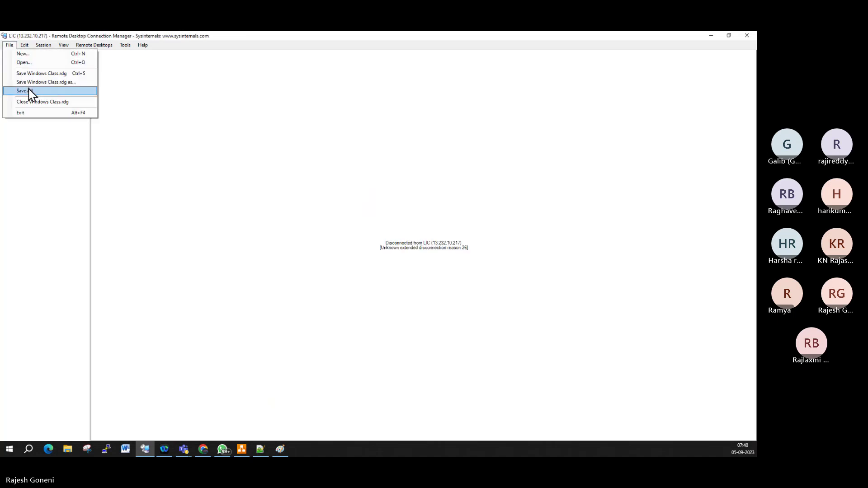
{"action": "left_click", "coordinate": [29, 91]}
{"action": "right_click", "coordinate": [28, 89]}
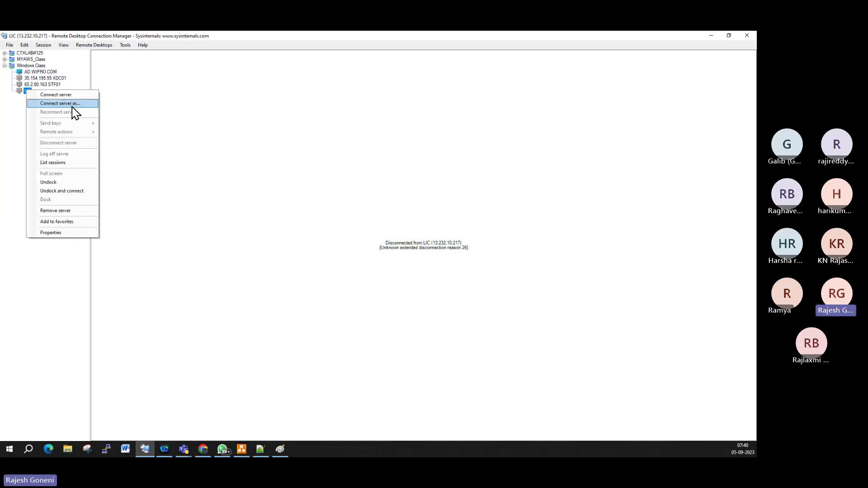
{"action": "left_click", "coordinate": [72, 104]}
Step: Sign in to LIC with a wipro\ domain user name and password, accepting the certificate
{"action": "left_click_drag", "start_coordinate": [93, 77], "coordinate": [32, 75]}
{"action": "type", "text": "Rajesh"}
{"action": "key", "text": "Tab"}
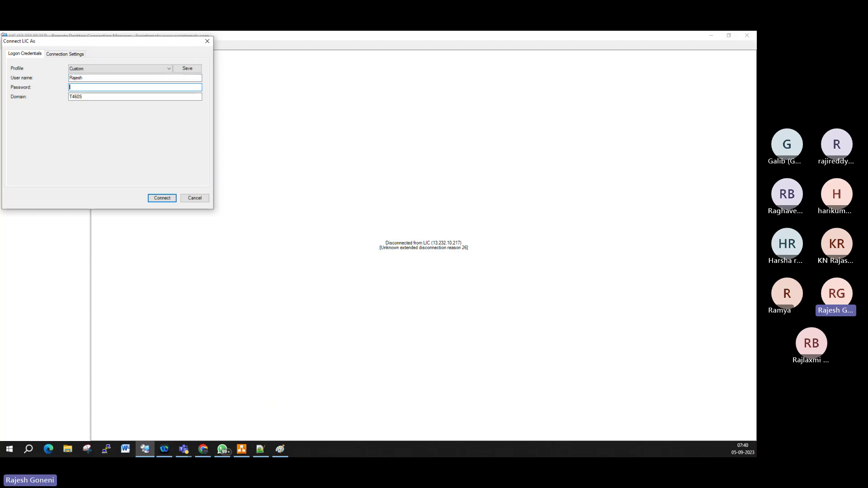
{"action": "type", "text": "******"}
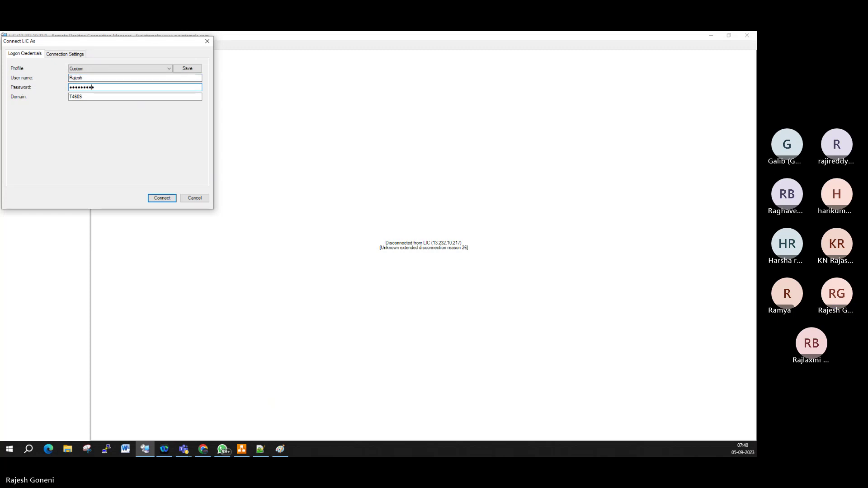
{"action": "left_click", "coordinate": [80, 78]}
{"action": "type", "text": "wipro\\"}
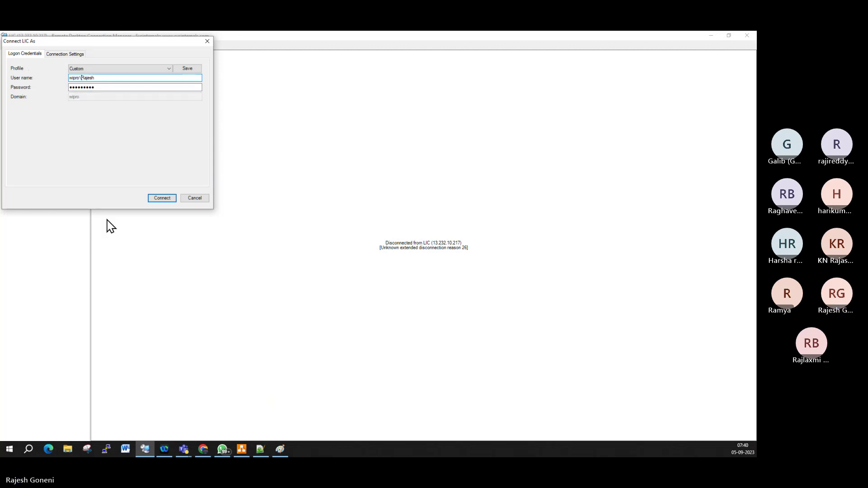
{"action": "left_click", "coordinate": [164, 201]}
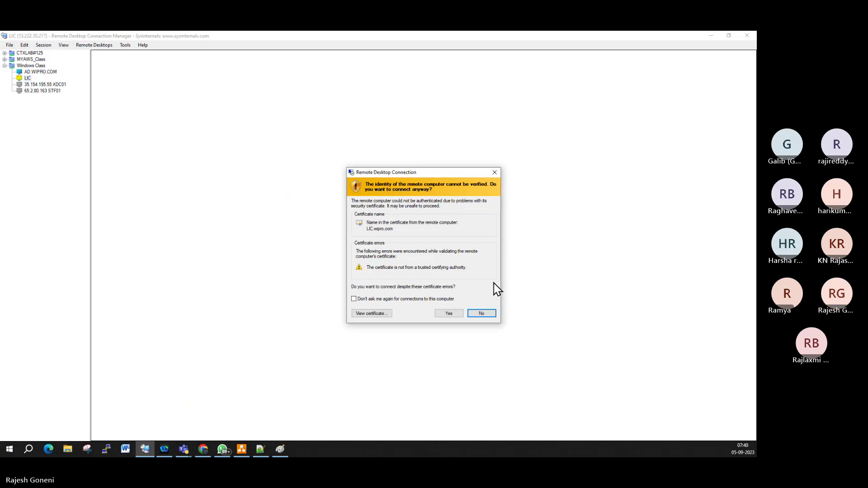
{"action": "left_click", "coordinate": [458, 315]}
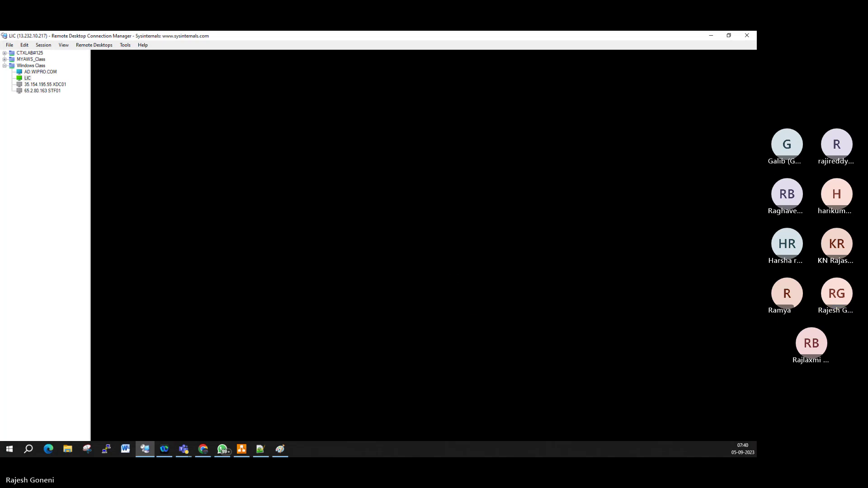
Step: Copy the XDC01.WIPRO.COM instance's public IPv4 address from the EC2 instances page
{"action": "left_click", "coordinate": [54, 85]}
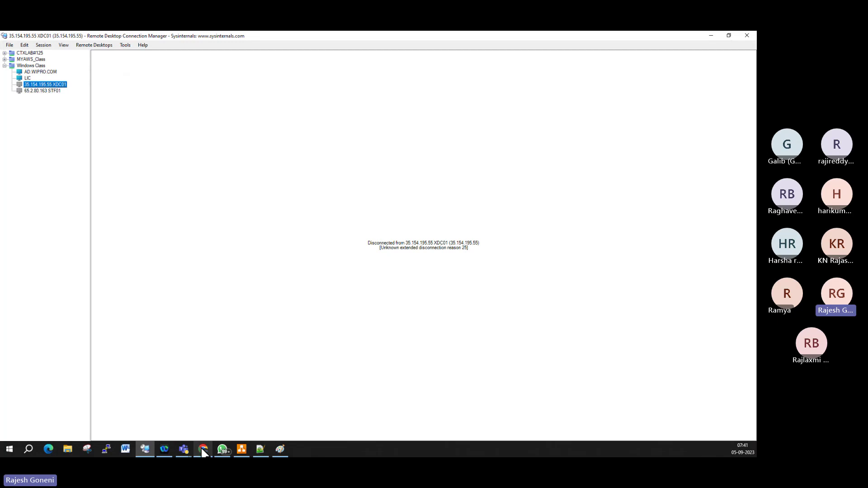
{"action": "left_click", "coordinate": [201, 447]}
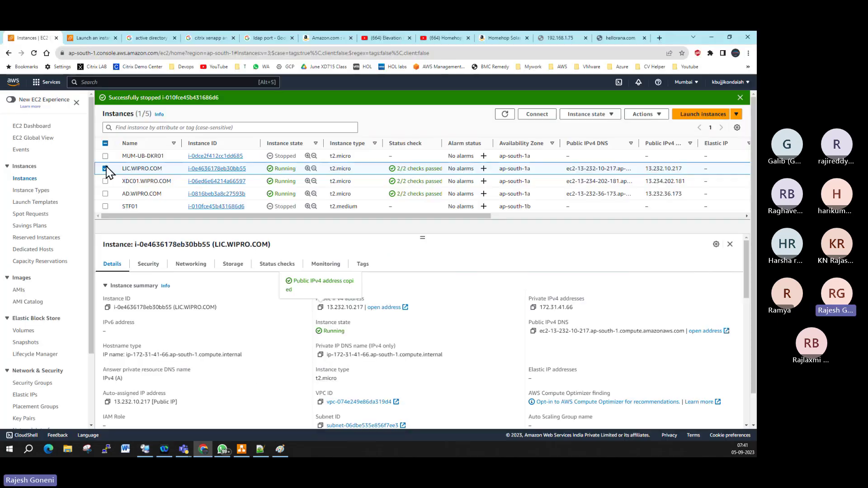
{"action": "left_click", "coordinate": [105, 168]}
{"action": "left_click", "coordinate": [105, 181]}
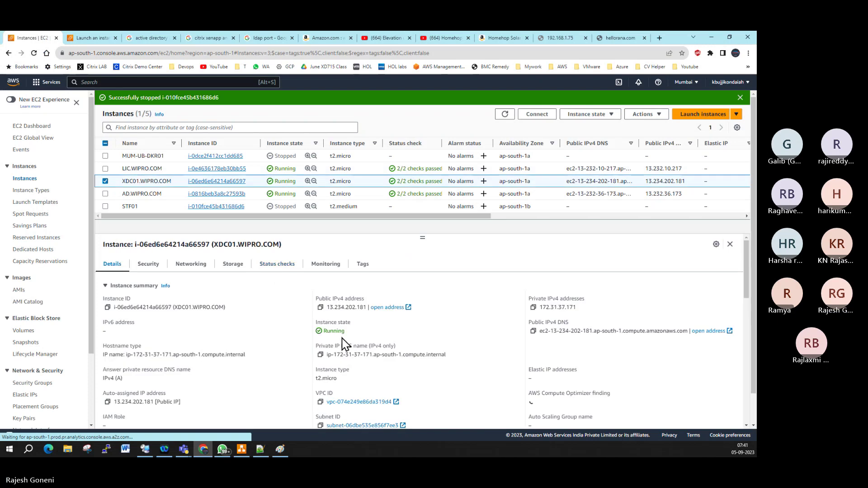
{"action": "left_click", "coordinate": [320, 307]}
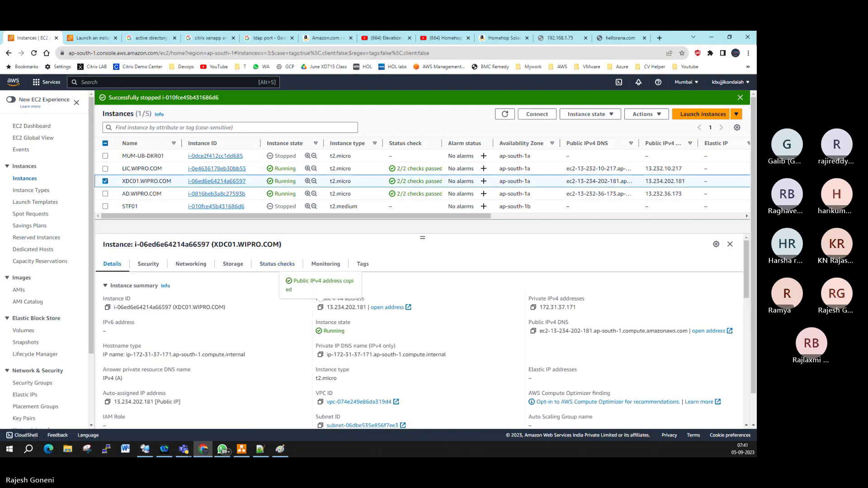
Step: Set XDC01's server name to 13.234.202.181 and its display name to 'XDC01'
{"action": "left_click", "coordinate": [711, 37]}
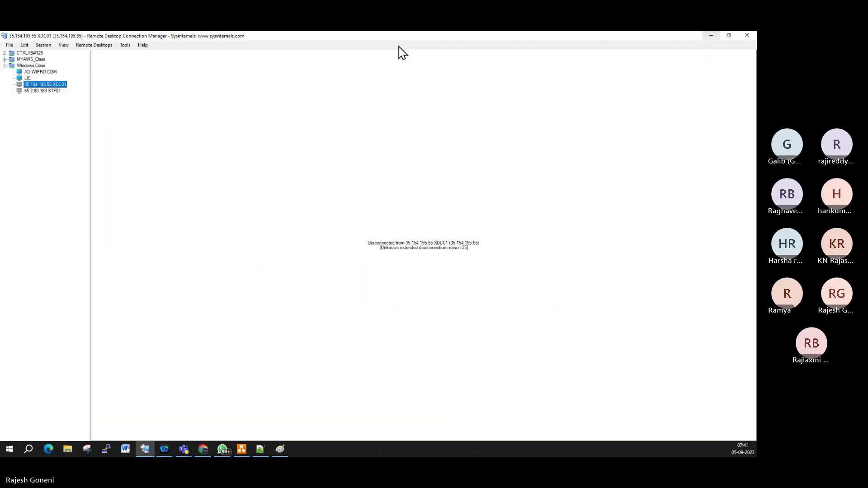
{"action": "right_click", "coordinate": [62, 86]}
{"action": "left_click", "coordinate": [92, 230]}
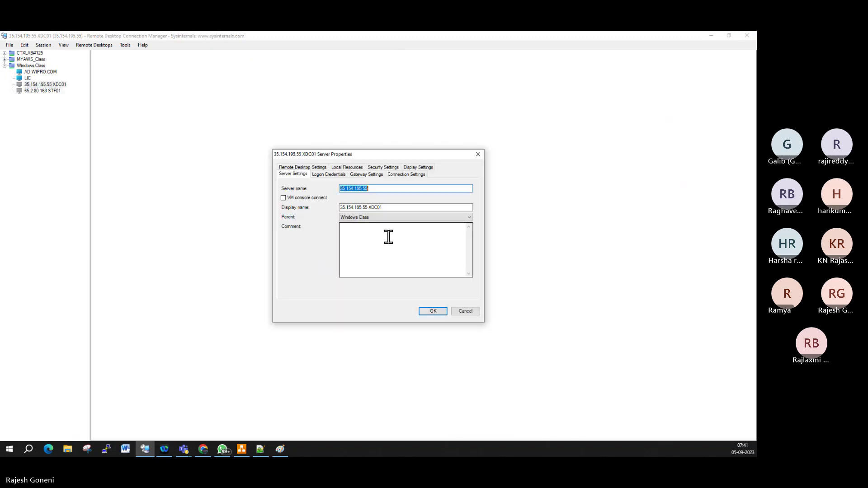
{"action": "key", "text": "ctrl+v"}
{"action": "left_click", "coordinate": [368, 207]}
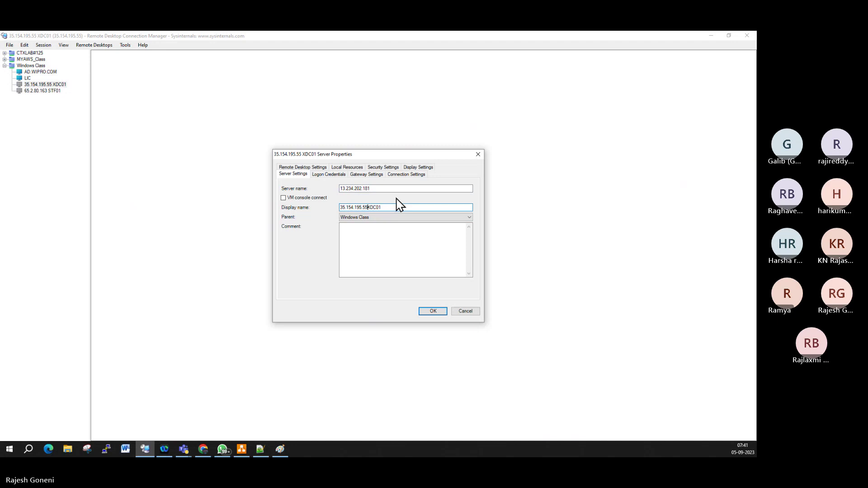
{"action": "key", "text": "BackSpace"}
{"action": "key", "text": "BackSpace"}
{"action": "key", "text": "BackSpace"}
{"action": "key", "text": "BackSpace"}
{"action": "key", "text": "BackSpace"}
{"action": "key", "text": "BackSpace"}
{"action": "key", "text": "BackSpace"}
{"action": "key", "text": "BackSpace"}
{"action": "key", "text": "BackSpace"}
{"action": "key", "text": "BackSpace"}
{"action": "key", "text": "BackSpace"}
{"action": "key", "text": "BackSpace"}
{"action": "key", "text": "BackSpace"}
{"action": "left_click", "coordinate": [433, 311]}
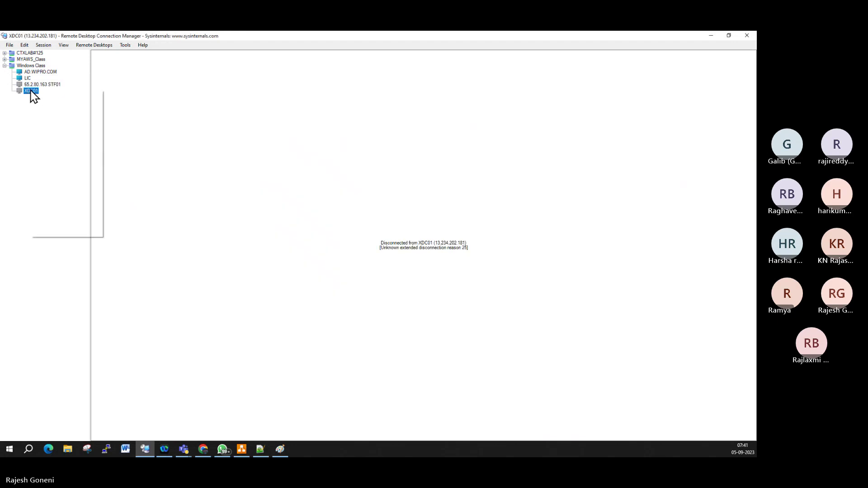
Step: Connect to XDC01 with a domain user name and password, accepting the certificate warning
{"action": "left_click", "coordinate": [79, 107]}
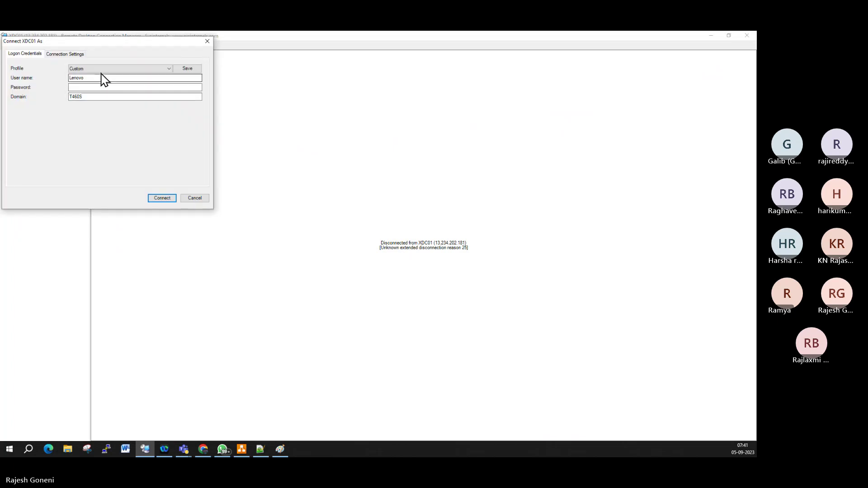
{"action": "left_click_drag", "start_coordinate": [96, 79], "coordinate": [28, 78]}
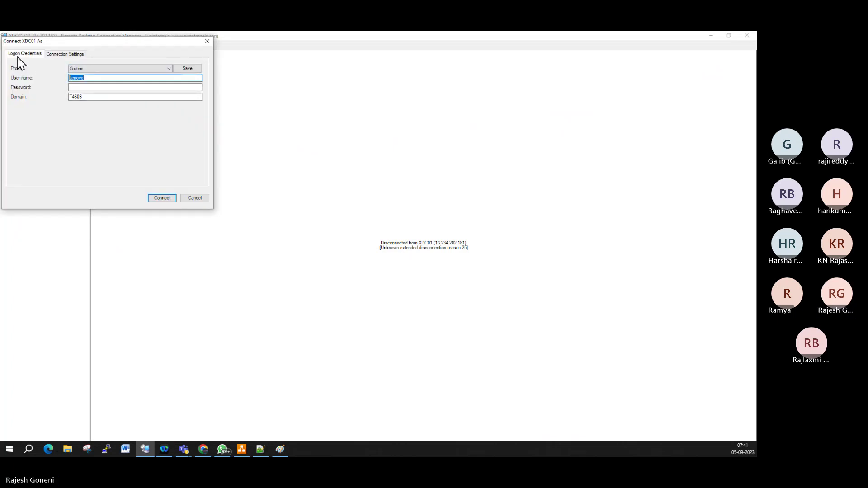
{"action": "type", "text": "c"}
{"action": "type", "text": "ipro\\v"}
{"action": "type", "text": "ajesh"}
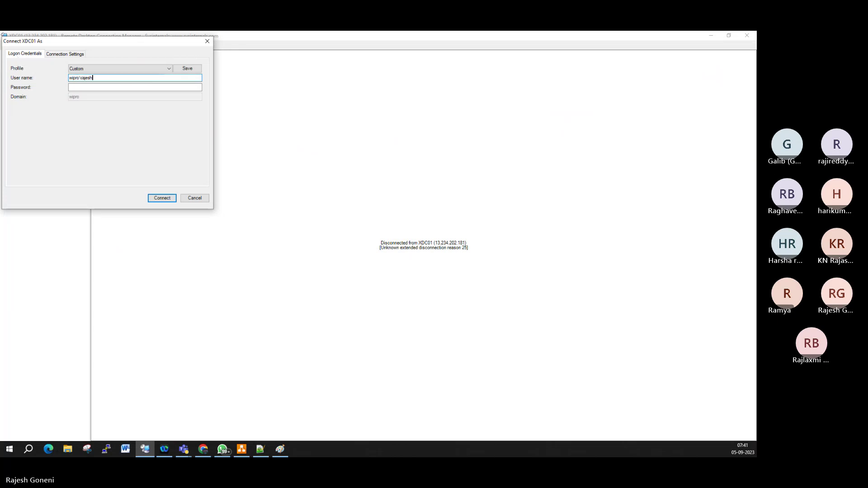
{"action": "key", "text": "Tab"}
{"action": "type", "text": "•••••••••"}
{"action": "key", "text": "Return"}
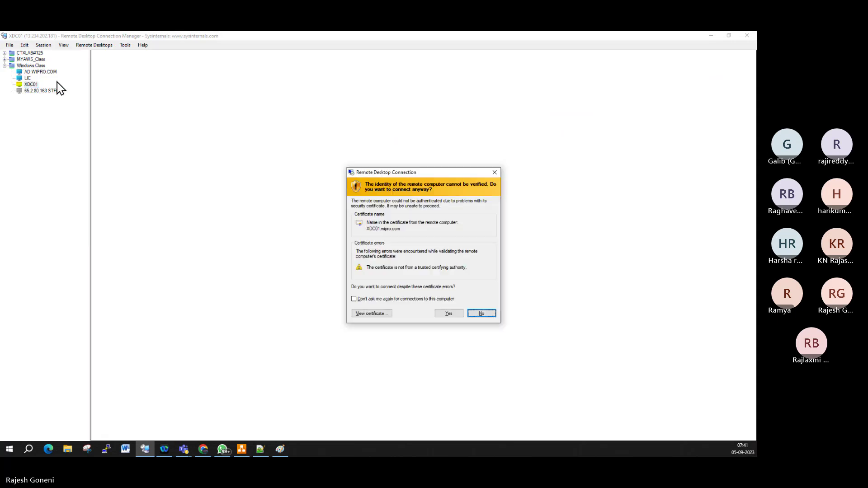
{"action": "left_click", "coordinate": [456, 315]}
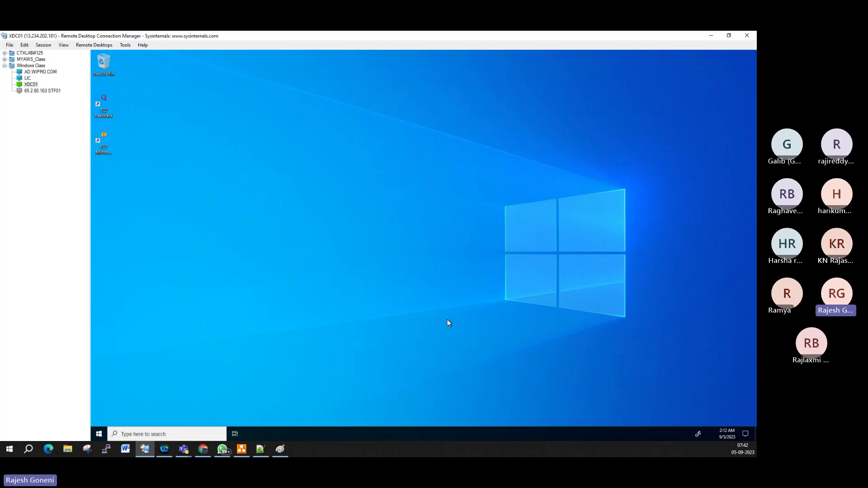
Step: Switch to the AD.WIPRO.COM session and select the ctxshare folder on Local Disk (C:)
{"action": "left_click", "coordinate": [28, 78]}
{"action": "left_click", "coordinate": [32, 85]}
{"action": "left_click", "coordinate": [53, 71]}
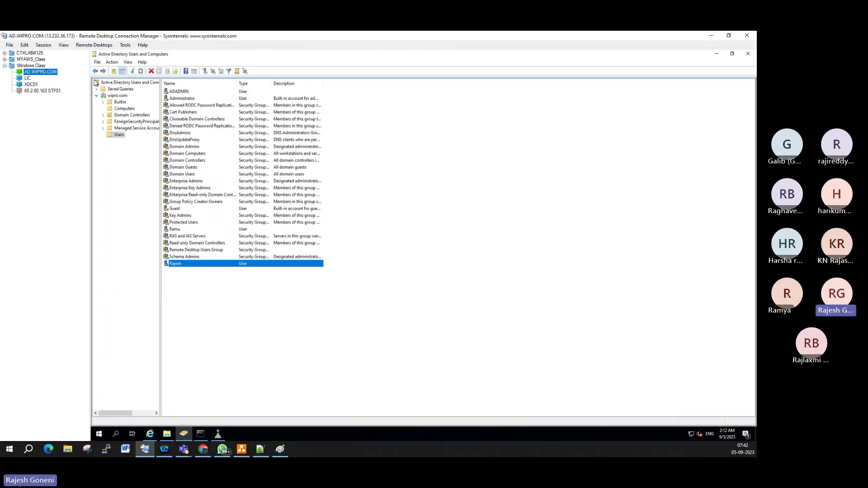
{"action": "left_click", "coordinate": [170, 436]}
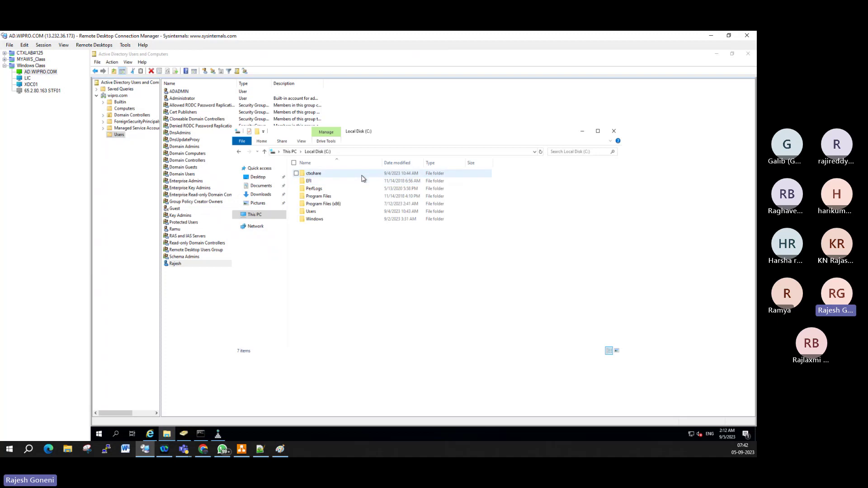
{"action": "left_click", "coordinate": [327, 175]}
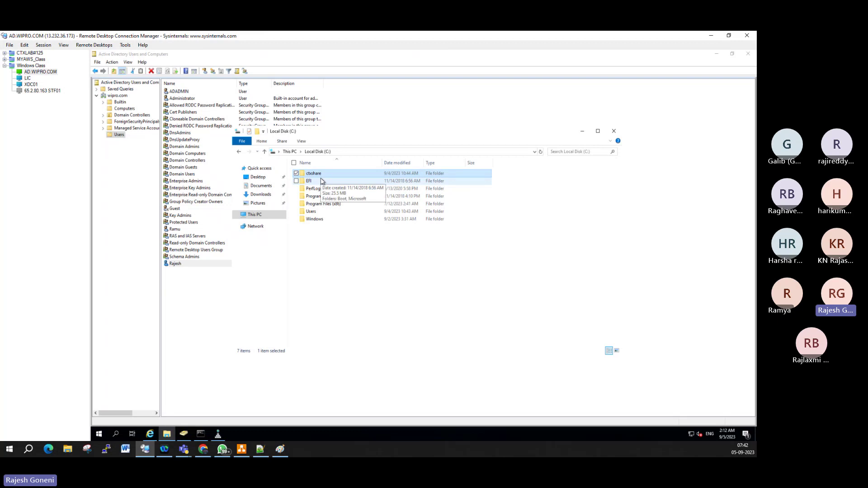
Step: Confirm ctxshare's Advanced Sharing gives Everyone Full Control, then open the folder
{"action": "right_click", "coordinate": [331, 175]}
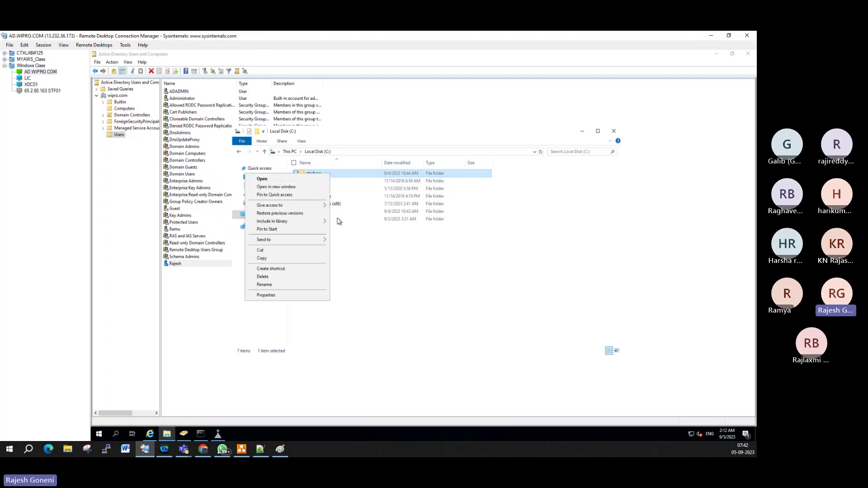
{"action": "left_click", "coordinate": [286, 296]}
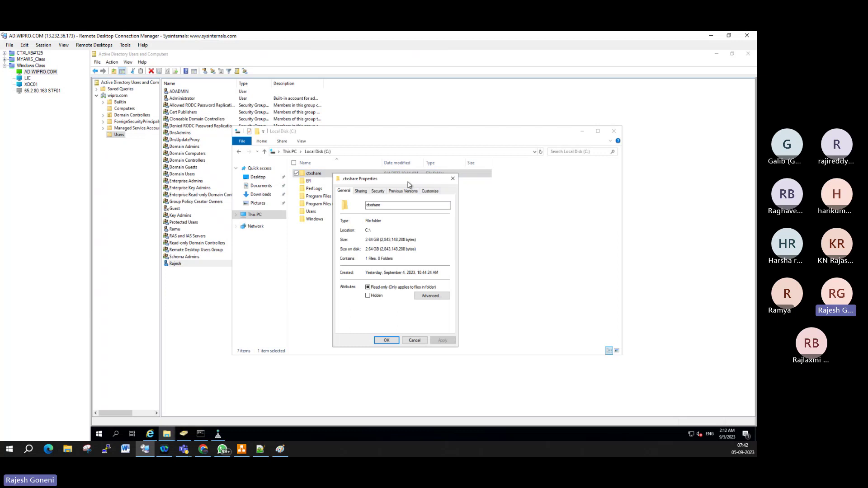
{"action": "left_click", "coordinate": [362, 191]}
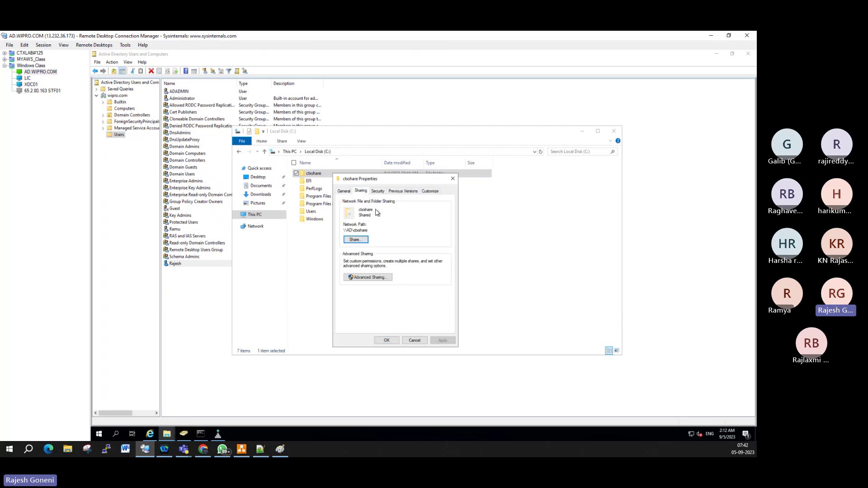
{"action": "left_click", "coordinate": [376, 277]}
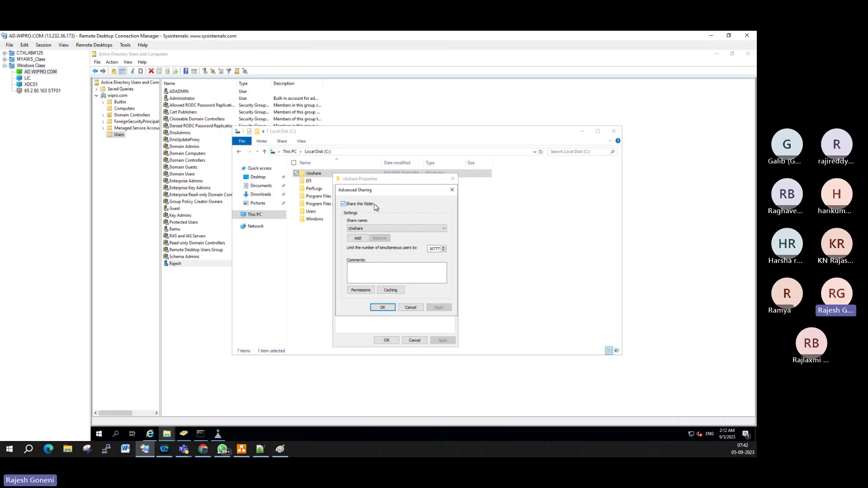
{"action": "left_click", "coordinate": [368, 291]}
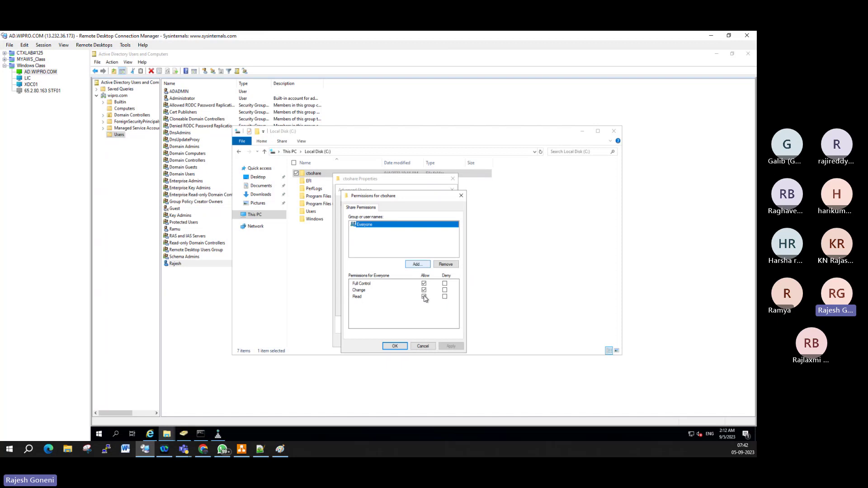
{"action": "left_click", "coordinate": [400, 351]}
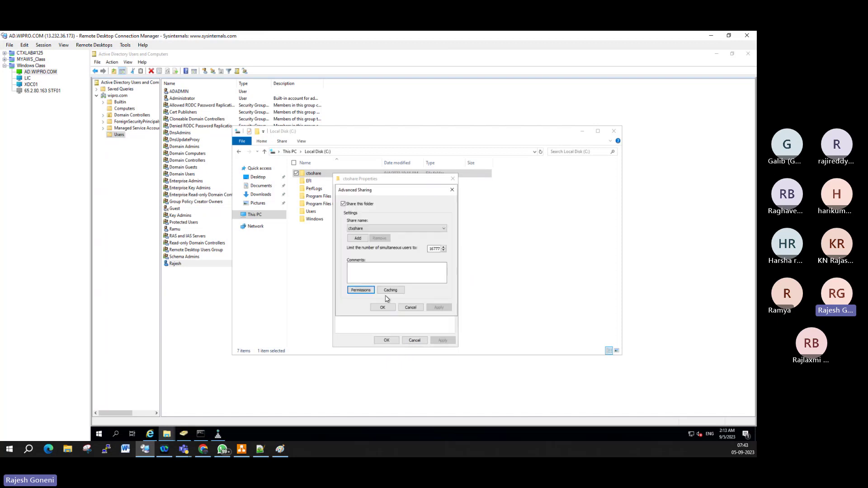
{"action": "left_click", "coordinate": [389, 310]}
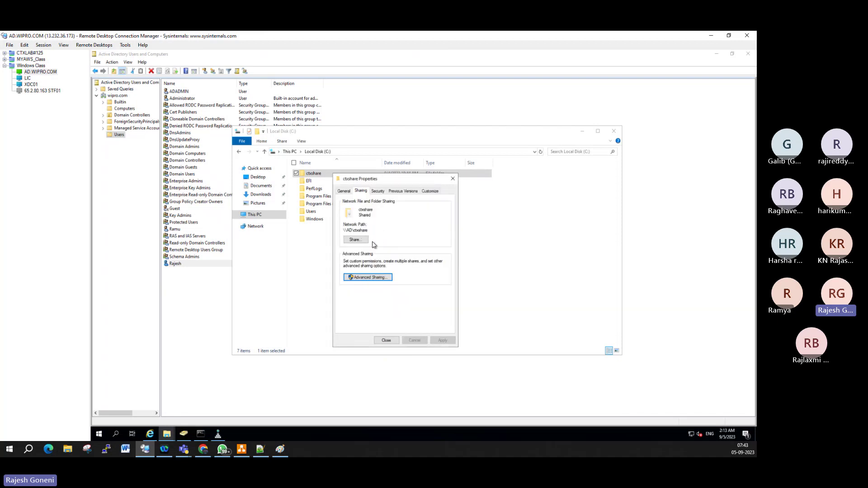
{"action": "left_click", "coordinate": [387, 340]}
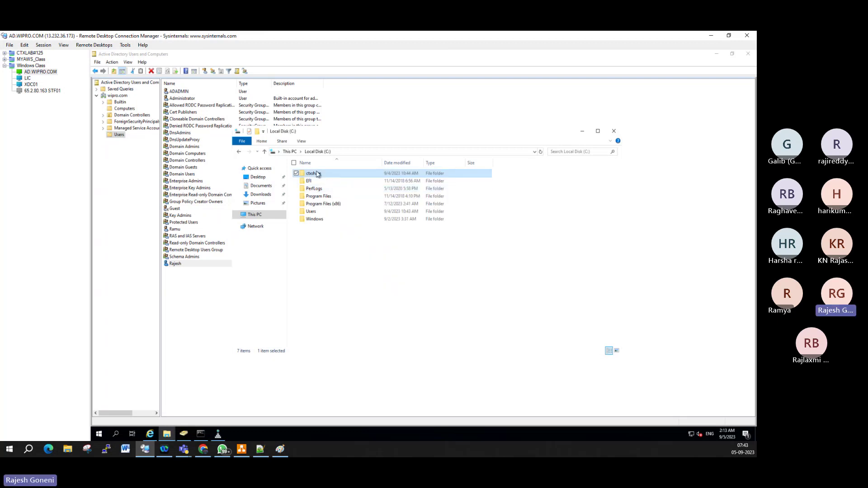
{"action": "double_click", "coordinate": [317, 174]}
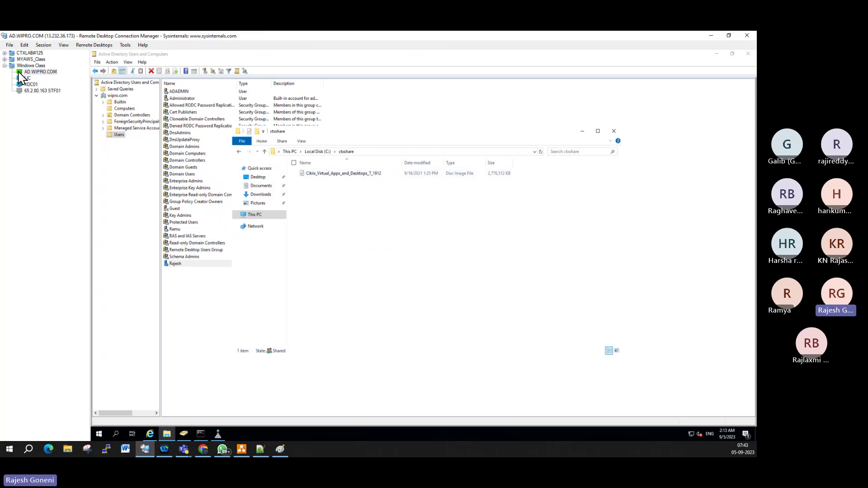
Step: On LIC, run \\AD\ctxshare and select the 2.64 GB Citrix disc image, then go to XDC01
{"action": "left_click", "coordinate": [28, 78]}
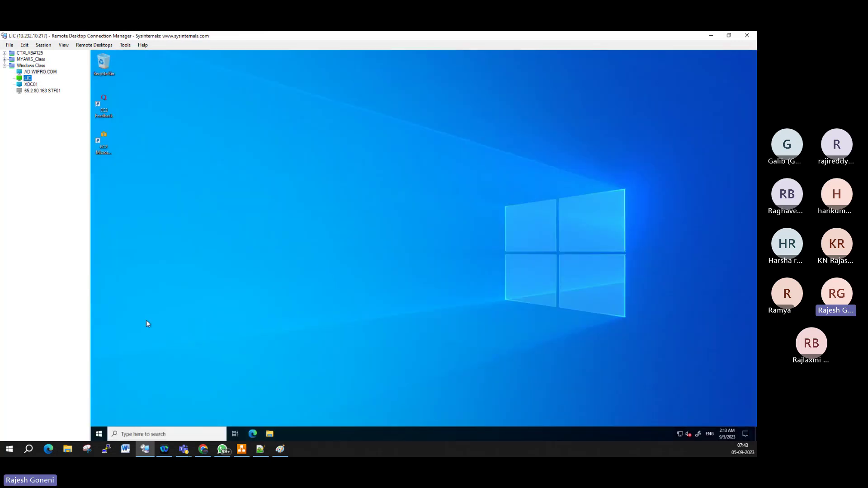
{"action": "right_click", "coordinate": [99, 433]}
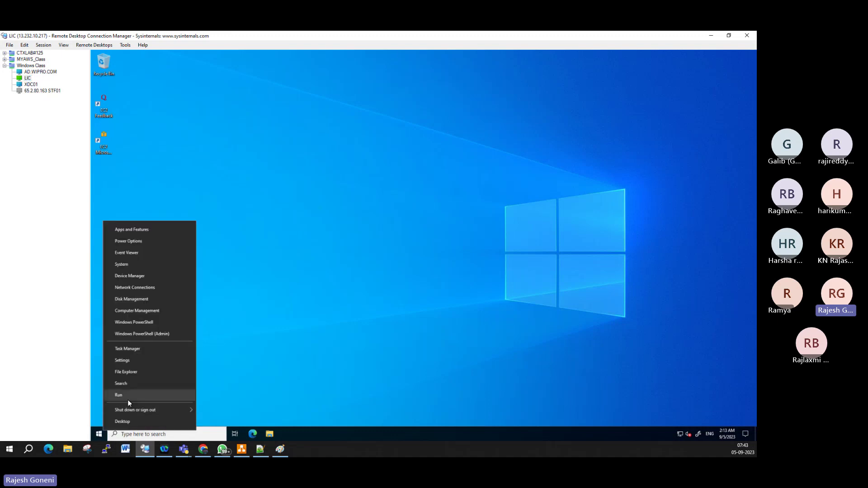
{"action": "left_click", "coordinate": [129, 396]}
{"action": "type", "text": "\\\\"}
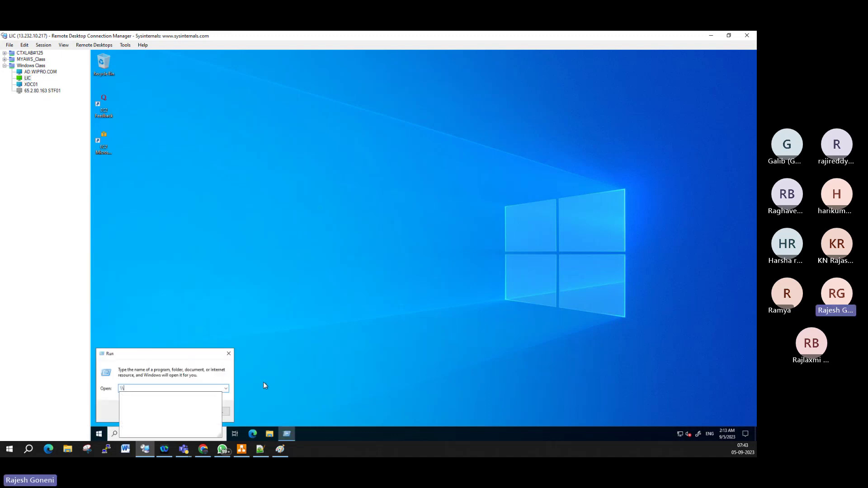
{"action": "type", "text": "AD\\"}
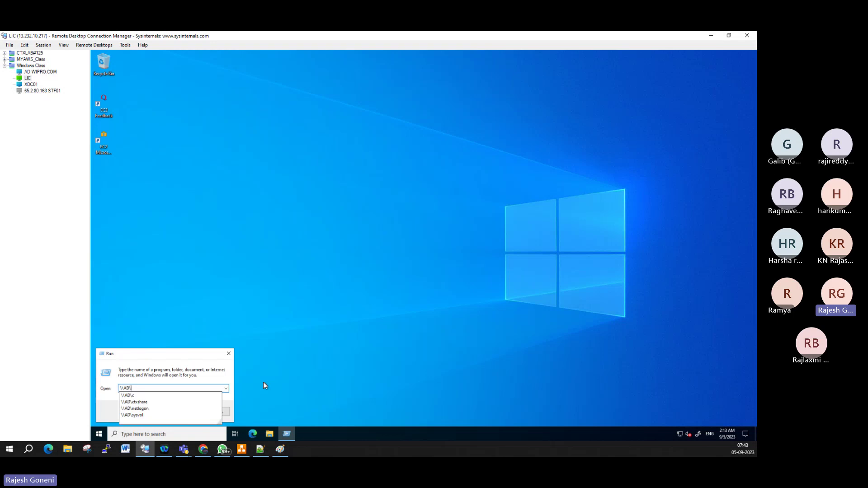
{"action": "left_click", "coordinate": [155, 402]}
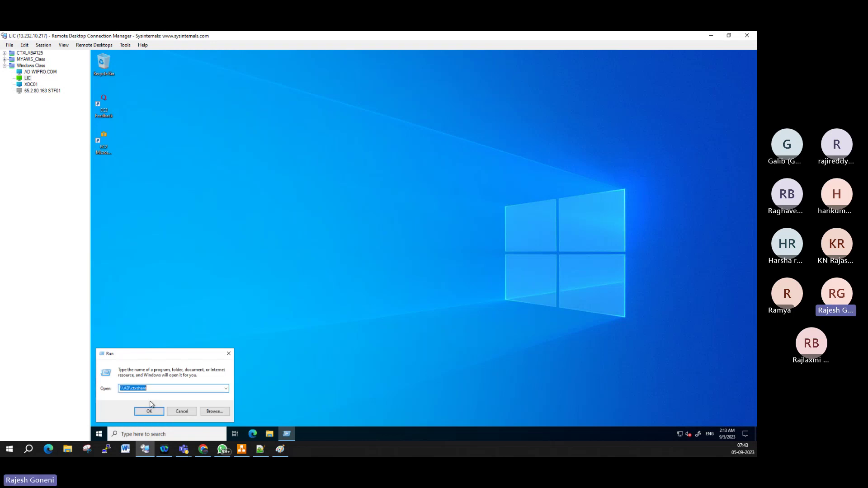
{"action": "left_click", "coordinate": [149, 411]}
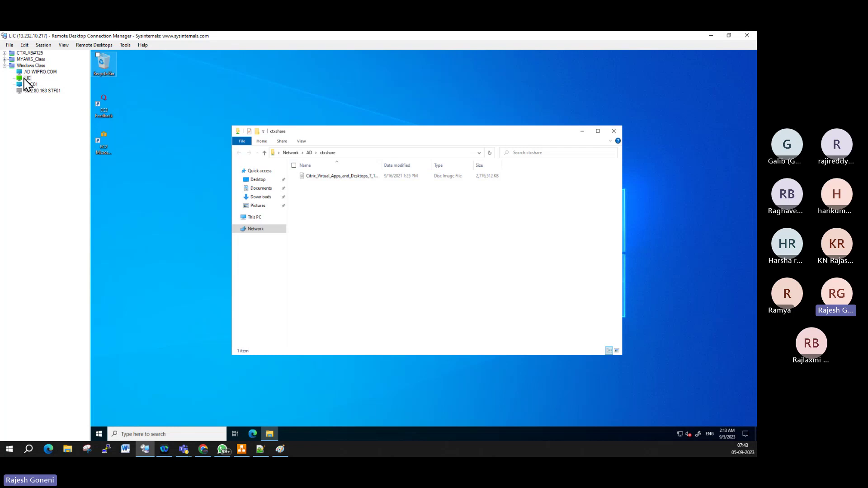
{"action": "left_click", "coordinate": [369, 177]}
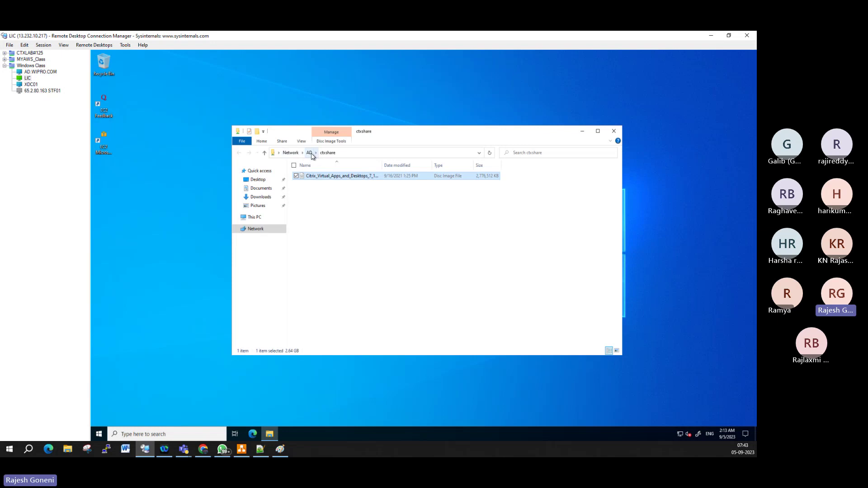
{"action": "left_click", "coordinate": [32, 85]}
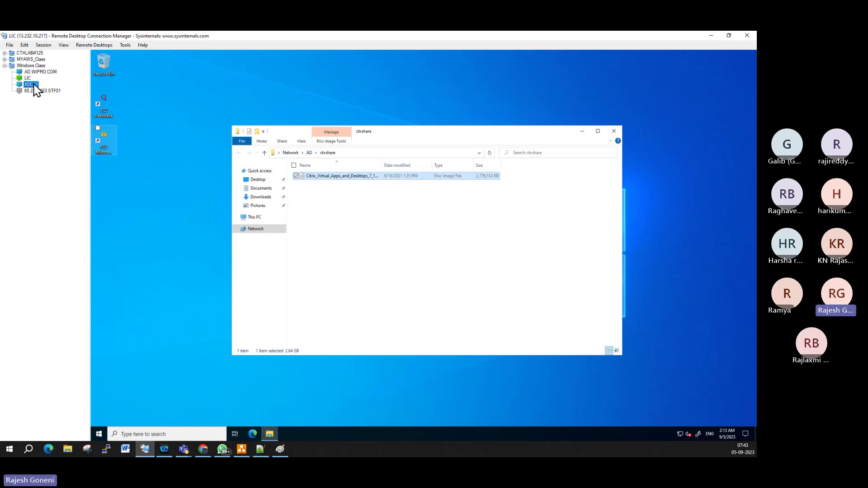
Step: On XDC01, run \\ad\ctxshare to open the share, then switch to AD.WIPRO.COM
{"action": "right_click", "coordinate": [101, 433]}
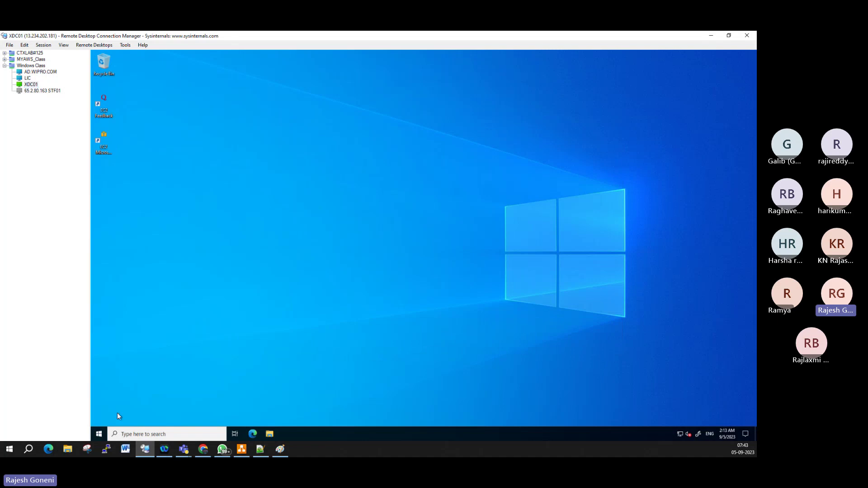
{"action": "left_click", "coordinate": [120, 397]}
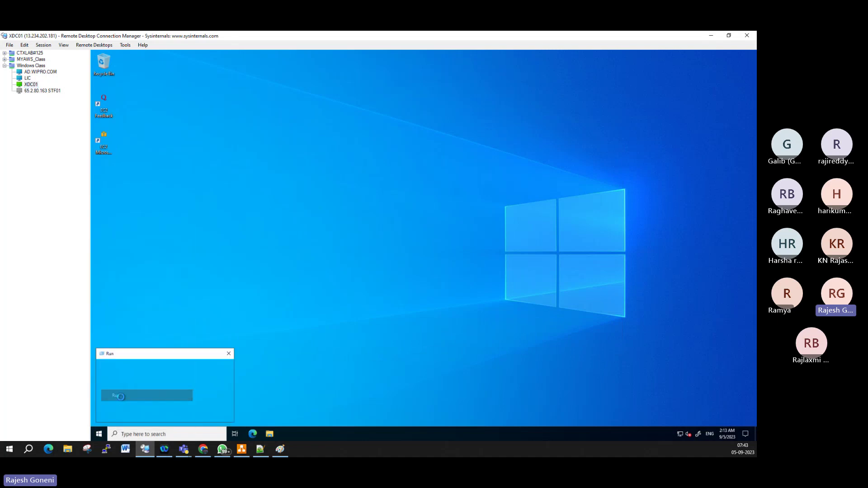
{"action": "type", "text": "\\\\a"}
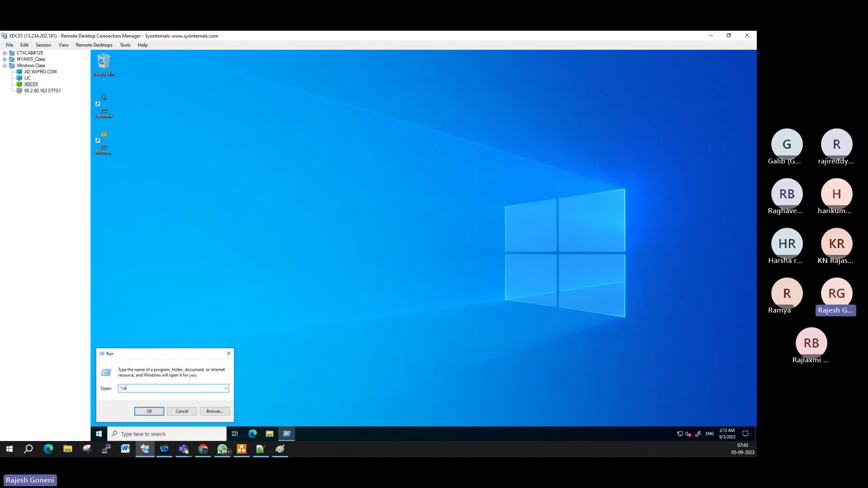
{"action": "type", "text": "d\\"}
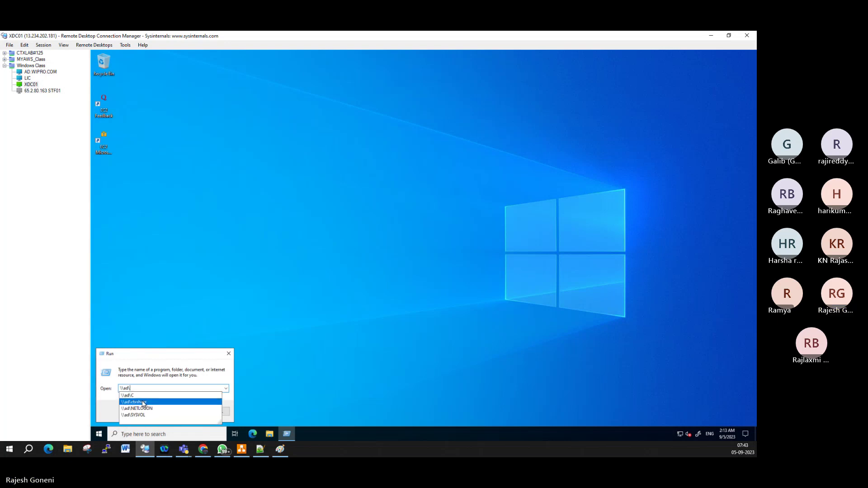
{"action": "left_click", "coordinate": [143, 402]}
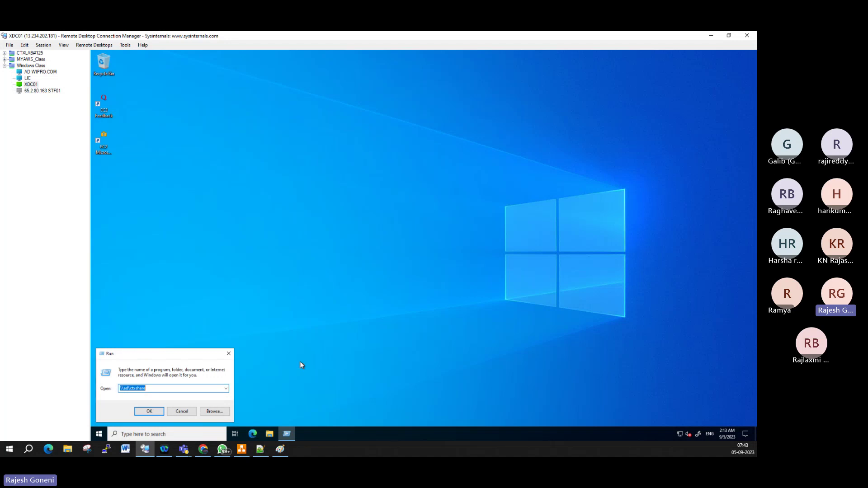
{"action": "left_click", "coordinate": [149, 410]}
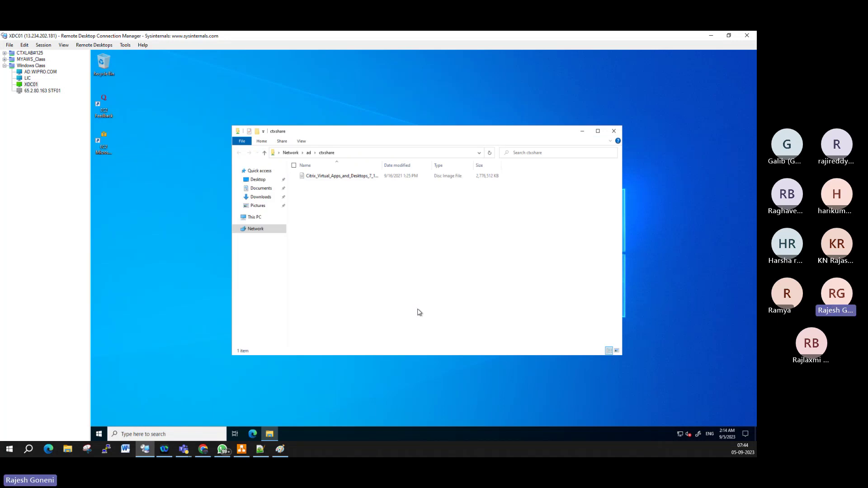
{"action": "left_click", "coordinate": [50, 73]}
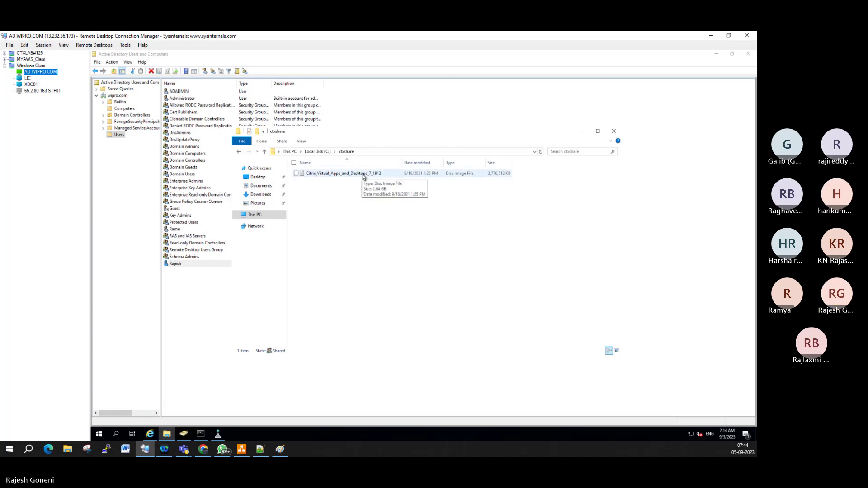
Step: Bring up the EC2 console tab in Chrome, closing and reopening it
{"action": "left_click", "coordinate": [203, 449]}
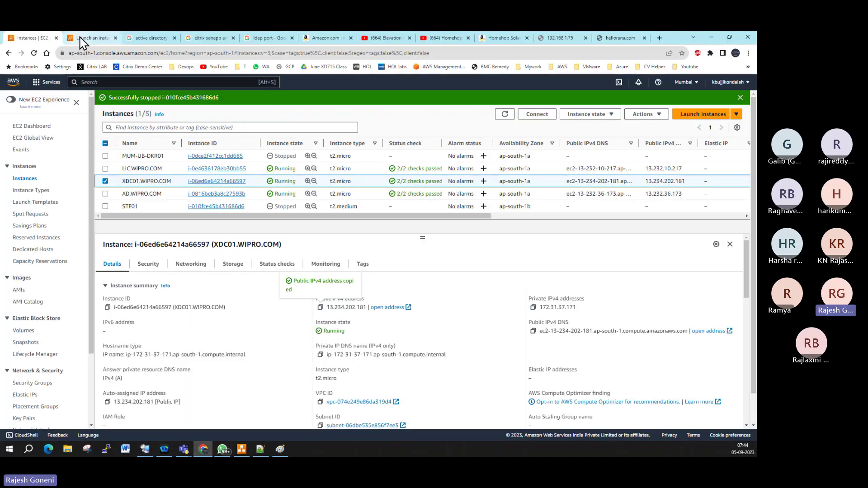
{"action": "left_click", "coordinate": [82, 41]}
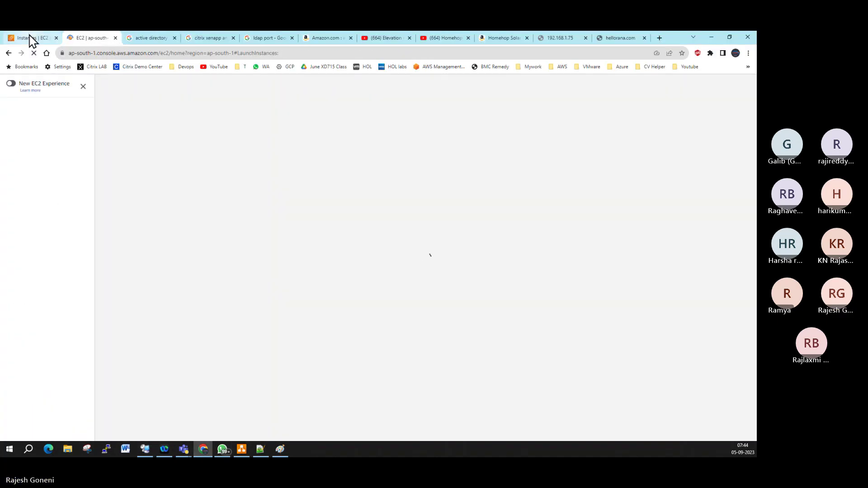
{"action": "key", "text": "ctrl+w"}
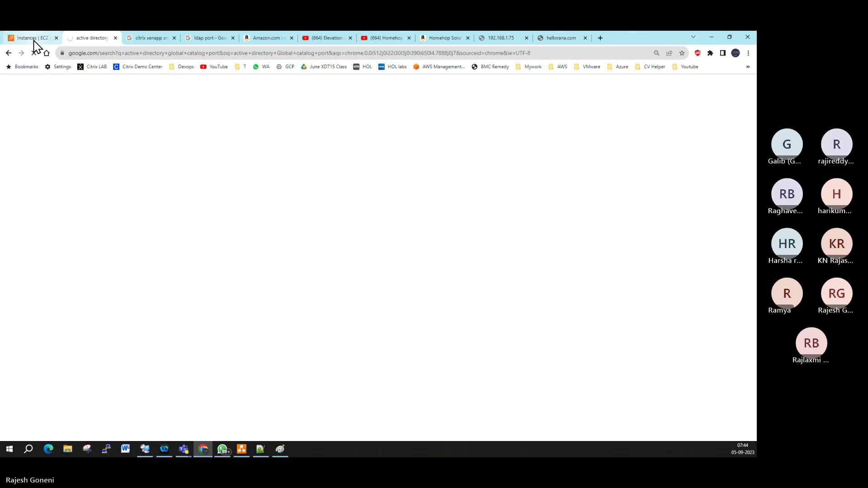
{"action": "key", "text": "ctrl+shift+t"}
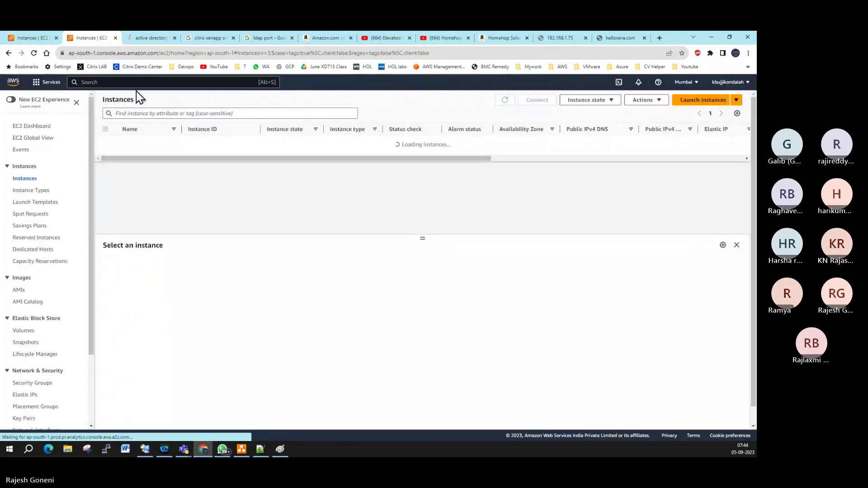
Step: Search the console for 'fsx', open Amazon FSx and start a new file system
{"action": "left_click", "coordinate": [99, 82]}
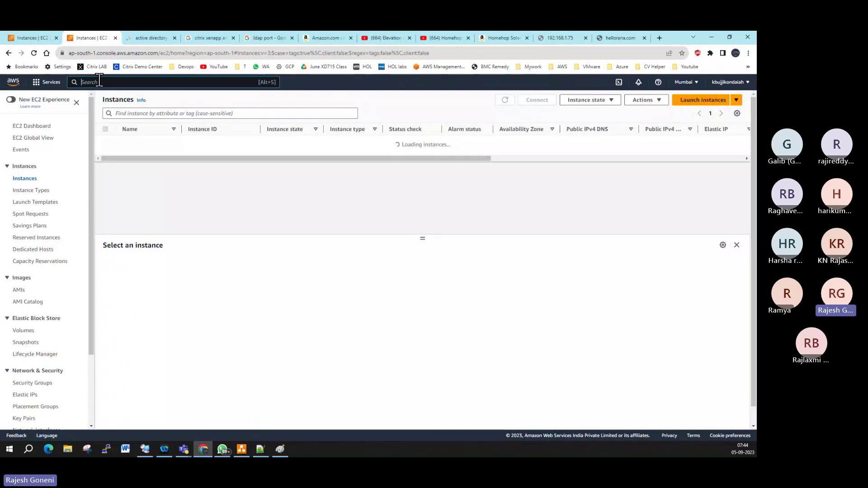
{"action": "type", "text": "fsx"}
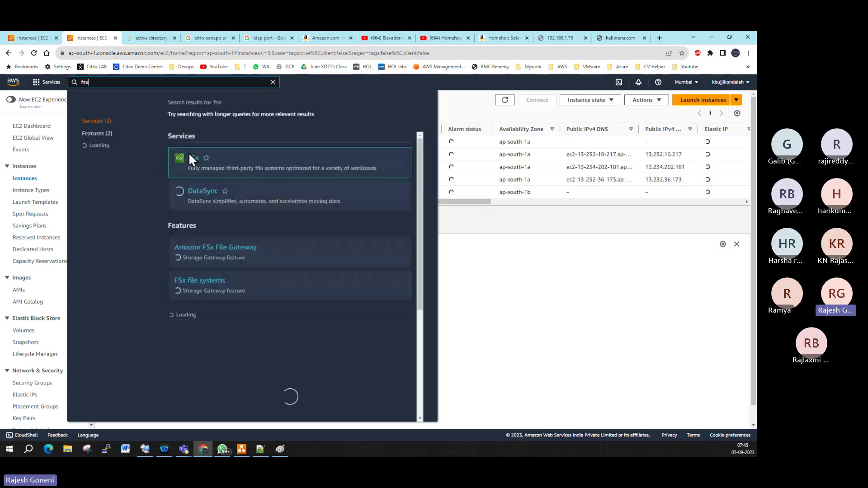
{"action": "left_click", "coordinate": [285, 183]}
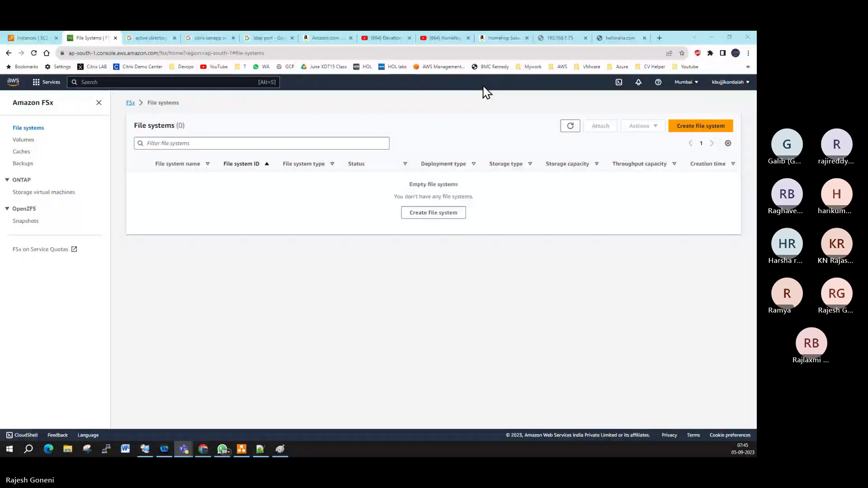
{"action": "left_click", "coordinate": [695, 131]}
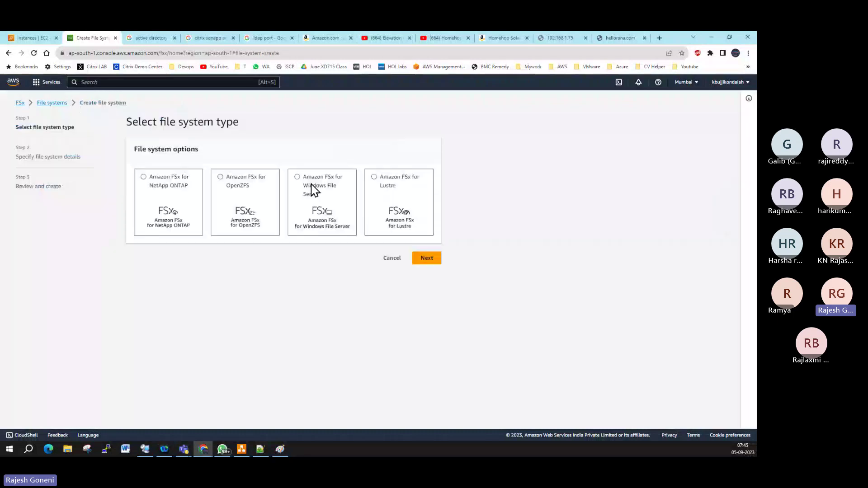
Step: Choose Amazon FSx for Windows File Server and name the file system 'teamshare'
{"action": "left_click", "coordinate": [343, 178]}
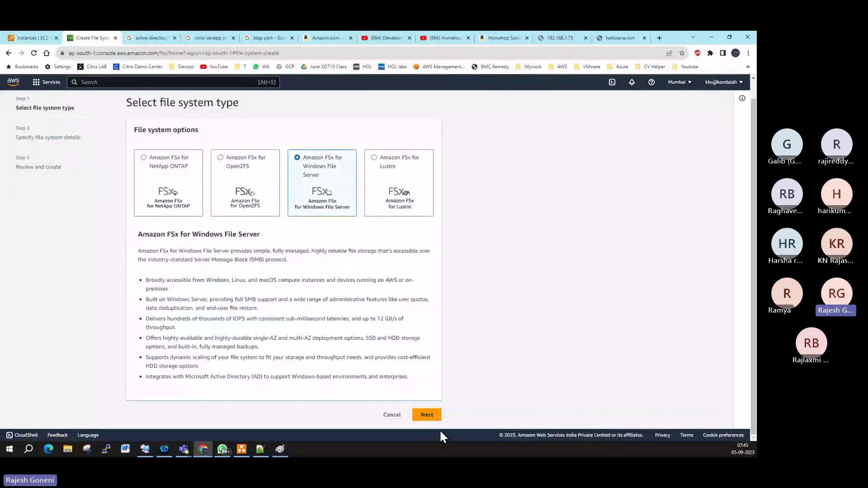
{"action": "left_click", "coordinate": [429, 414]}
{"action": "left_click", "coordinate": [155, 166]}
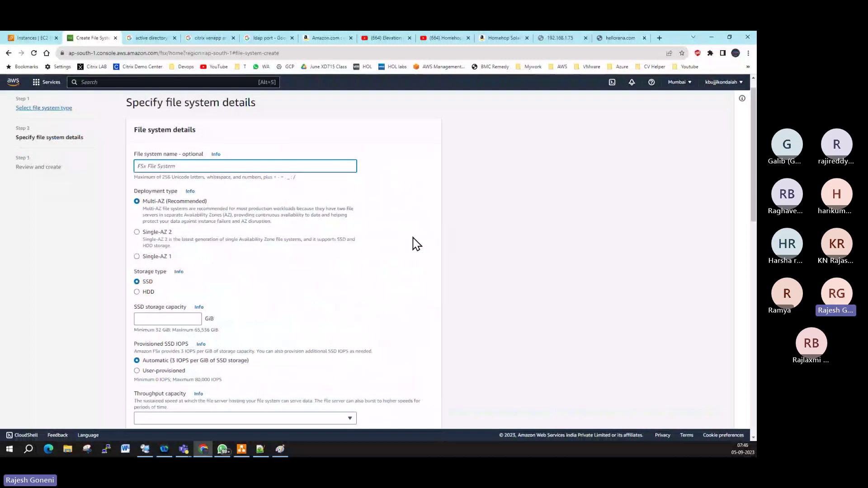
{"action": "type", "text": "teamshare"}
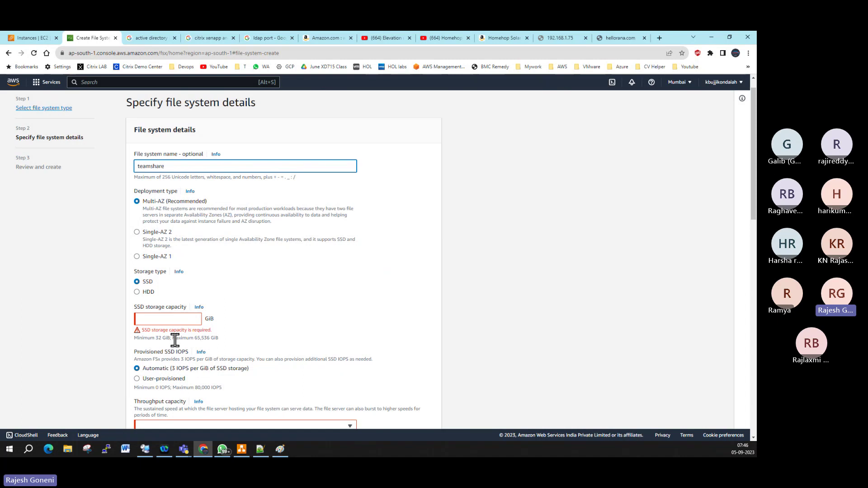
Step: Keep SSD storage type and set storage capacity to 32 GiB
{"action": "left_click", "coordinate": [137, 292]}
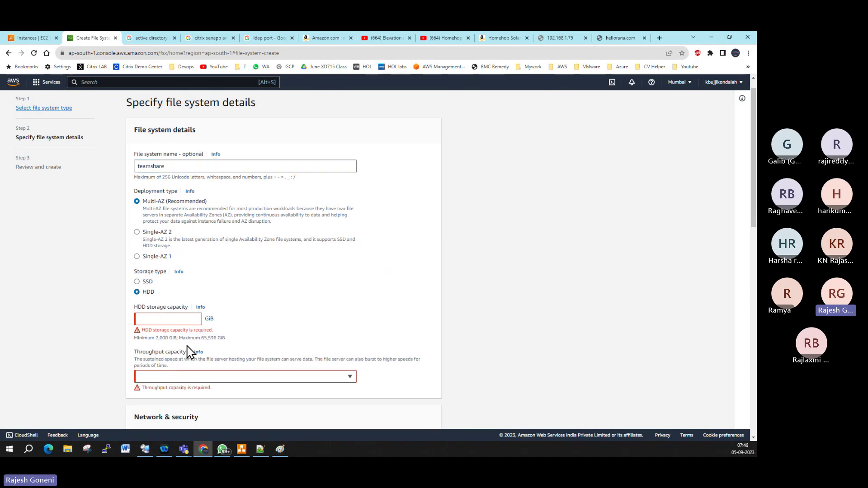
{"action": "left_click", "coordinate": [136, 282]}
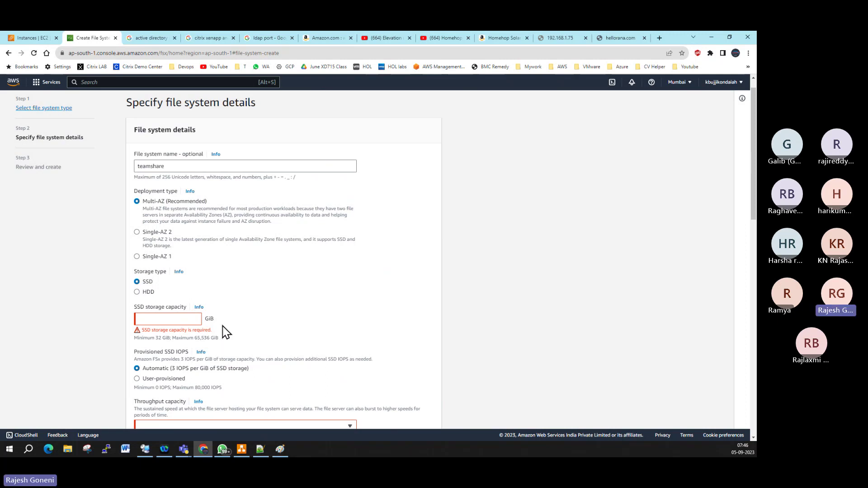
{"action": "left_click", "coordinate": [179, 322]}
{"action": "type", "text": "32"}
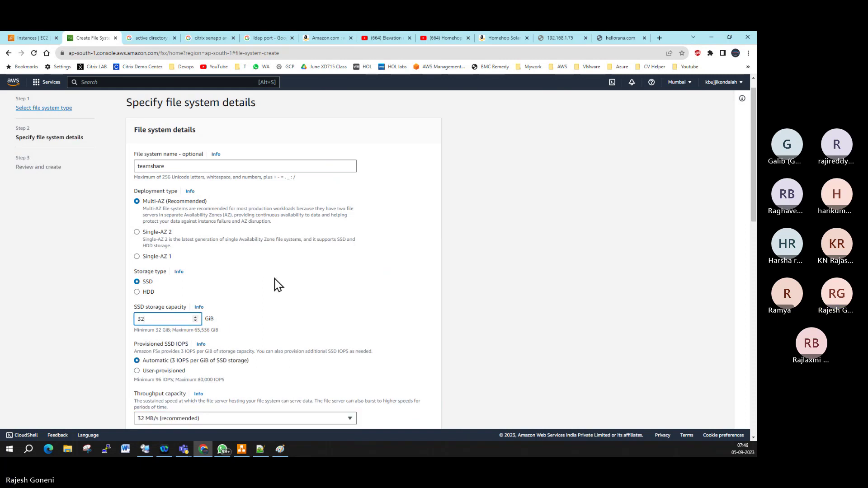
{"action": "scroll", "coordinate": [275, 279], "scroll_direction": "down", "scroll_amount": 3}
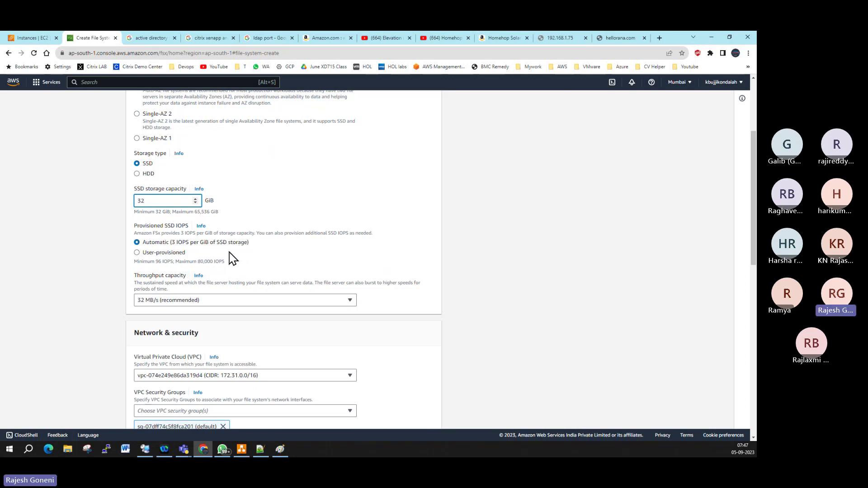
{"action": "left_click", "coordinate": [219, 300]}
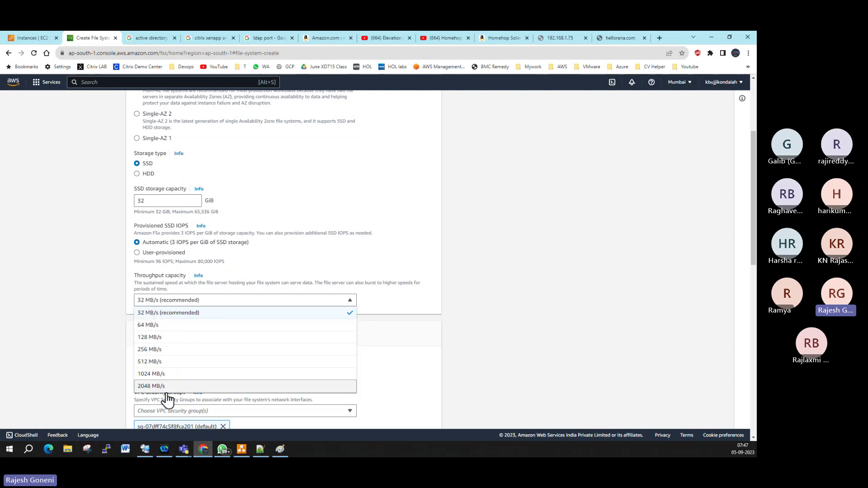
{"action": "left_click", "coordinate": [502, 311]}
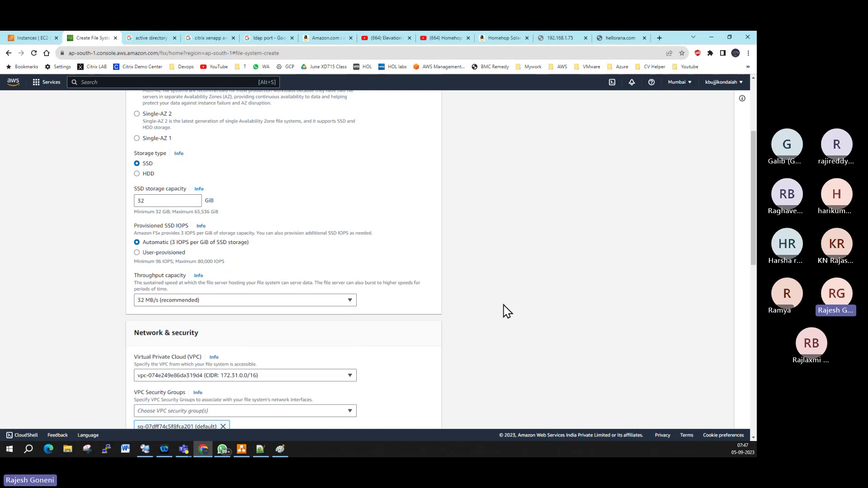
{"action": "scroll", "coordinate": [504, 301], "scroll_direction": "down", "scroll_amount": 2}
{"action": "scroll", "coordinate": [113, 201], "scroll_direction": "down", "scroll_amount": 1}
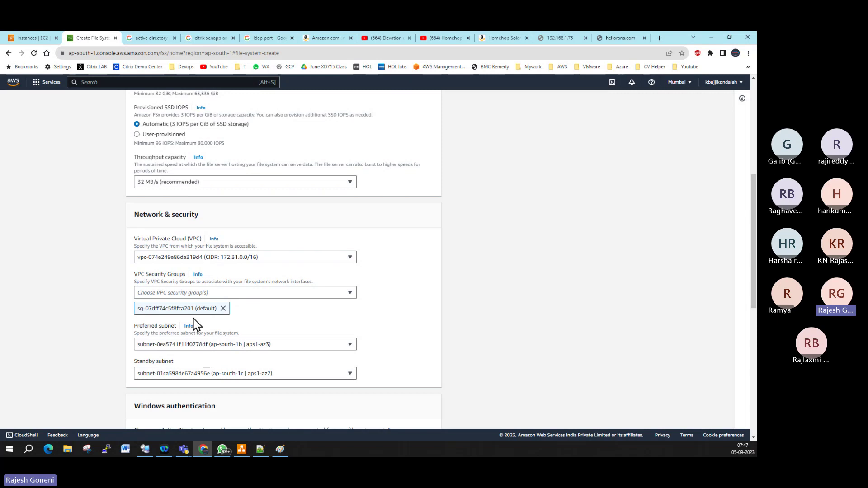
Step: Set preferred subnet subnet-06dbe535e856f7ee3 (ap-south-1a) and standby subnet subnet-0ea5741f11f0778df (ap-south-1b)
{"action": "left_click", "coordinate": [40, 42]}
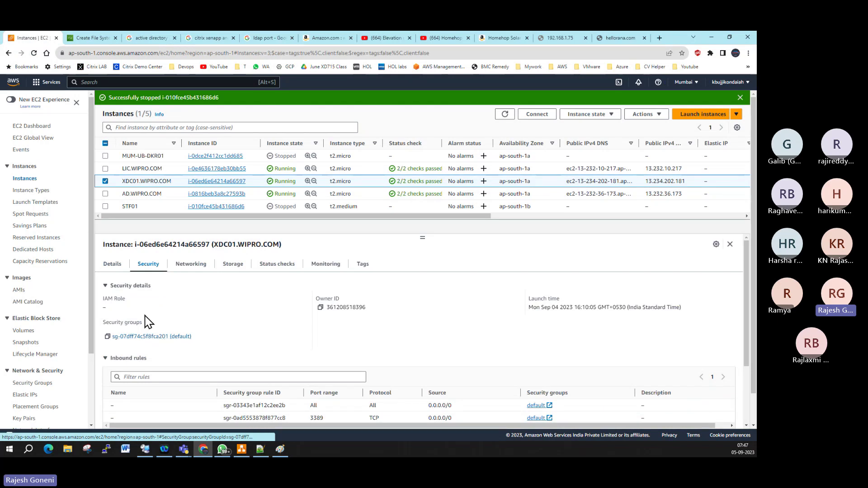
{"action": "left_click", "coordinate": [79, 37]}
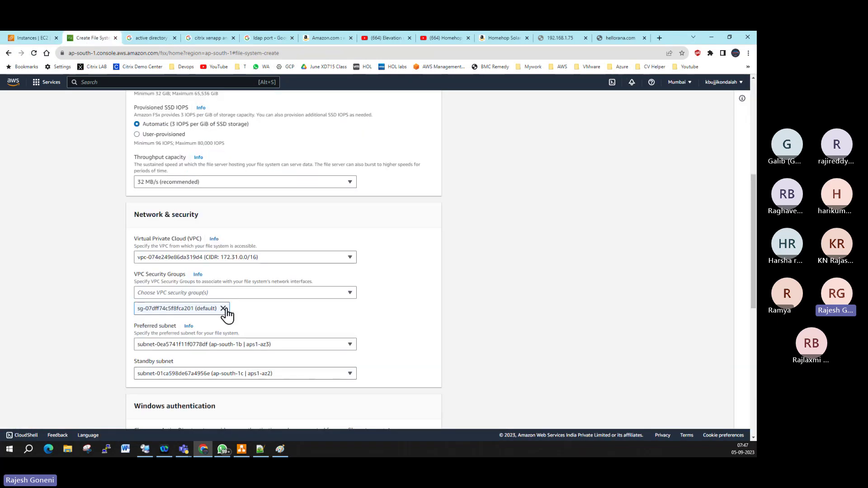
{"action": "scroll", "coordinate": [360, 319], "scroll_direction": "down", "scroll_amount": 1}
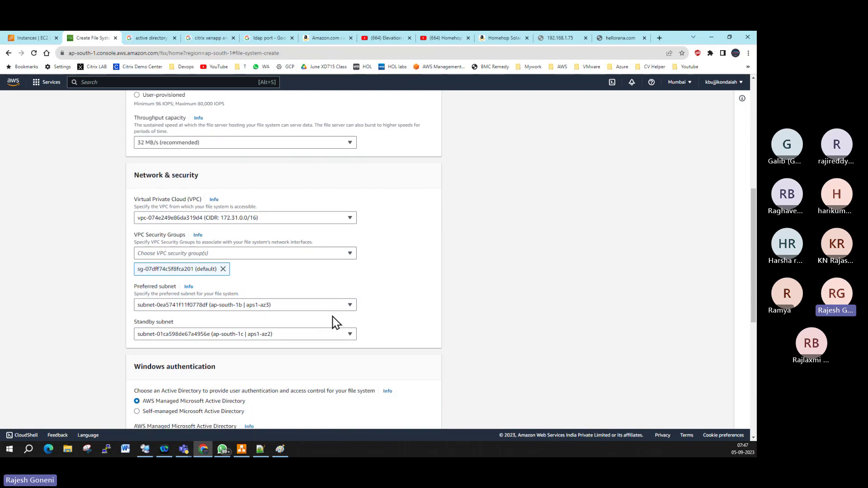
{"action": "left_click", "coordinate": [349, 308]}
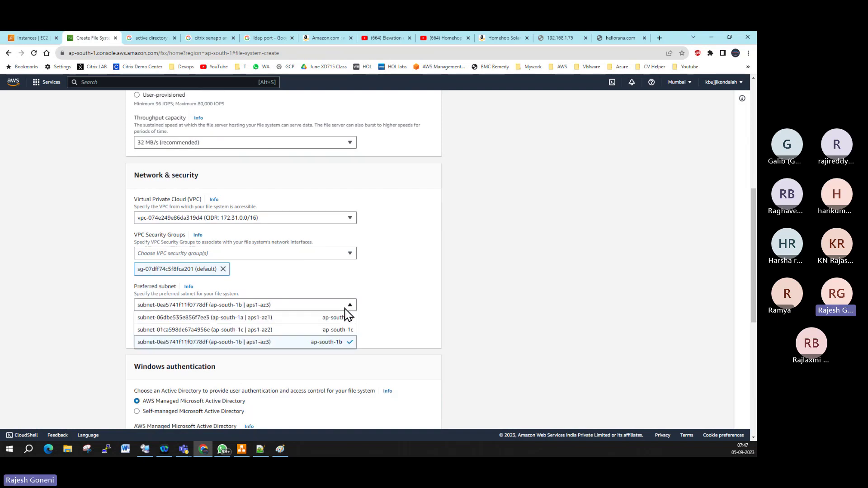
{"action": "left_click", "coordinate": [277, 318]}
{"action": "left_click", "coordinate": [297, 336]}
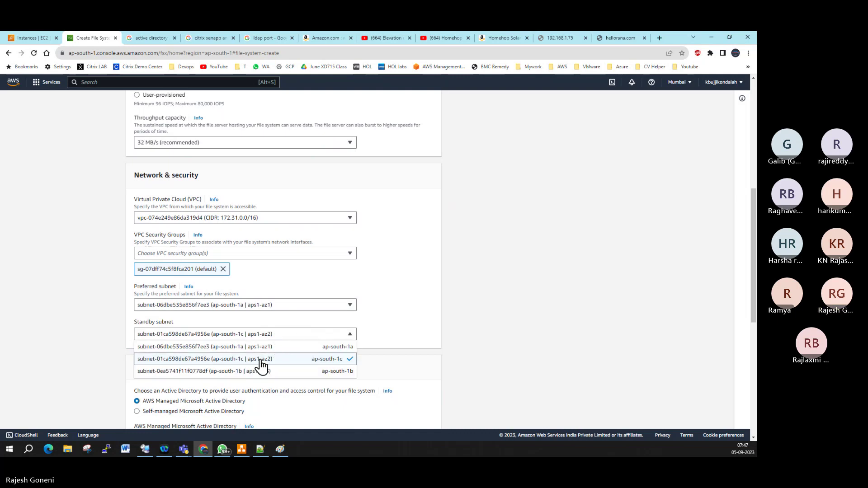
{"action": "left_click", "coordinate": [254, 372]}
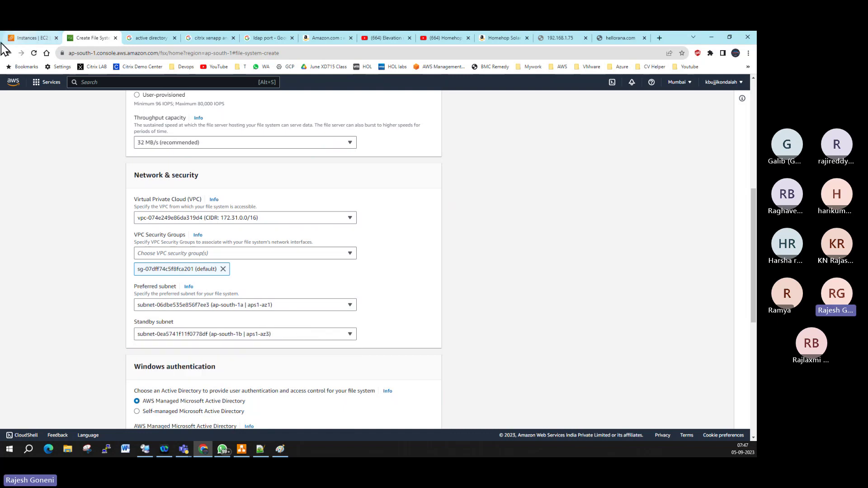
{"action": "left_click", "coordinate": [31, 37]}
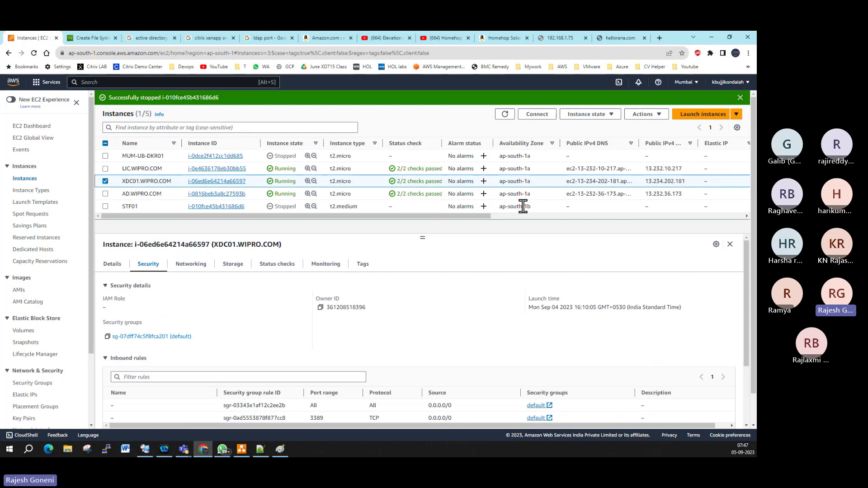
{"action": "left_click", "coordinate": [92, 39]}
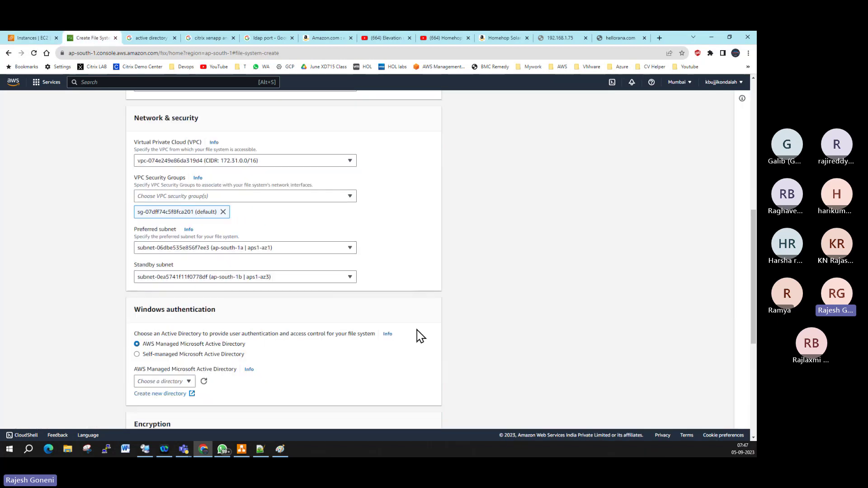
Step: Choose Self-managed Microsoft Active Directory as the Windows authentication option
{"action": "scroll", "coordinate": [420, 337], "scroll_direction": "down", "scroll_amount": 2}
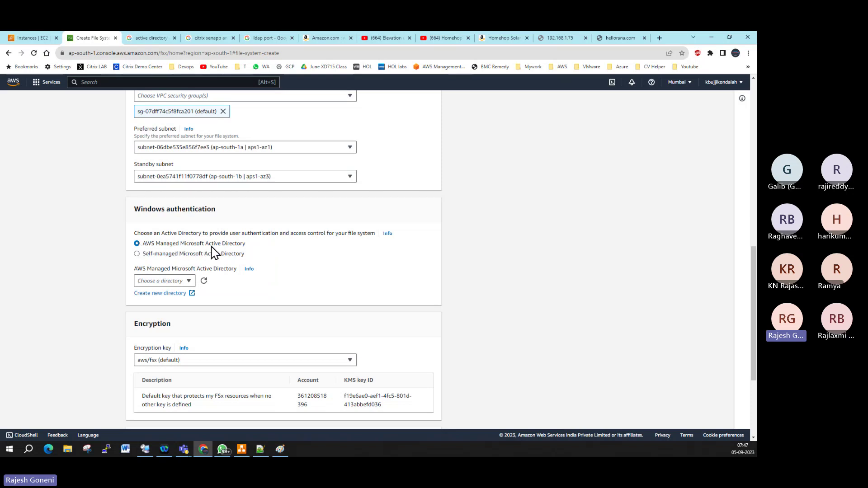
{"action": "left_click", "coordinate": [187, 255]}
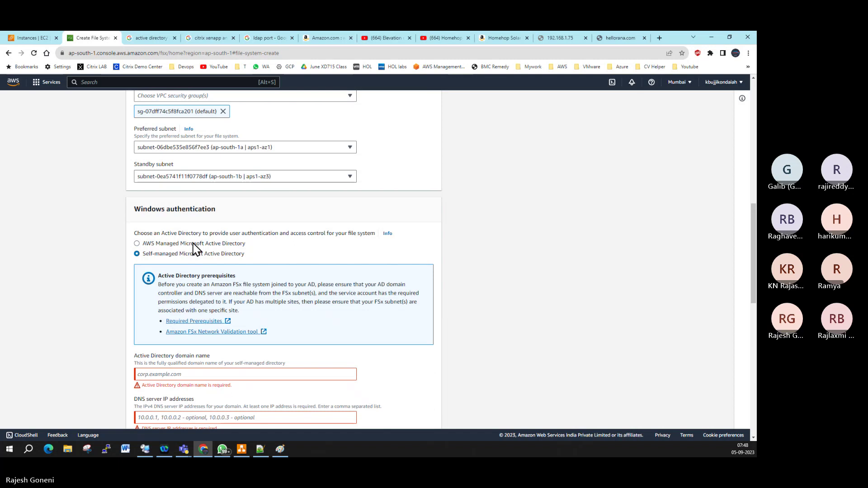
{"action": "left_click", "coordinate": [194, 244]}
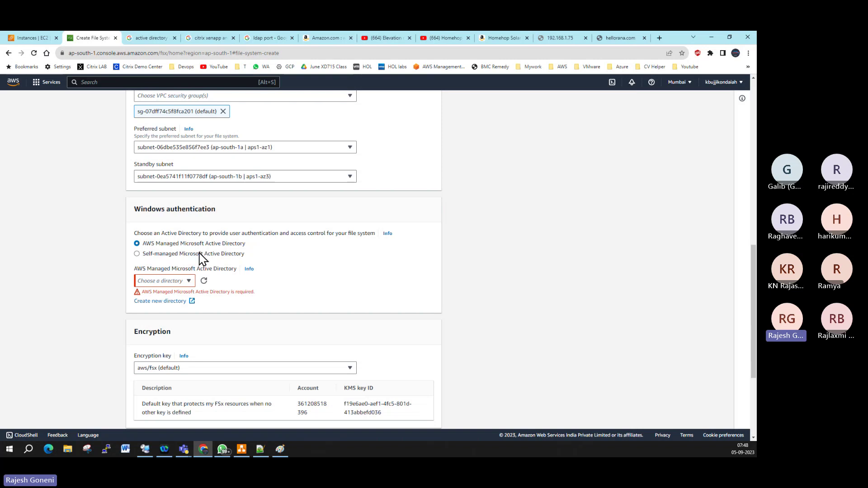
{"action": "left_click", "coordinate": [191, 254]}
{"action": "scroll", "coordinate": [209, 252], "scroll_direction": "down", "scroll_amount": 1}
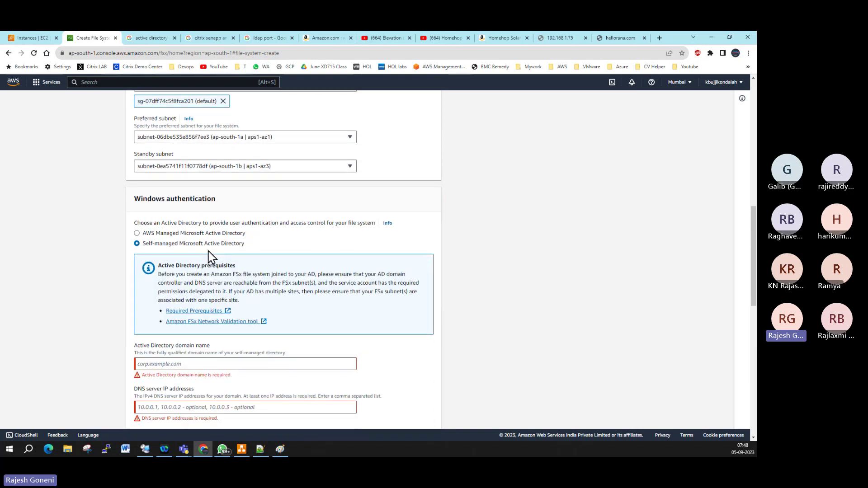
{"action": "scroll", "coordinate": [209, 252], "scroll_direction": "down", "scroll_amount": 3}
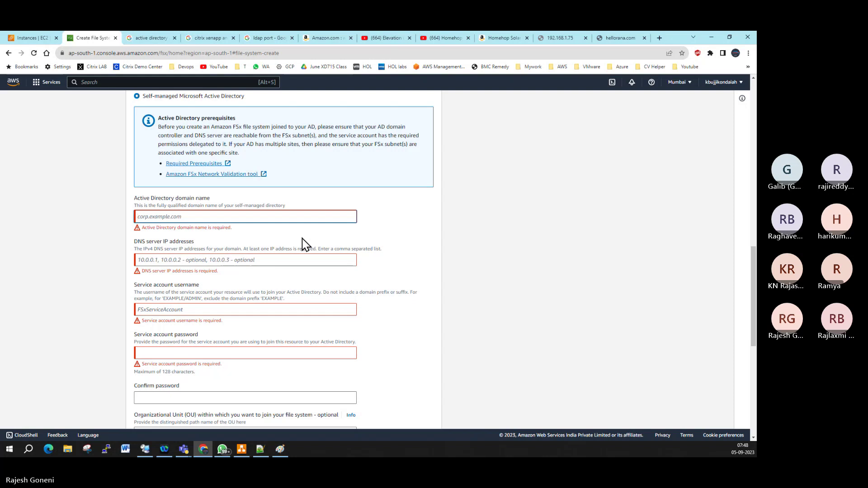
Step: Enter domain wipro.com and DNS server 172.31.43.193, copied from the AD.WIPRO.COM instance
{"action": "type", "text": "a"}
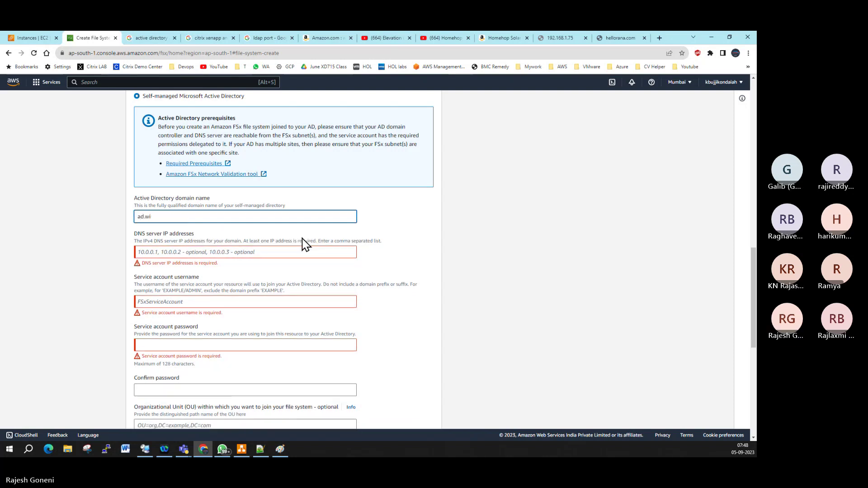
{"action": "key", "text": "BackSpace"}
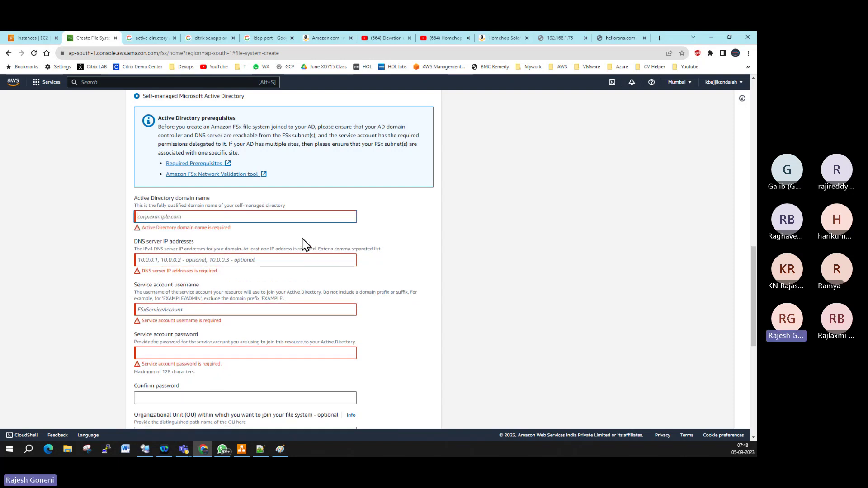
{"action": "type", "text": "wipro"}
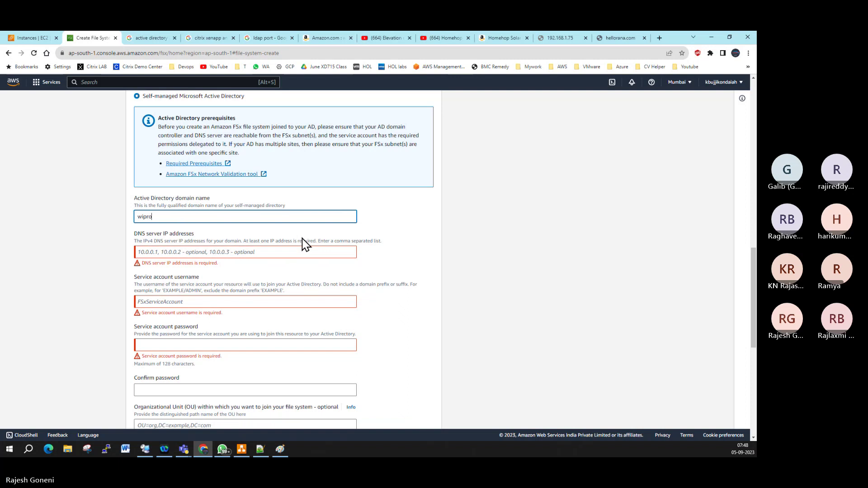
{"action": "type", "text": ".com"}
{"action": "left_click", "coordinate": [204, 252]}
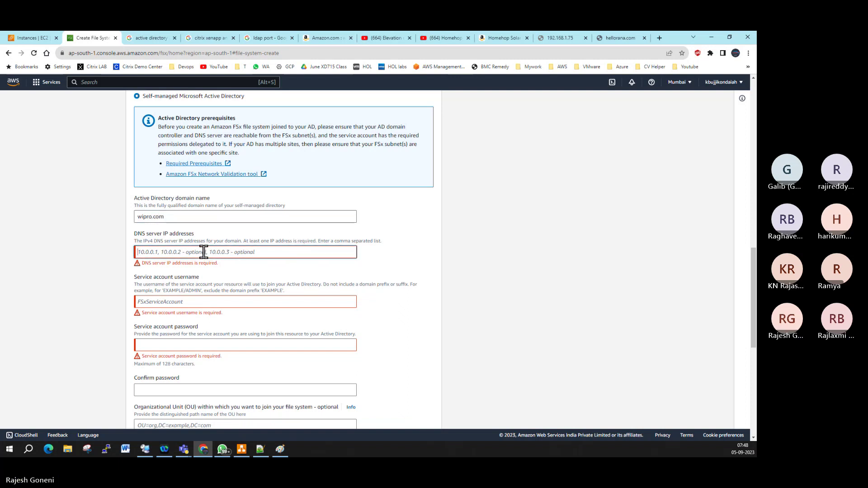
{"action": "left_click", "coordinate": [29, 38]}
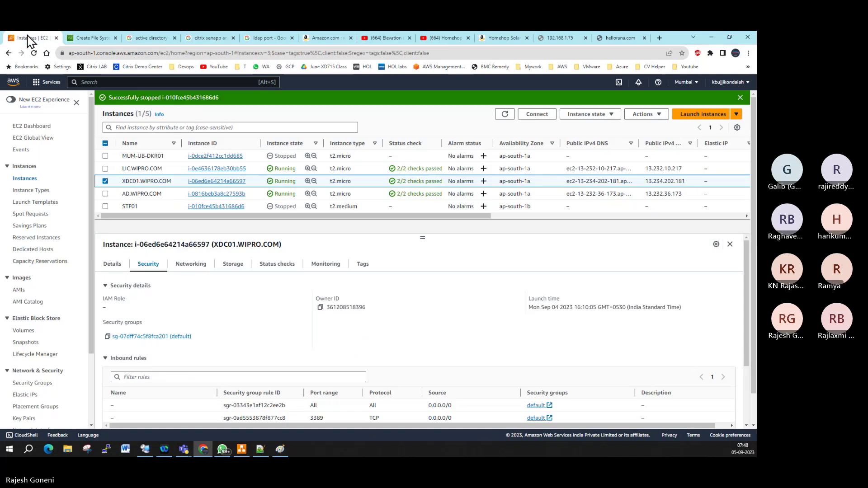
{"action": "left_click", "coordinate": [105, 181]}
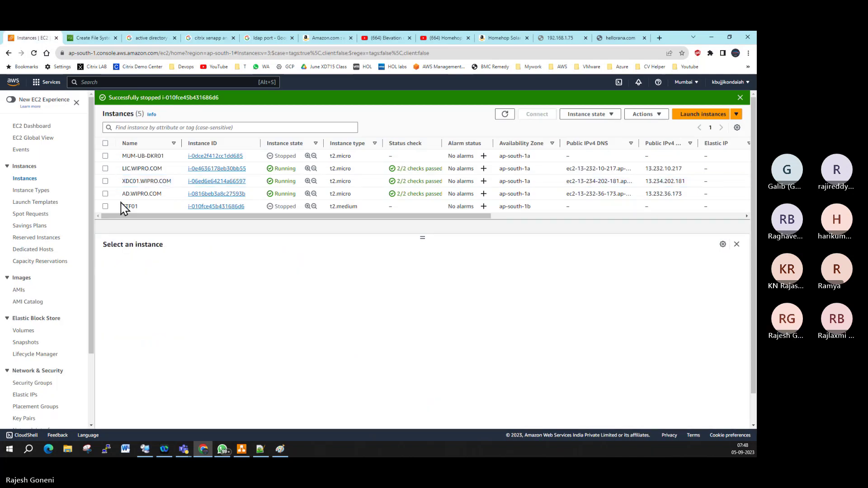
{"action": "scroll", "coordinate": [120, 205], "scroll_direction": "down", "scroll_amount": 1}
{"action": "scroll", "coordinate": [117, 190], "scroll_direction": "up", "scroll_amount": 1}
{"action": "left_click", "coordinate": [105, 193]}
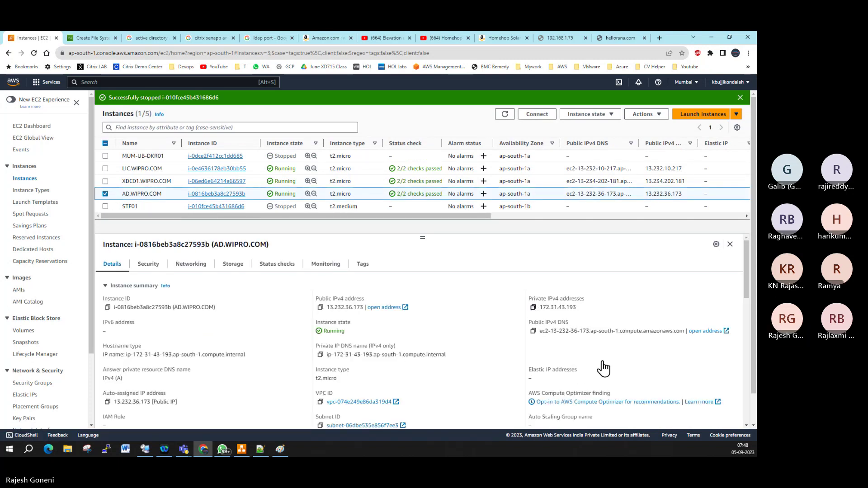
{"action": "left_click", "coordinate": [533, 307]}
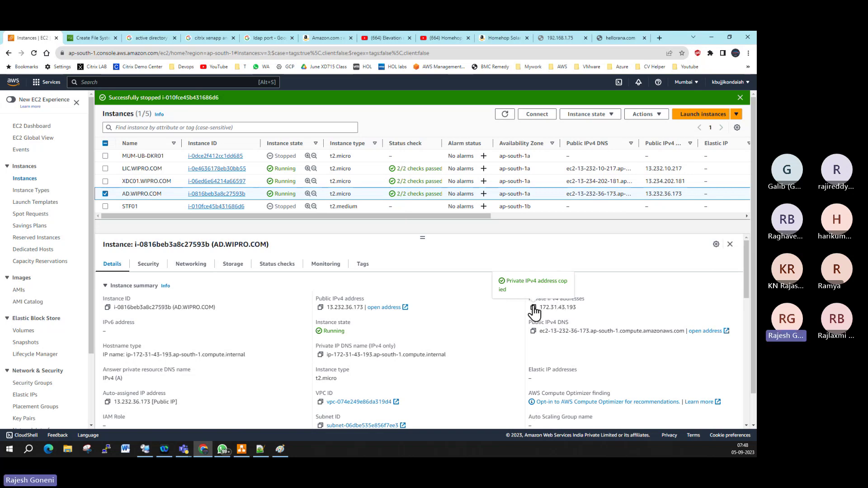
{"action": "left_click", "coordinate": [93, 38]}
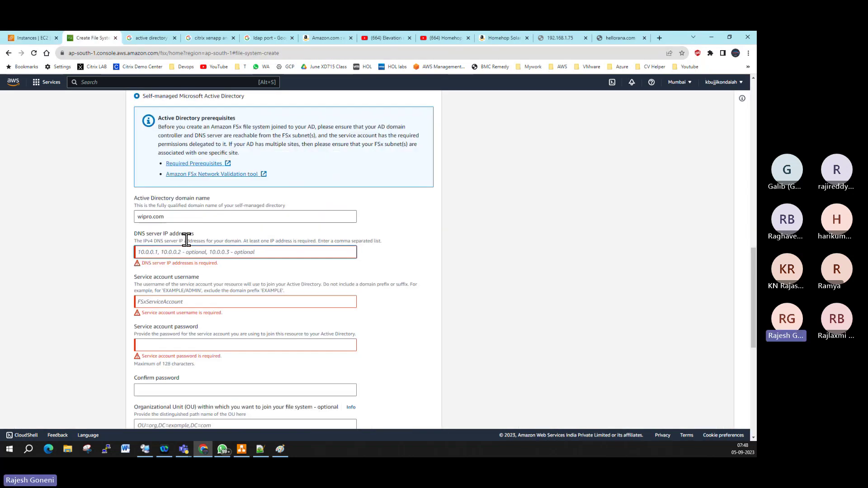
{"action": "key", "text": "ctrl+v"}
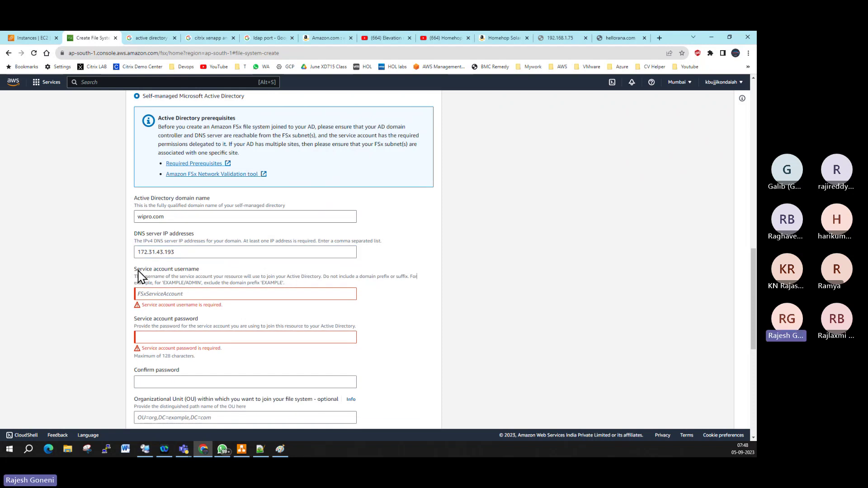
Step: Enter the service account username and password, confirm the password, and keep the aws/fsx key
{"action": "left_click", "coordinate": [181, 295]}
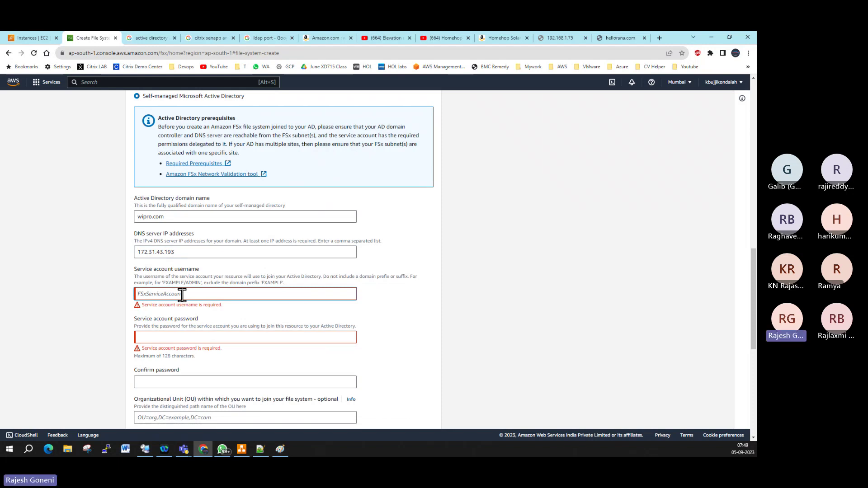
{"action": "type", "text": "adadmin"}
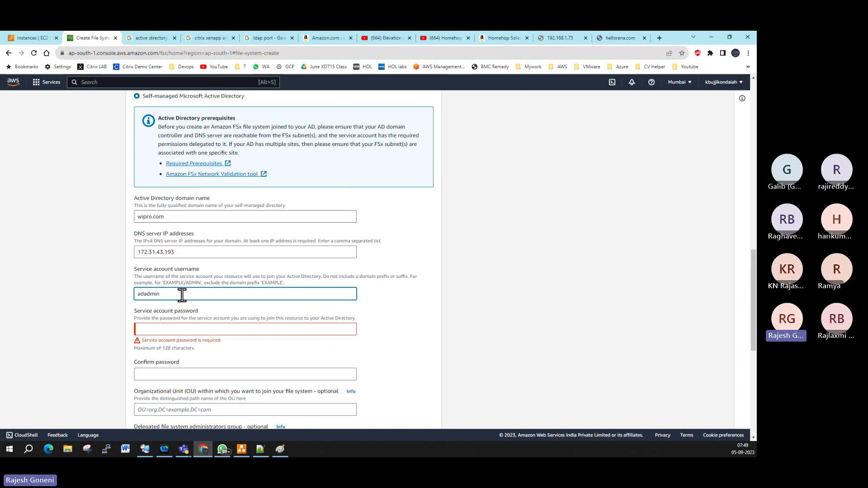
{"action": "key", "text": "Tab"}
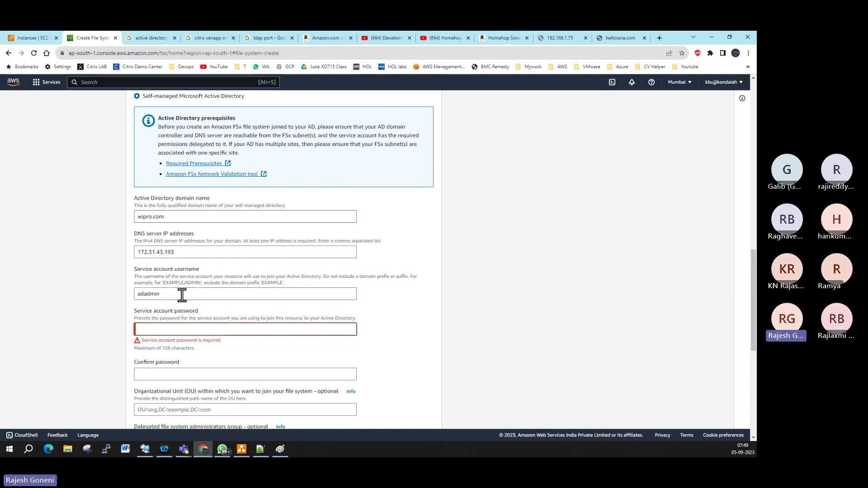
{"action": "type", "text": "•••"}
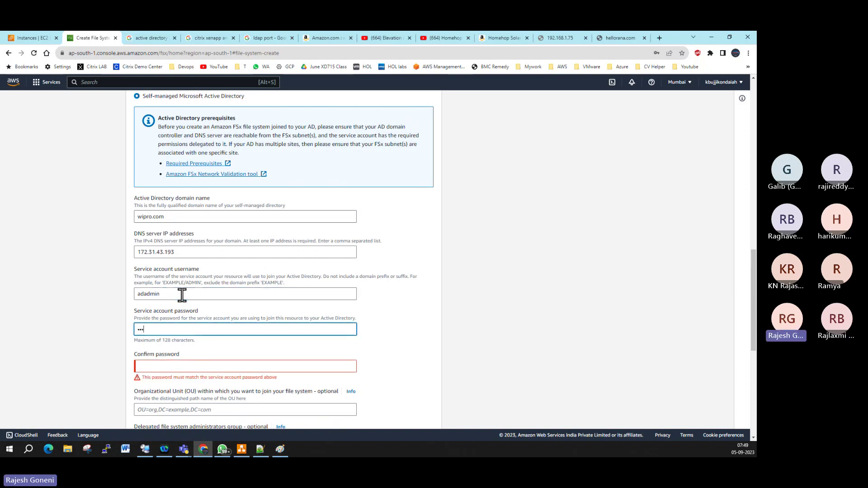
{"action": "type", "text": "••"}
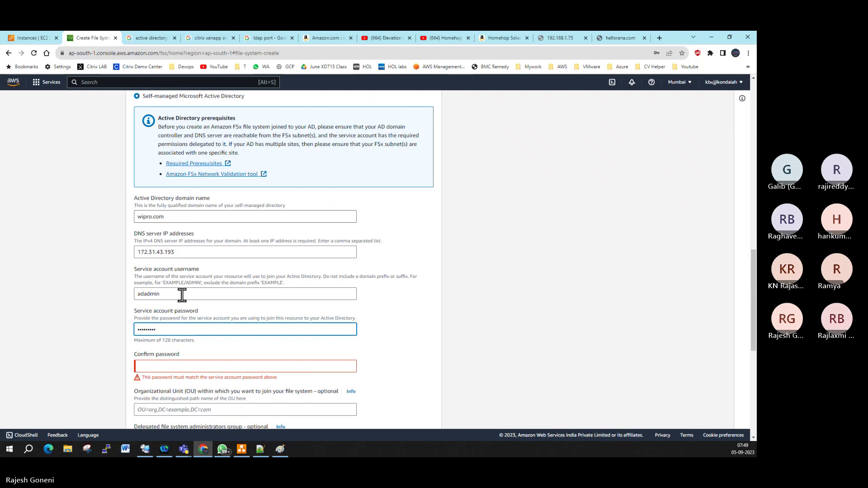
{"action": "scroll", "coordinate": [194, 305], "scroll_direction": "down", "scroll_amount": 2}
{"action": "left_click", "coordinate": [176, 287]}
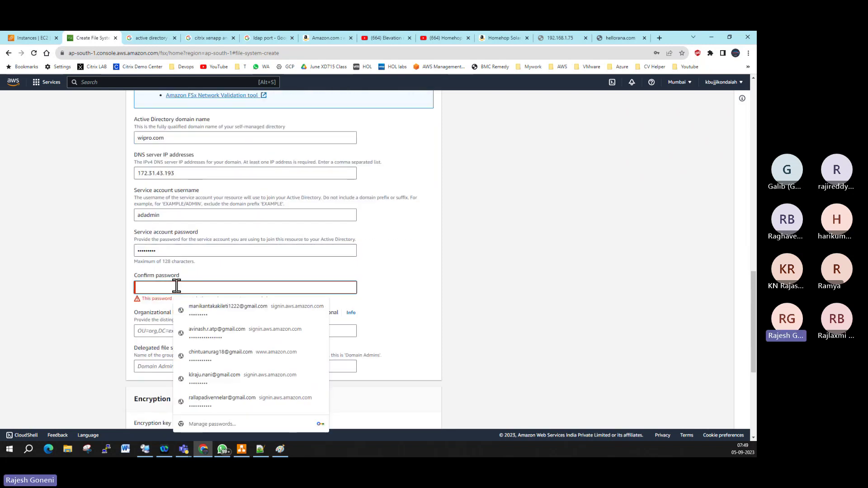
{"action": "type", "text": "••"}
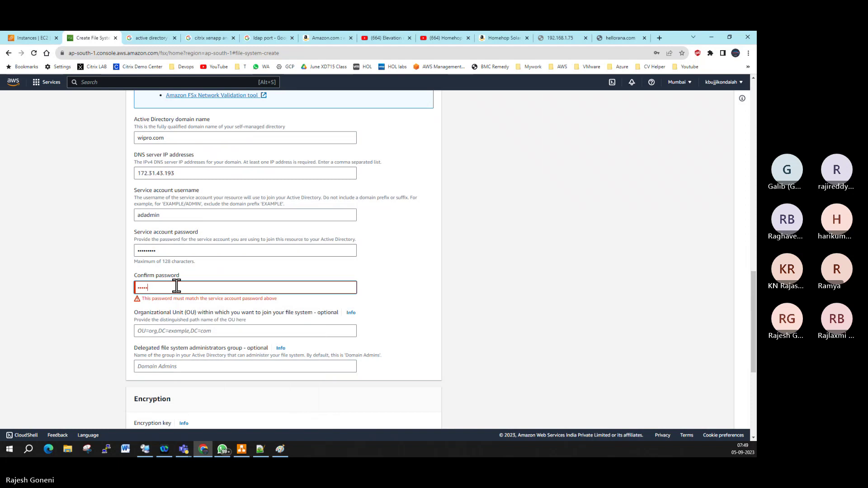
{"action": "type", "text": "•••••••"}
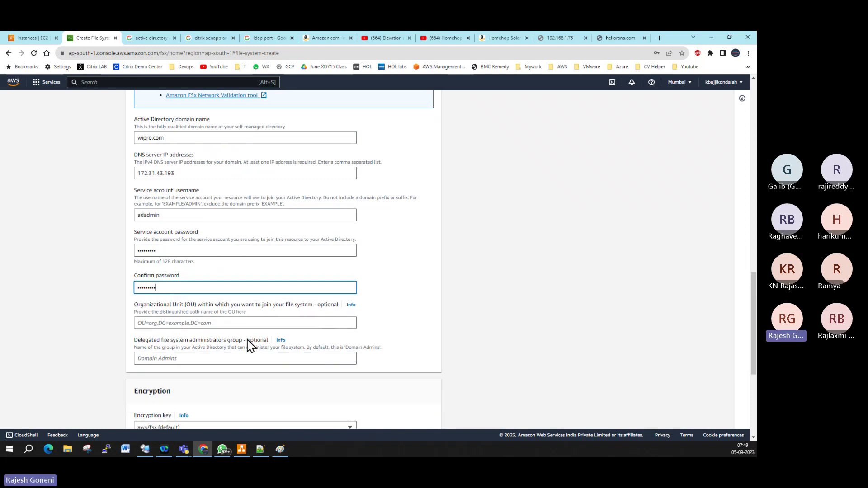
{"action": "scroll", "coordinate": [262, 325], "scroll_direction": "down", "scroll_amount": 3}
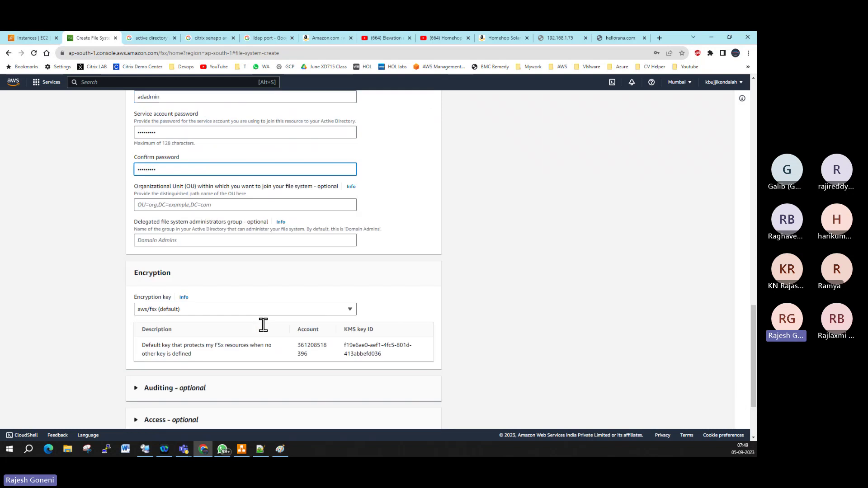
{"action": "left_click", "coordinate": [231, 312]}
{"action": "left_click", "coordinate": [217, 321]}
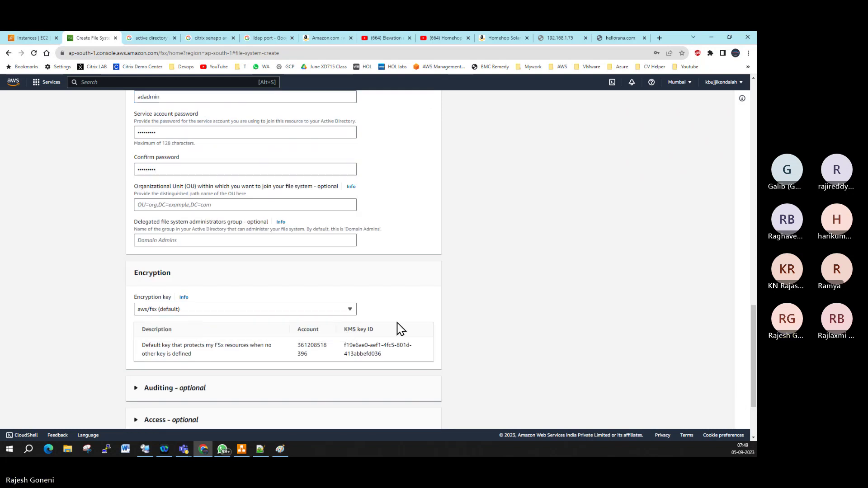
{"action": "scroll", "coordinate": [398, 329], "scroll_direction": "down", "scroll_amount": 2}
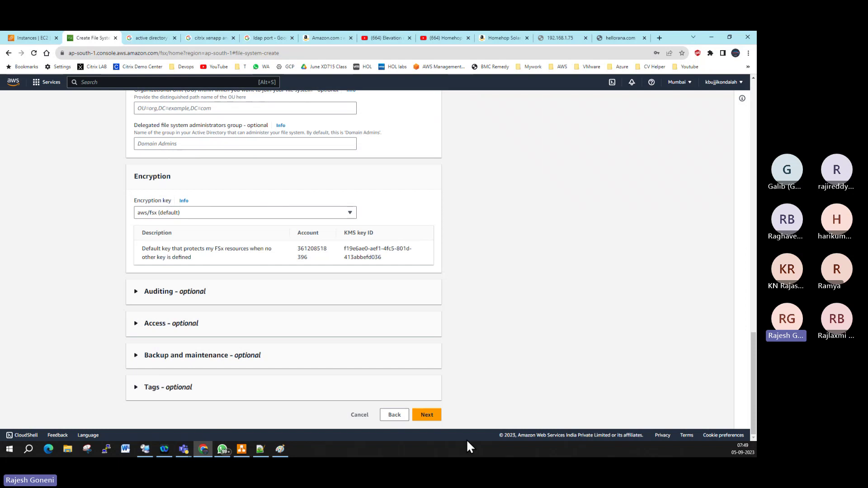
Step: Scroll through the teamshare summary on Review and create, then create the file system
{"action": "left_click", "coordinate": [430, 417]}
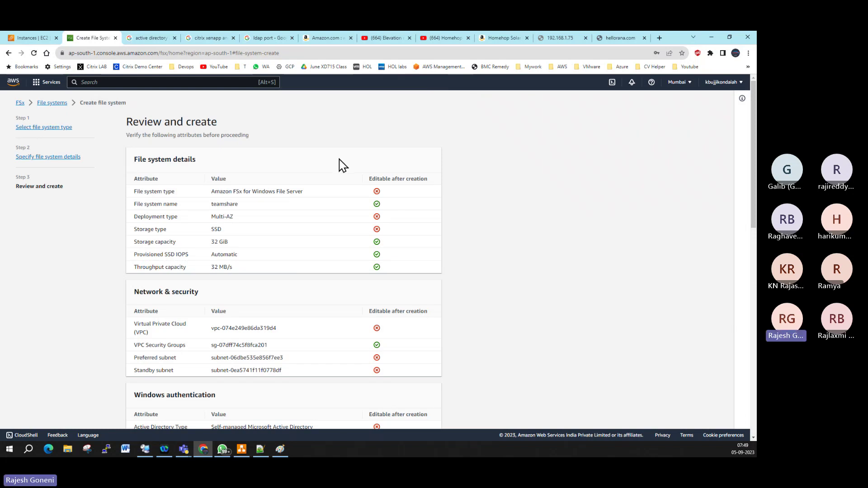
{"action": "scroll", "coordinate": [332, 319], "scroll_direction": "down", "scroll_amount": 4}
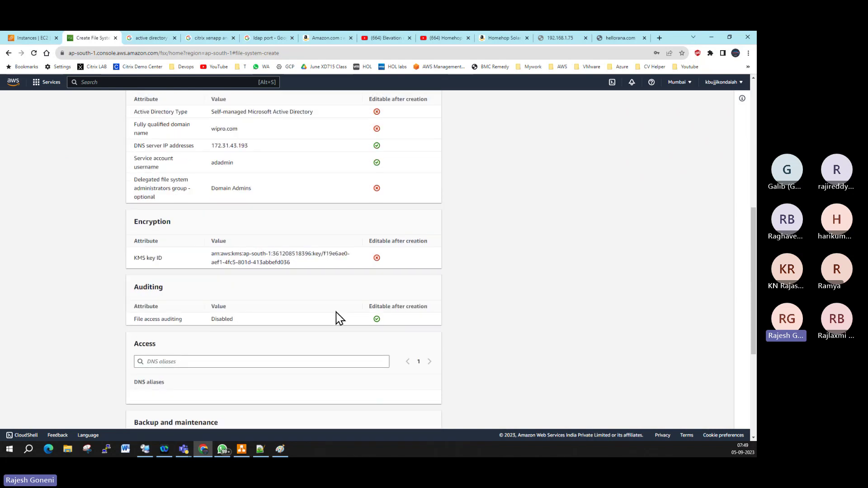
{"action": "scroll", "coordinate": [340, 319], "scroll_direction": "up", "scroll_amount": 7}
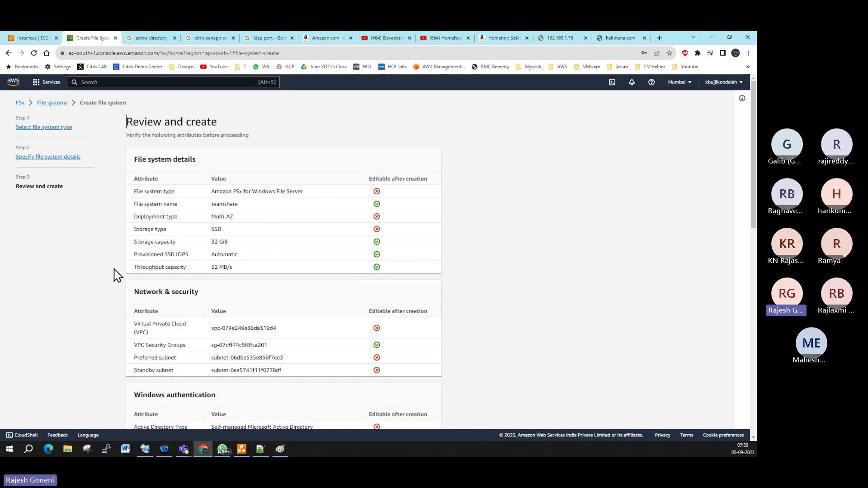
{"action": "scroll", "coordinate": [258, 269], "scroll_direction": "down", "scroll_amount": 2}
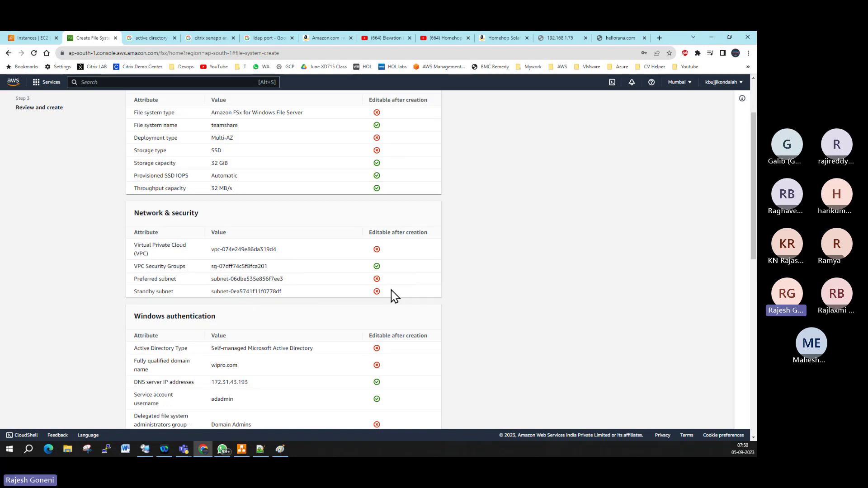
{"action": "scroll", "coordinate": [392, 296], "scroll_direction": "down", "scroll_amount": 3}
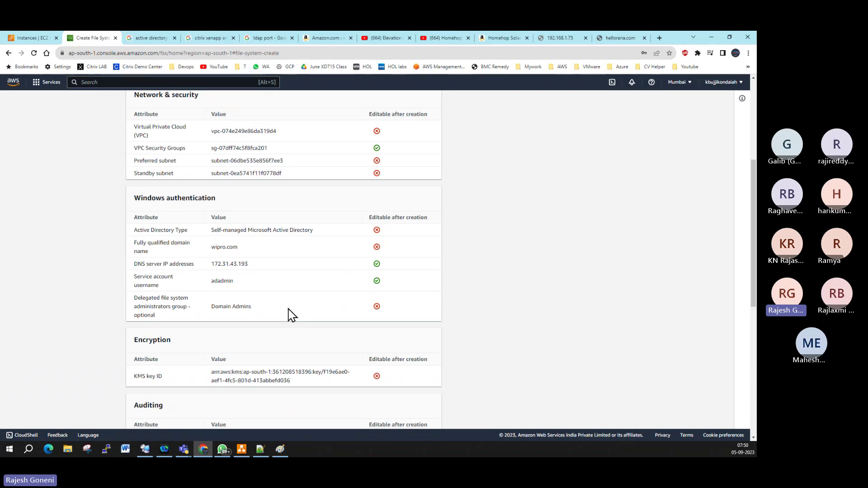
{"action": "scroll", "coordinate": [288, 315], "scroll_direction": "down", "scroll_amount": 2}
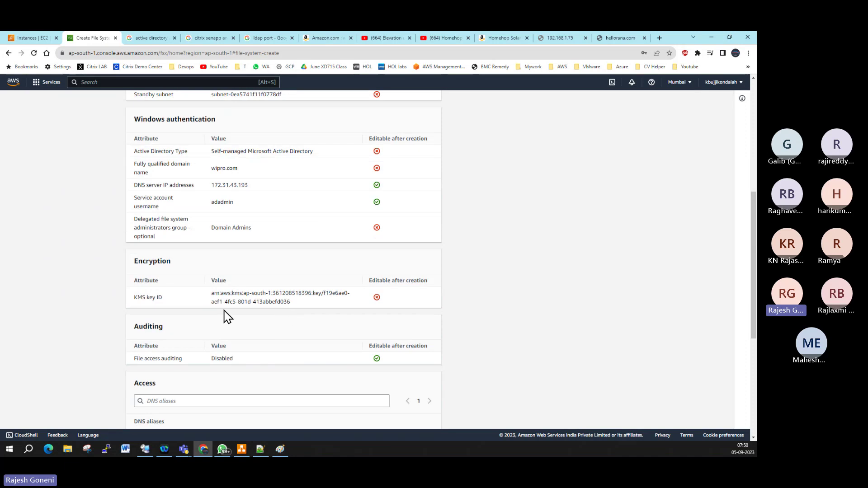
{"action": "scroll", "coordinate": [530, 348], "scroll_direction": "down", "scroll_amount": 4}
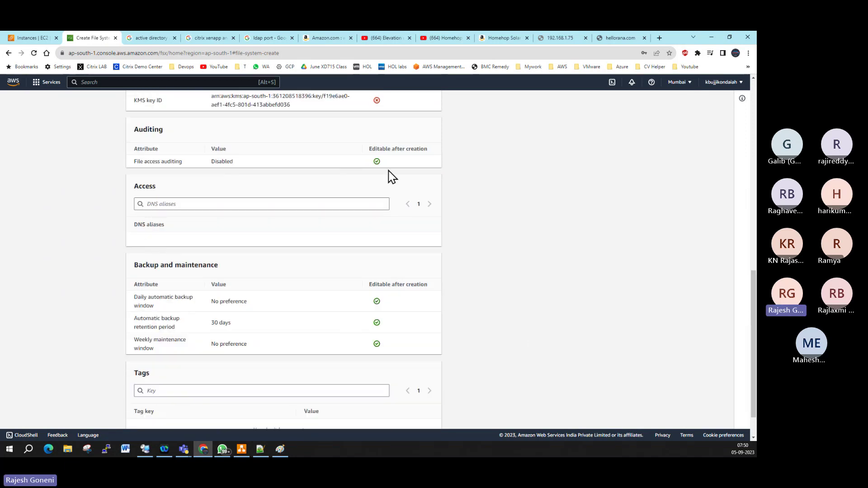
{"action": "scroll", "coordinate": [400, 230], "scroll_direction": "down", "scroll_amount": 1}
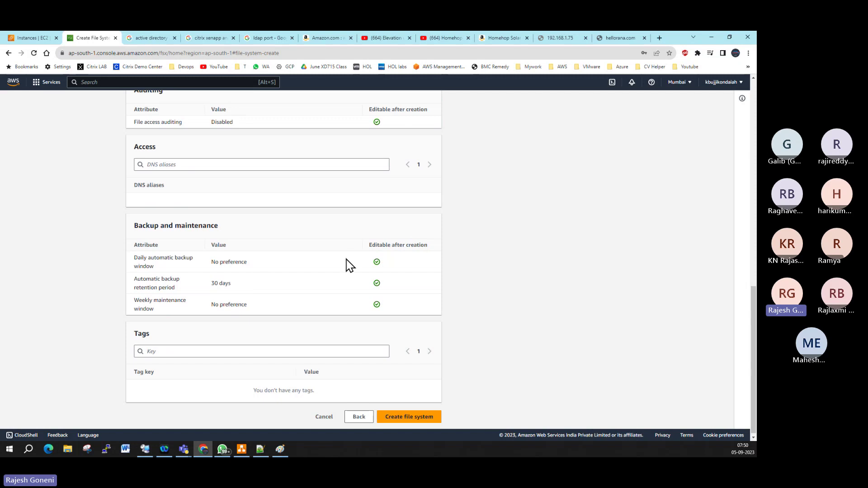
{"action": "left_click", "coordinate": [418, 416]}
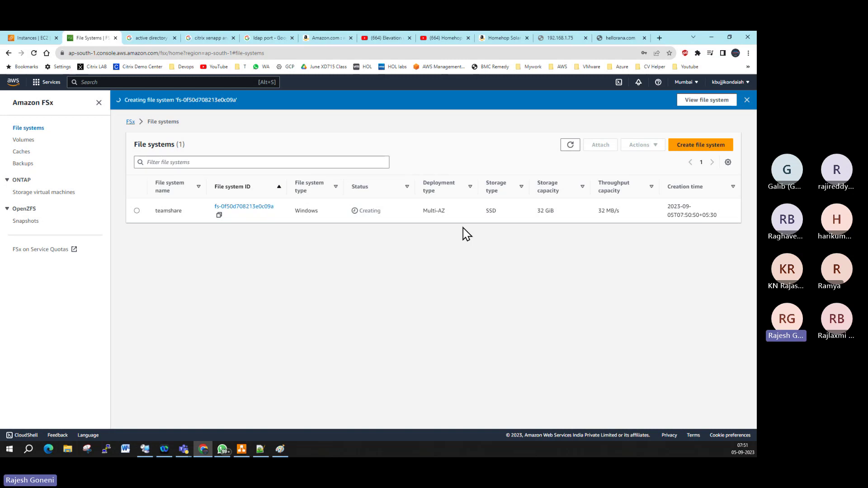
Step: Search 'amazon fsx for windows file server pricing' and open the AWS pricing result in a new tab
{"action": "left_click", "coordinate": [659, 38]}
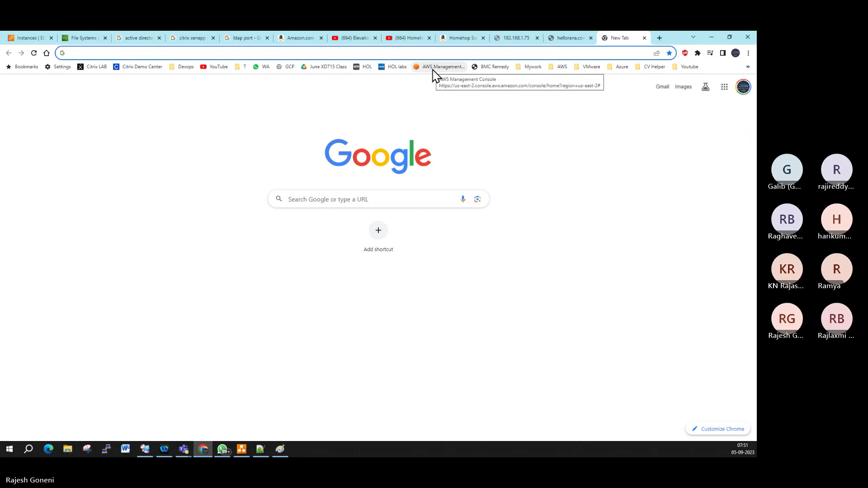
{"action": "type", "text": "am"}
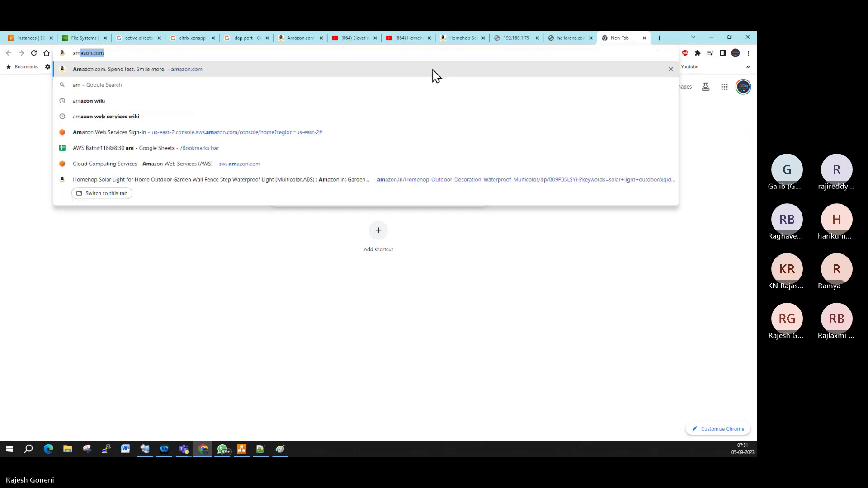
{"action": "type", "text": "azon fsx"}
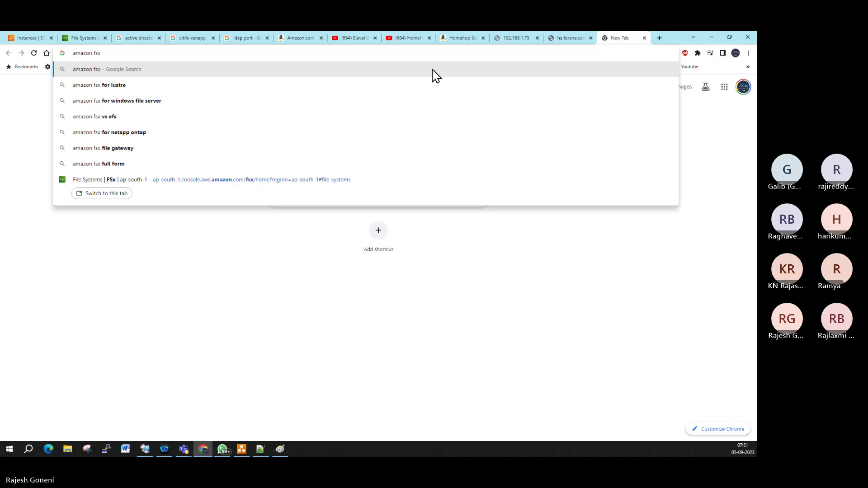
{"action": "key", "text": "Down"}
{"action": "key", "text": "Down"}
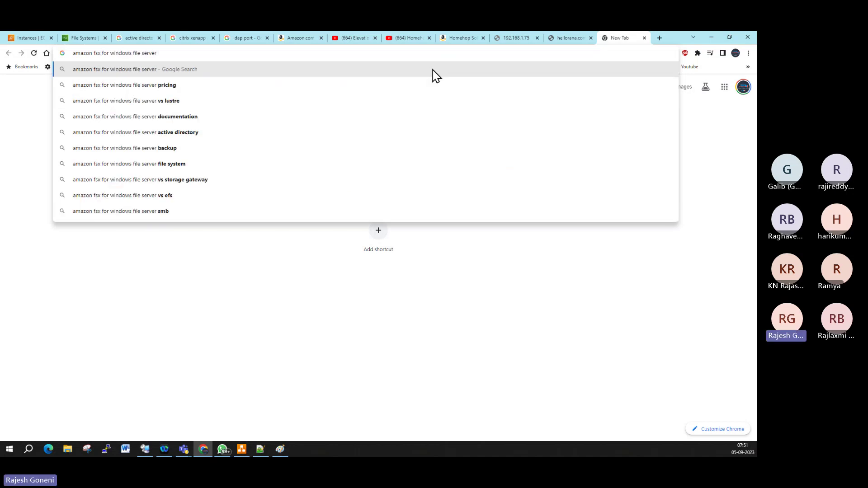
{"action": "key", "text": "Down"}
{"action": "key", "text": "Return"}
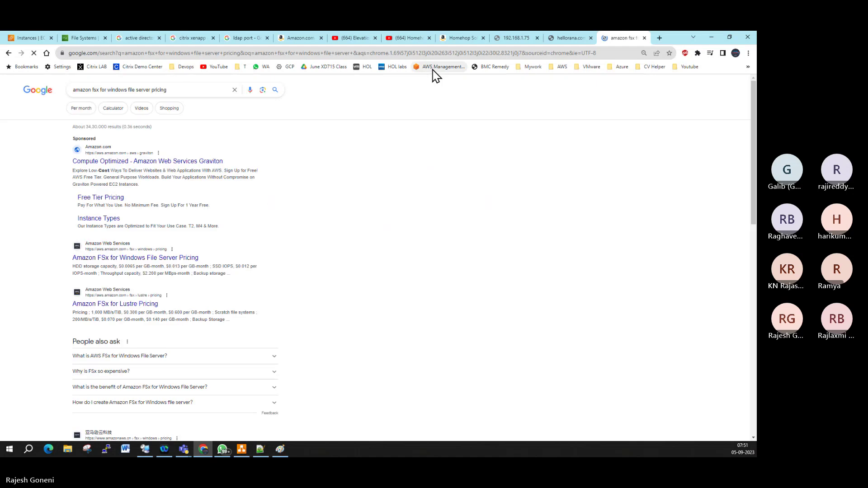
{"action": "right_click", "coordinate": [141, 257]}
{"action": "left_click", "coordinate": [160, 261]}
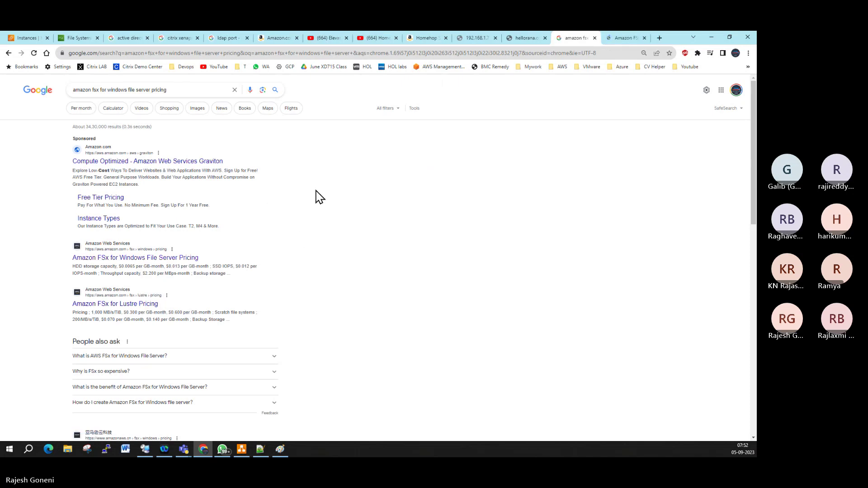
Step: Show Asia Pacific (Mumbai) prices on the FSx pricing page and select the $0.065 SSD effective cost
{"action": "left_click", "coordinate": [631, 40]}
{"action": "scroll", "coordinate": [456, 254], "scroll_direction": "down", "scroll_amount": 10}
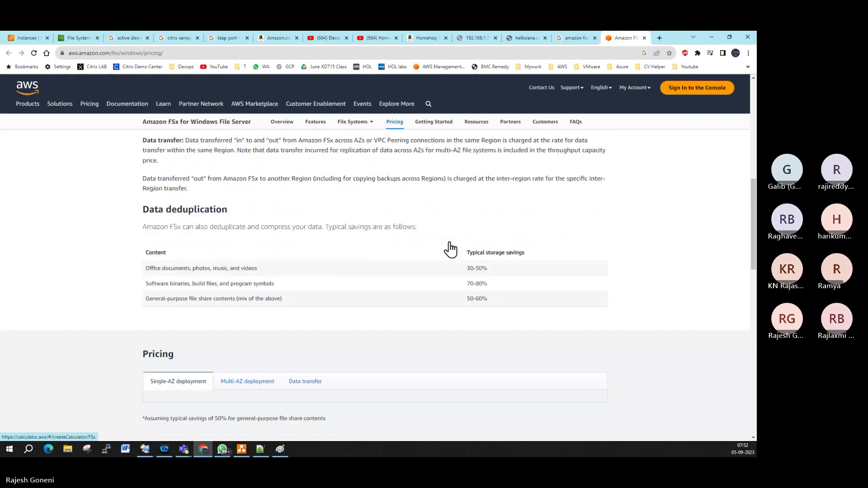
{"action": "scroll", "coordinate": [389, 288], "scroll_direction": "down", "scroll_amount": 3}
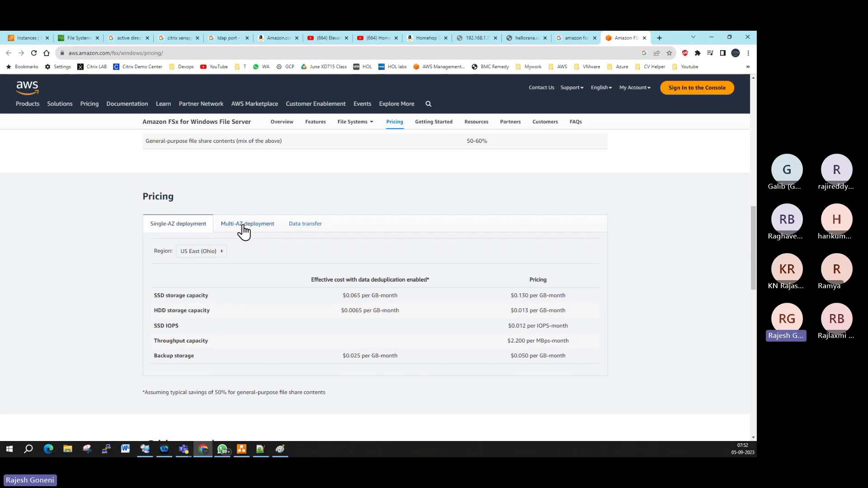
{"action": "left_click", "coordinate": [219, 251]}
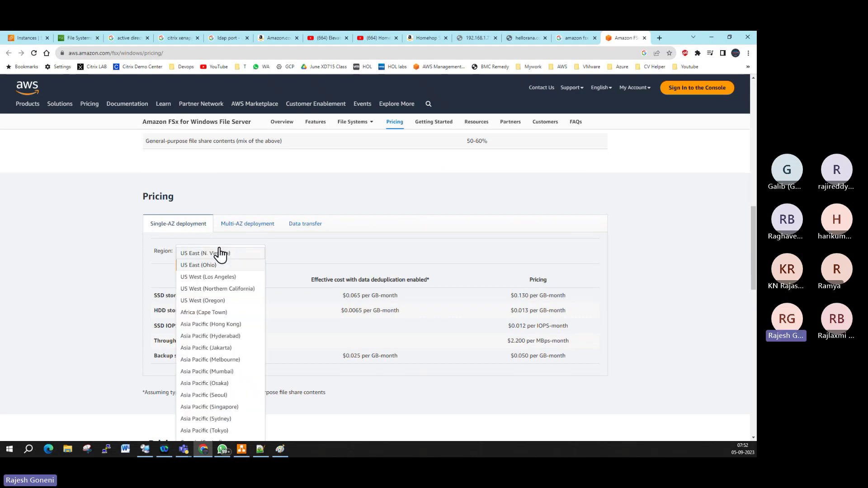
{"action": "left_click", "coordinate": [231, 372]}
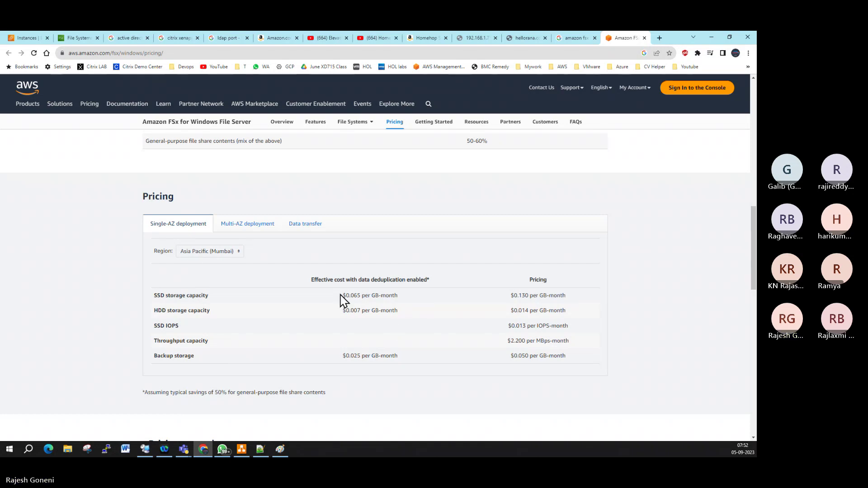
{"action": "left_click_drag", "start_coordinate": [342, 295], "coordinate": [362, 295]}
{"action": "key", "text": "ctrl+c"}
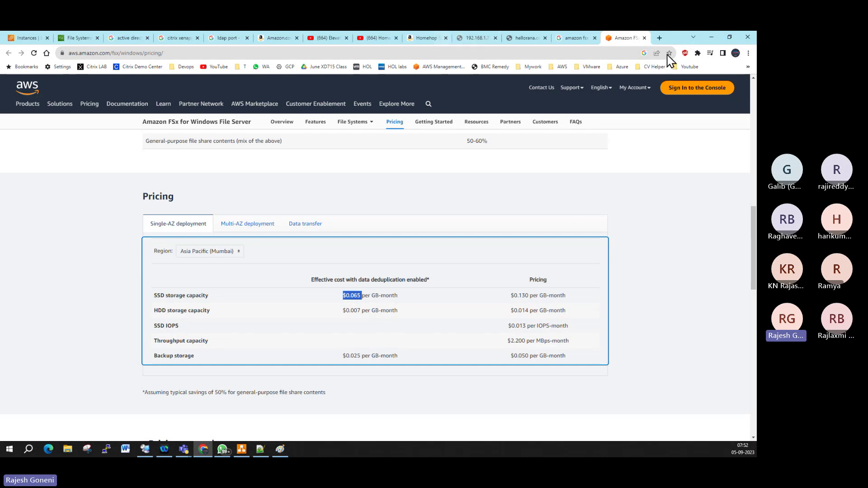
{"action": "left_click", "coordinate": [659, 39]}
Step: Search '$0.065 to INR' to convert the SSD rate into Indian rupees
{"action": "key", "text": "ctrl+v"}
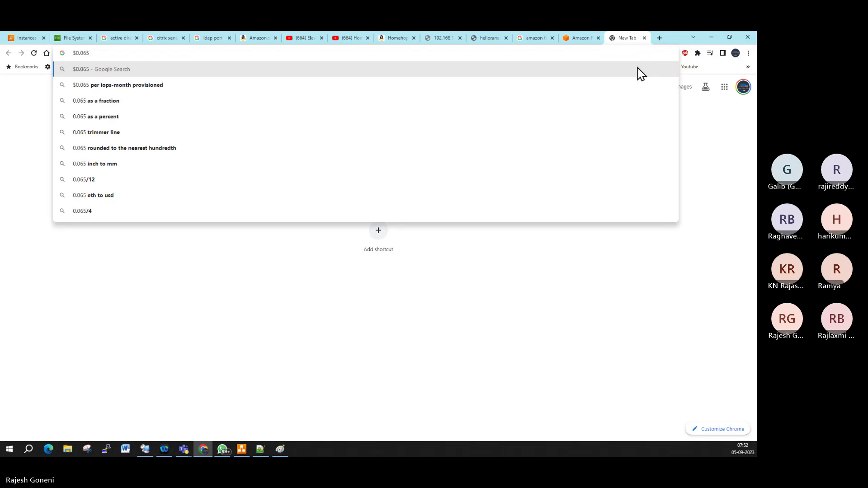
{"action": "type", "text": "to INR"}
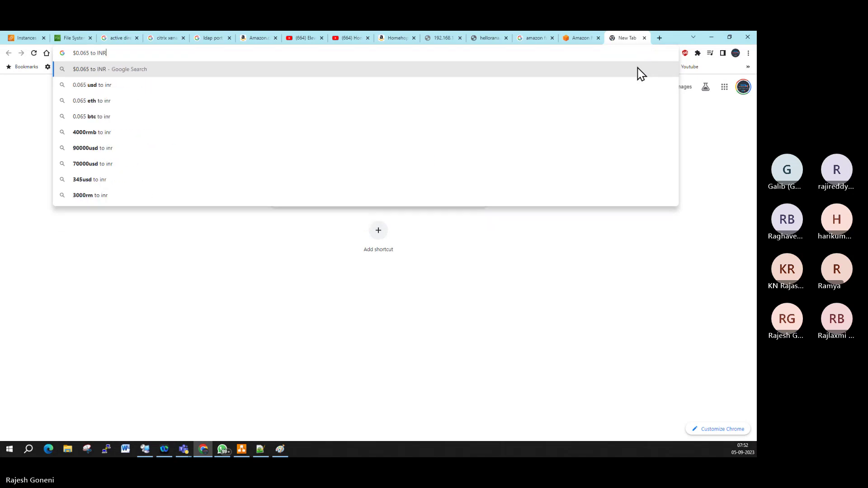
{"action": "key", "text": "Return"}
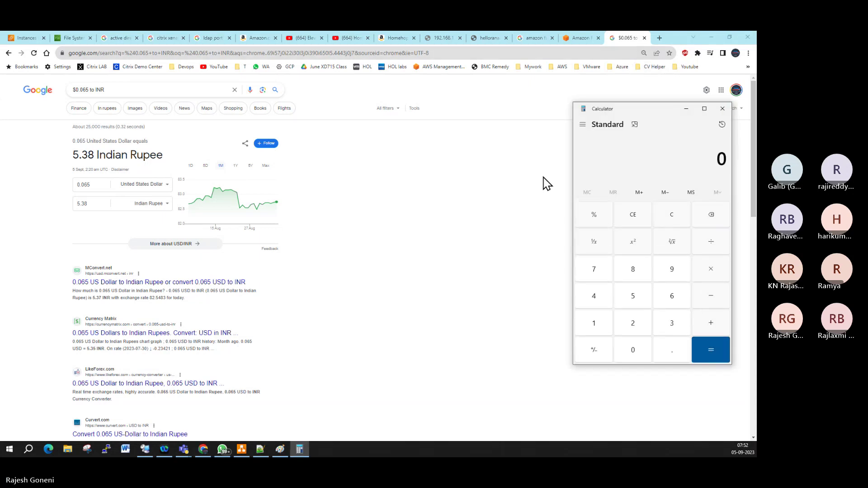
Step: Calculate 100 × 5.38 = 538 in Calculator, then return to the FSx file systems list
{"action": "type", "text": "100"}
{"action": "key", "text": "asterisk"}
{"action": "type", "text": "5.38"}
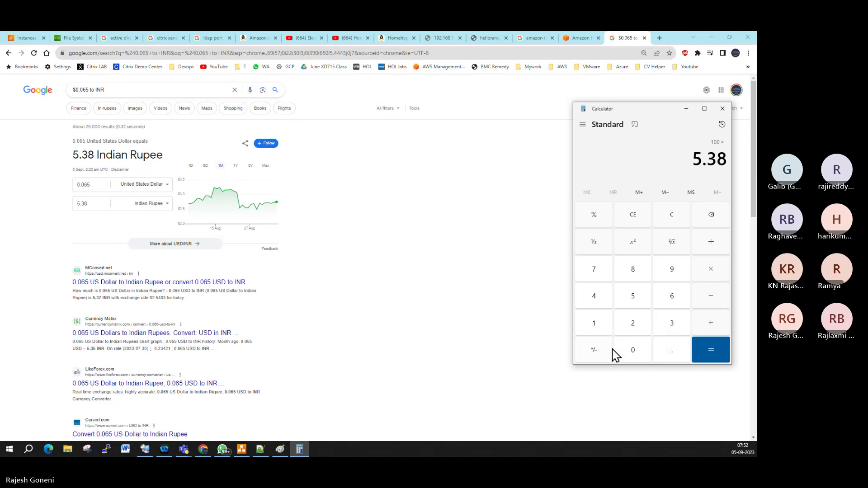
{"action": "key", "text": "Return"}
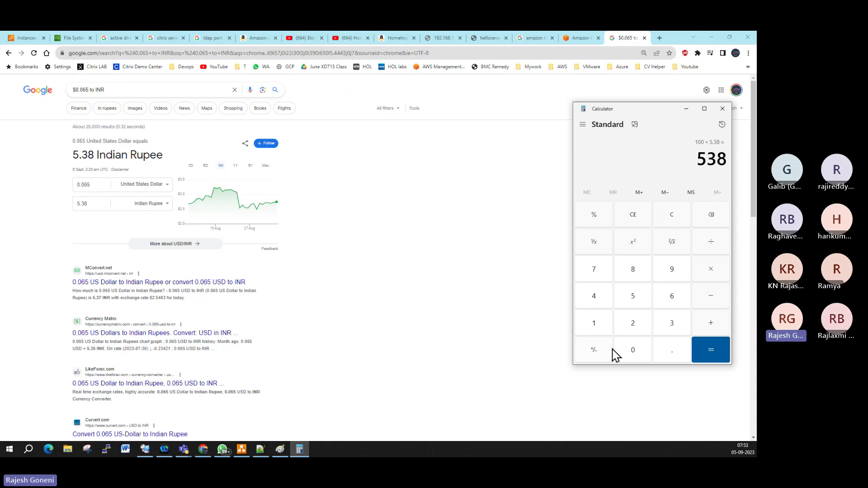
{"action": "left_click", "coordinate": [70, 38]}
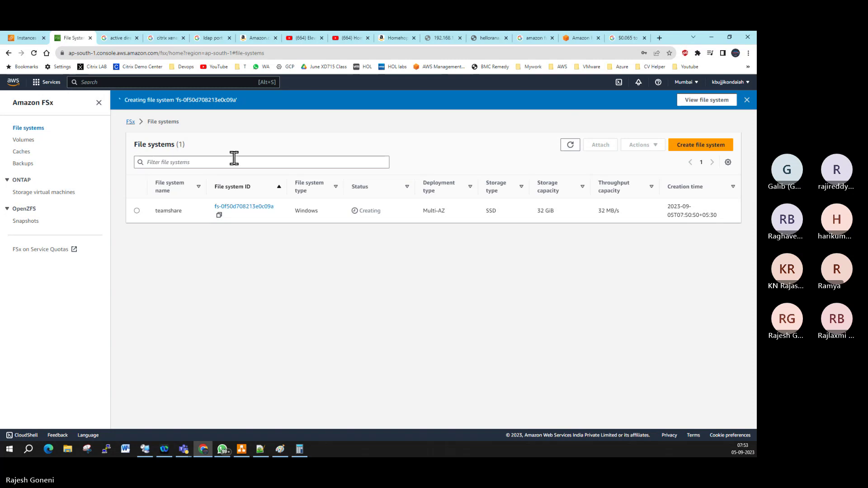
Step: Refresh the file systems list, dismiss the creation banner, and refresh again to check teamshare
{"action": "left_click", "coordinate": [570, 145]}
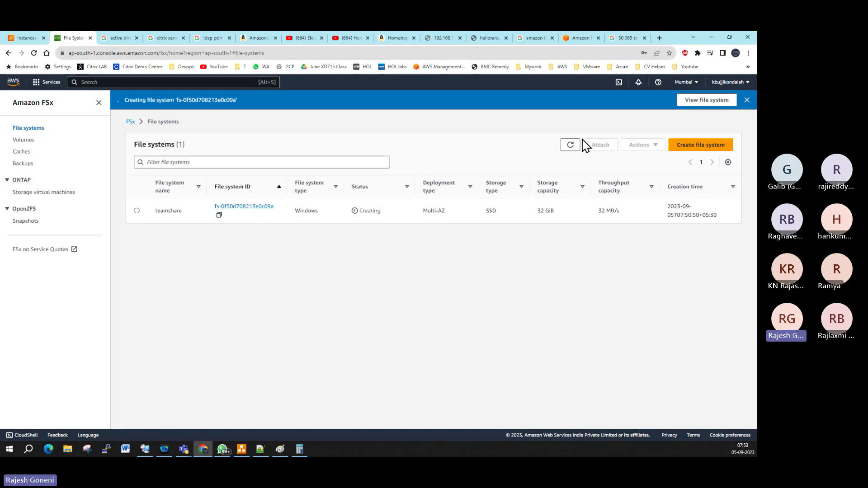
{"action": "left_click", "coordinate": [745, 101]}
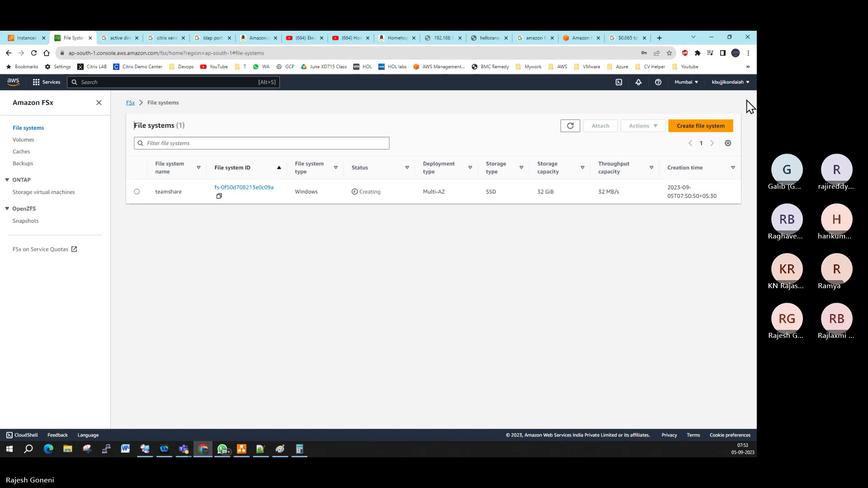
{"action": "left_click", "coordinate": [570, 126]}
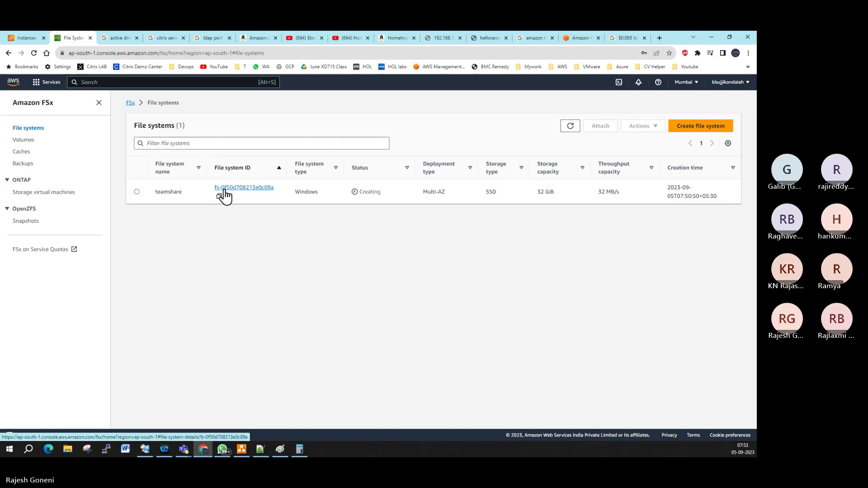
Step: Open fs-0f50d708213e0c09a and view its Administration, Monitoring & performance and Network & security details
{"action": "left_click", "coordinate": [247, 188]}
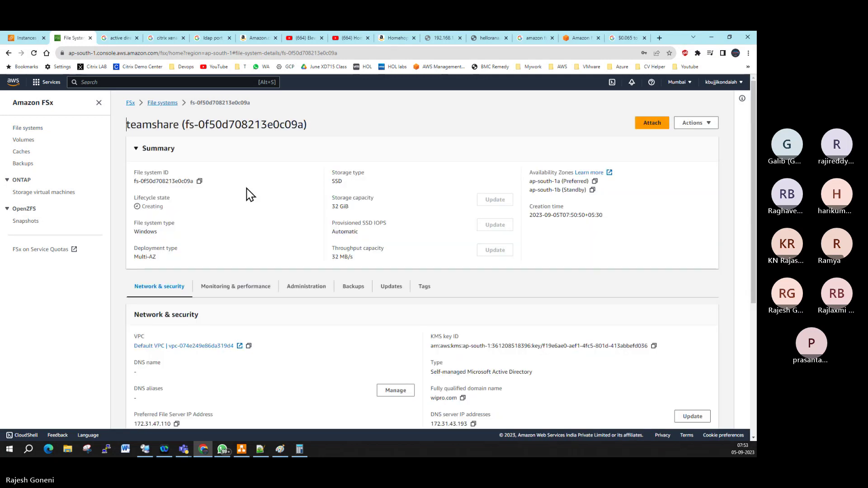
{"action": "scroll", "coordinate": [249, 195], "scroll_direction": "down", "scroll_amount": 2}
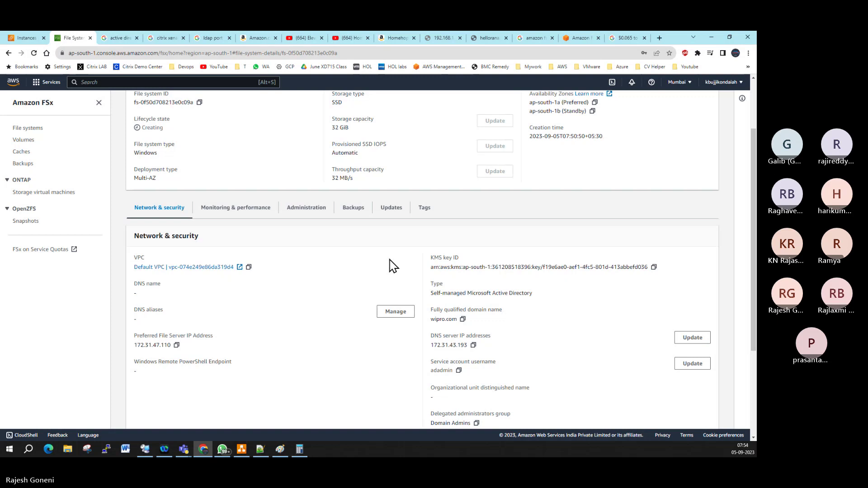
{"action": "left_click", "coordinate": [302, 212]}
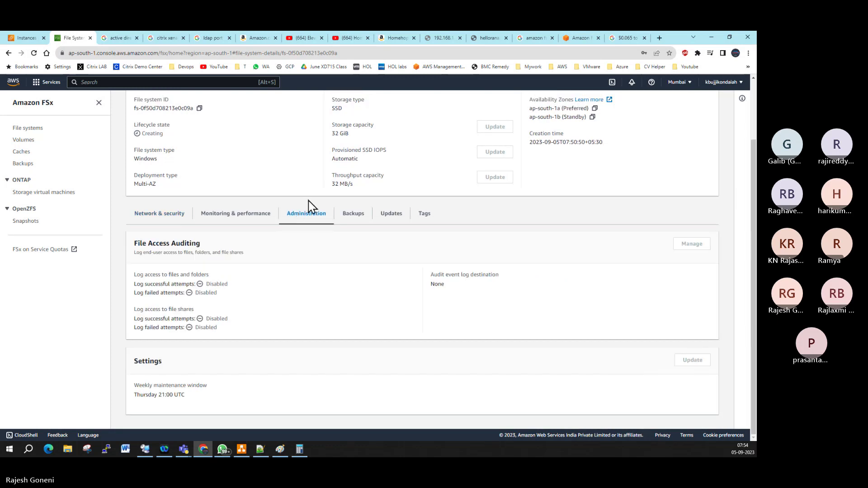
{"action": "left_click", "coordinate": [229, 219]}
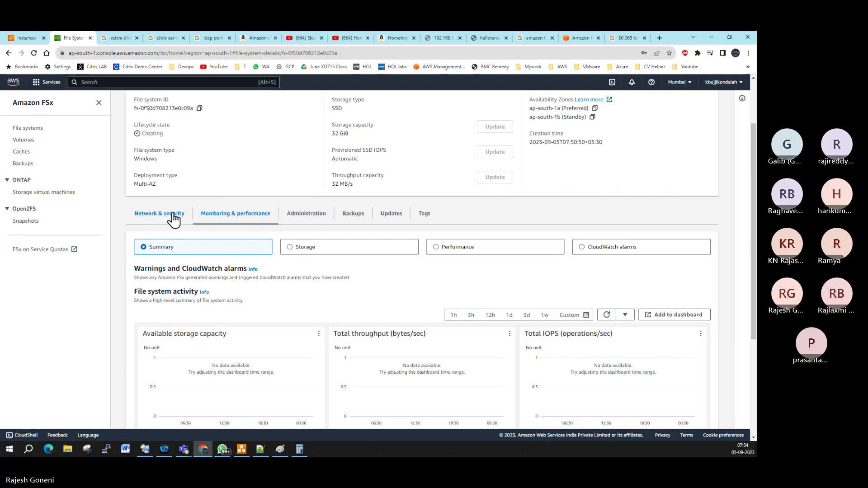
{"action": "left_click", "coordinate": [172, 215]}
{"action": "scroll", "coordinate": [416, 253], "scroll_direction": "up", "scroll_amount": 2}
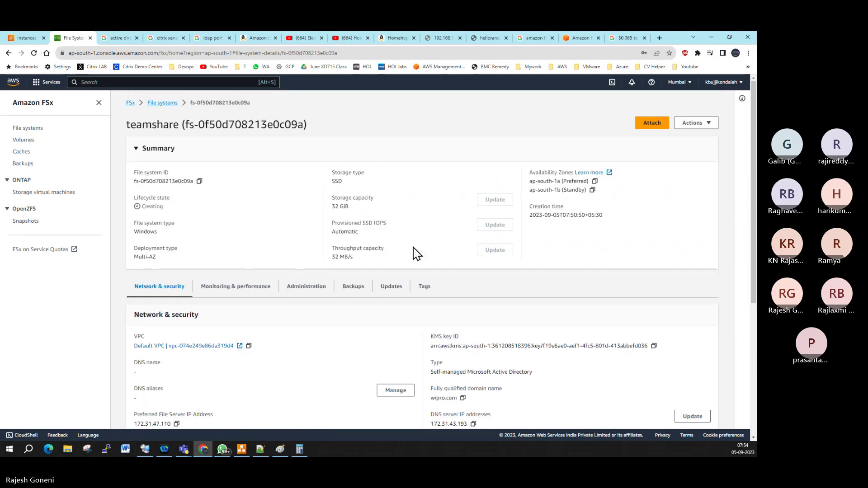
{"action": "left_click", "coordinate": [652, 126]}
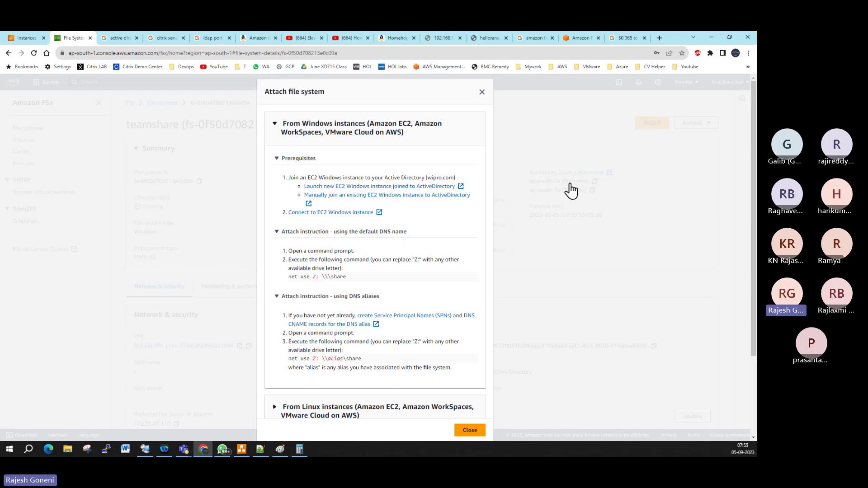
{"action": "left_click", "coordinate": [481, 92]}
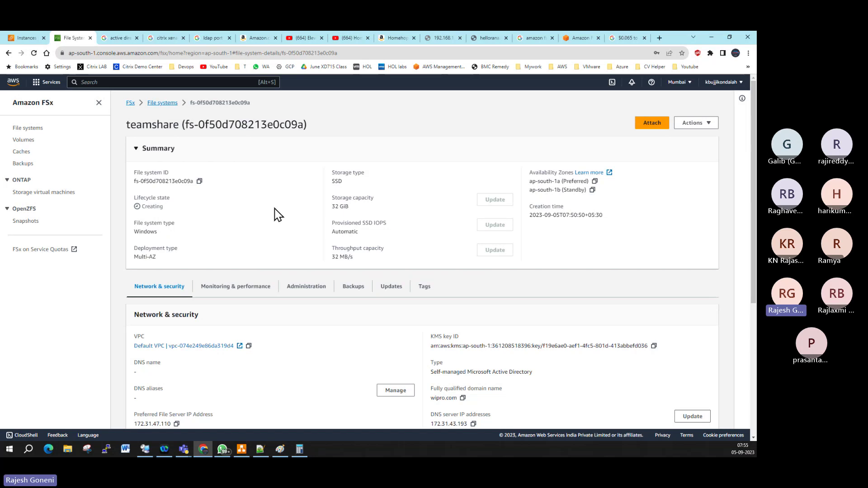
{"action": "left_click", "coordinate": [166, 105]}
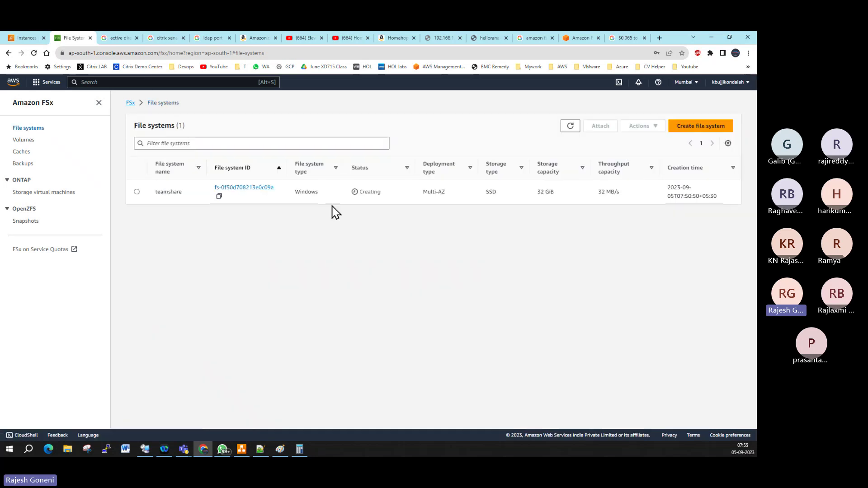
{"action": "left_click", "coordinate": [260, 194]}
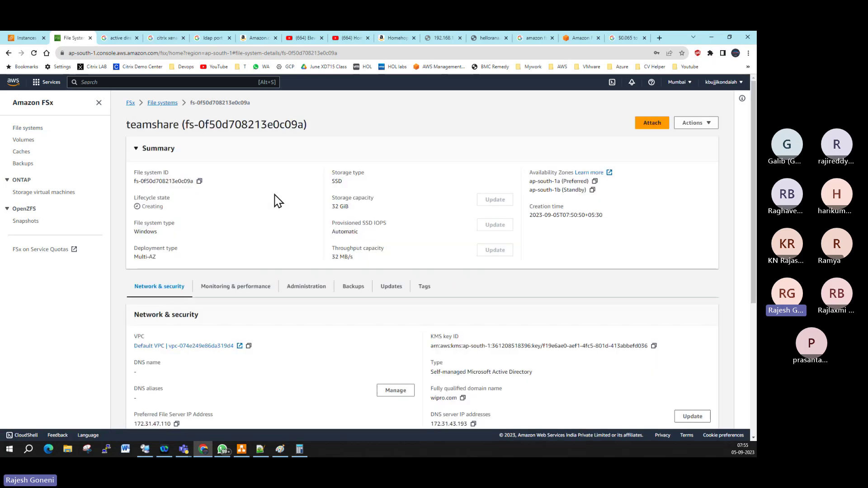
{"action": "scroll", "coordinate": [293, 238], "scroll_direction": "down", "scroll_amount": 2}
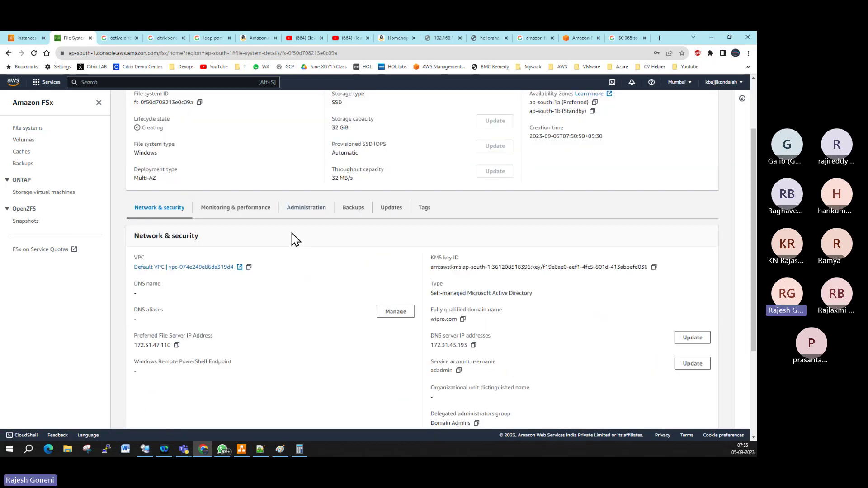
{"action": "scroll", "coordinate": [293, 239], "scroll_direction": "up", "scroll_amount": 2}
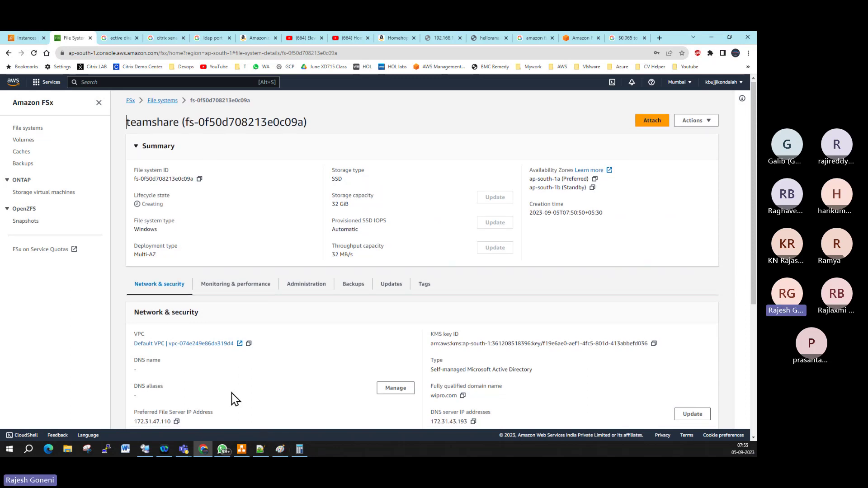
{"action": "scroll", "coordinate": [209, 407], "scroll_direction": "down", "scroll_amount": 2}
{"action": "scroll", "coordinate": [201, 352], "scroll_direction": "up", "scroll_amount": 1}
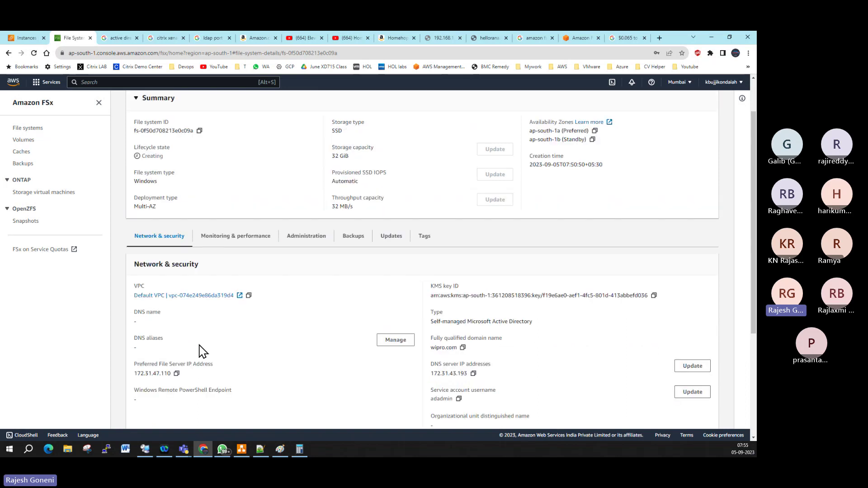
{"action": "scroll", "coordinate": [201, 352], "scroll_direction": "up", "scroll_amount": 2}
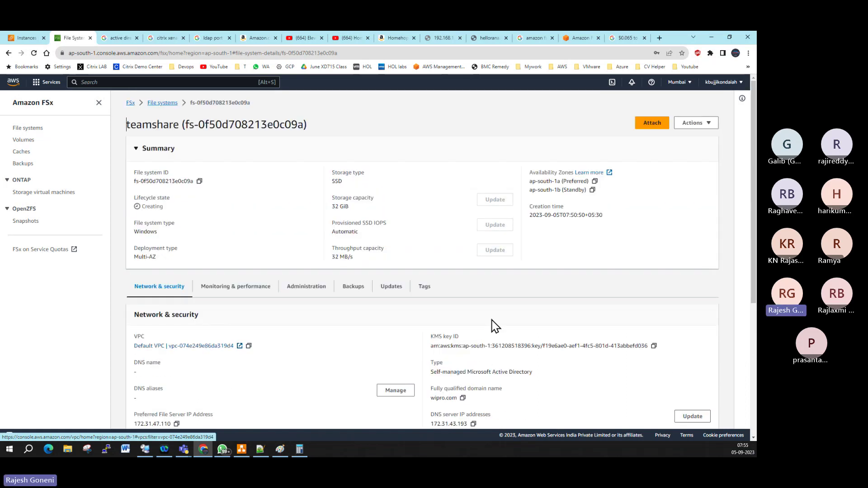
Step: Review teamshare's Actions menu and attach instructions, then close them and scroll back up
{"action": "left_click", "coordinate": [701, 125]}
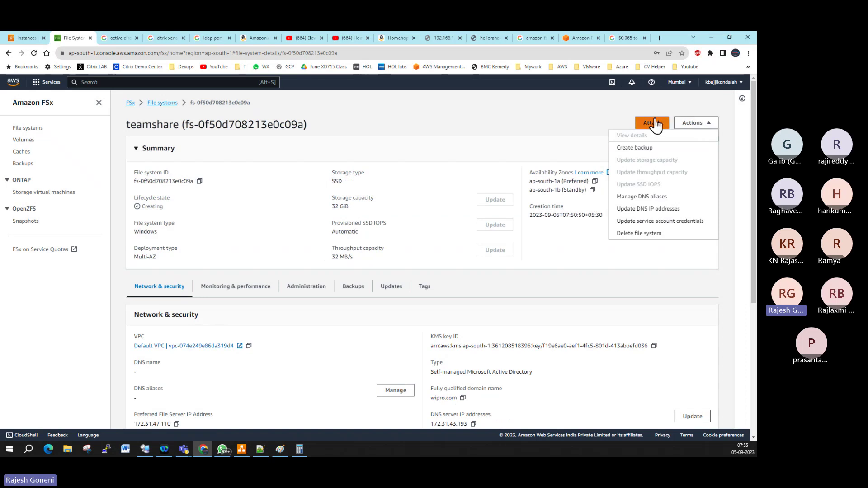
{"action": "left_click", "coordinate": [645, 127]}
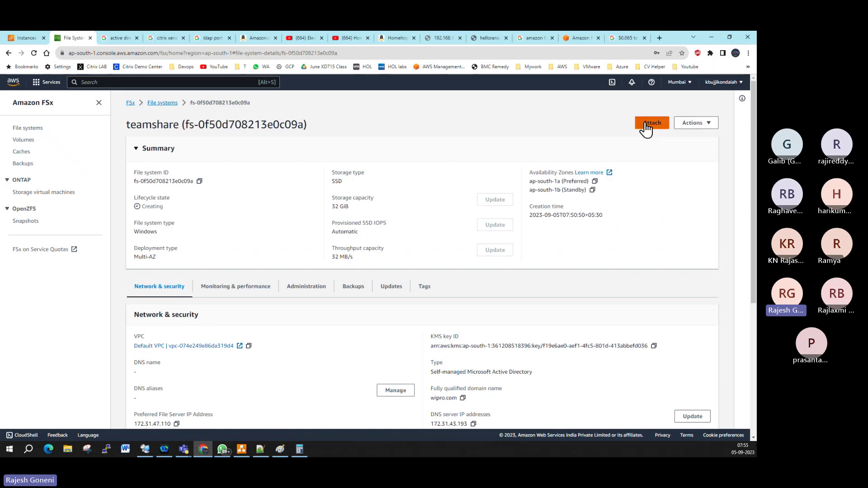
{"action": "left_click", "coordinate": [645, 127]}
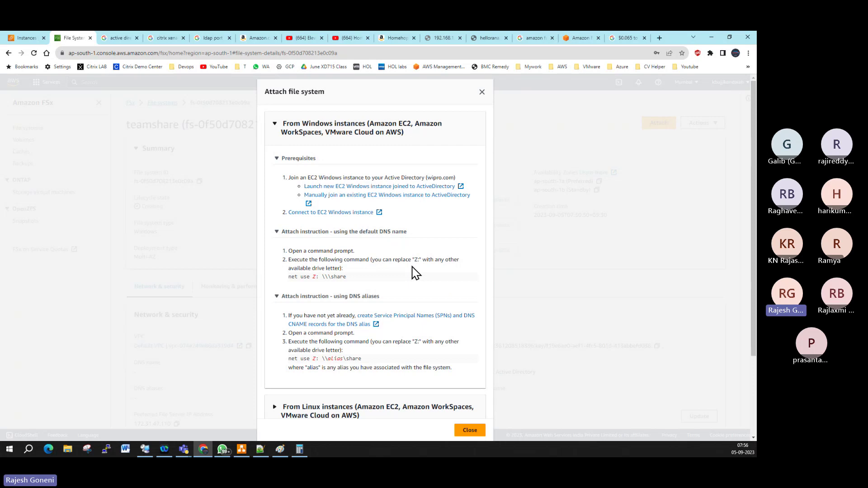
{"action": "left_click", "coordinate": [481, 94]}
{"action": "scroll", "coordinate": [421, 310], "scroll_direction": "up", "scroll_amount": 3}
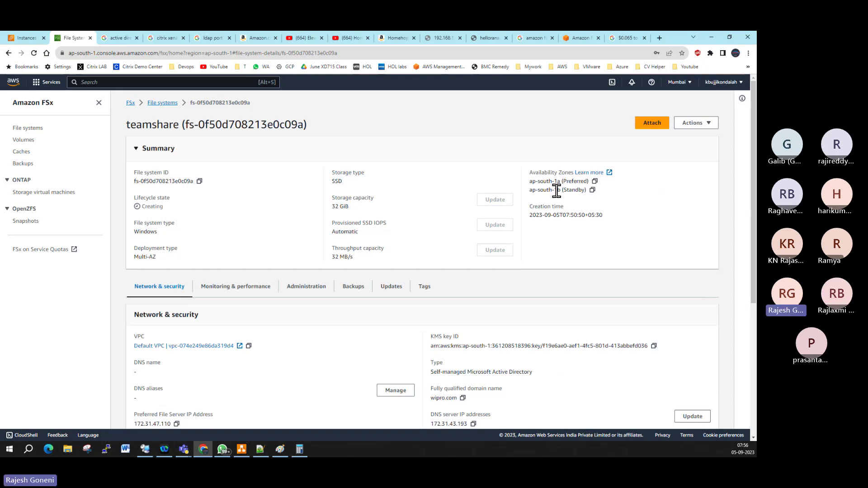
{"action": "left_click", "coordinate": [165, 103]}
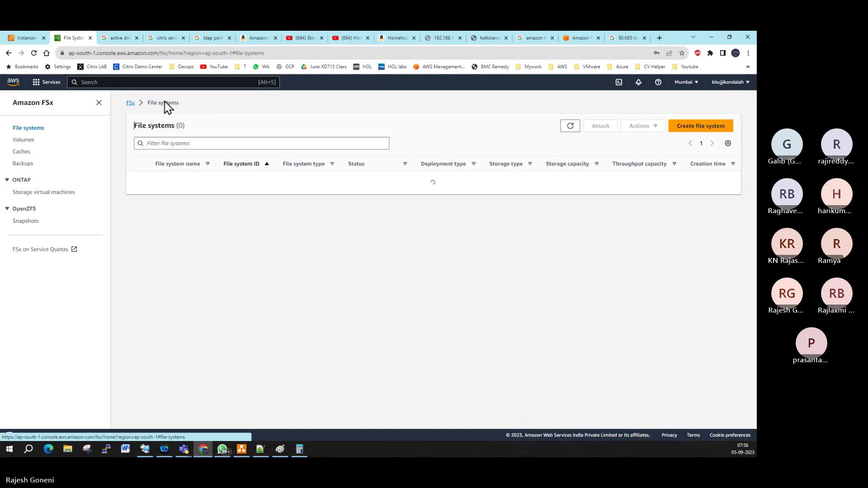
{"action": "left_click", "coordinate": [289, 53]}
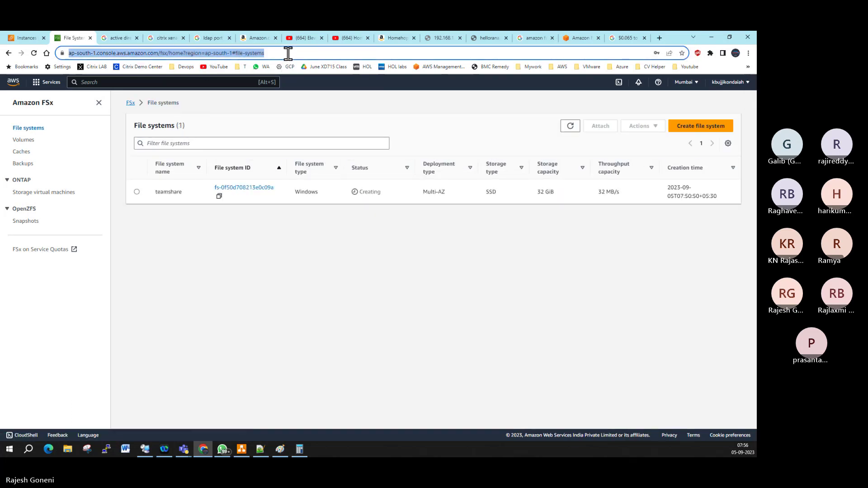
{"action": "key", "text": "Return"}
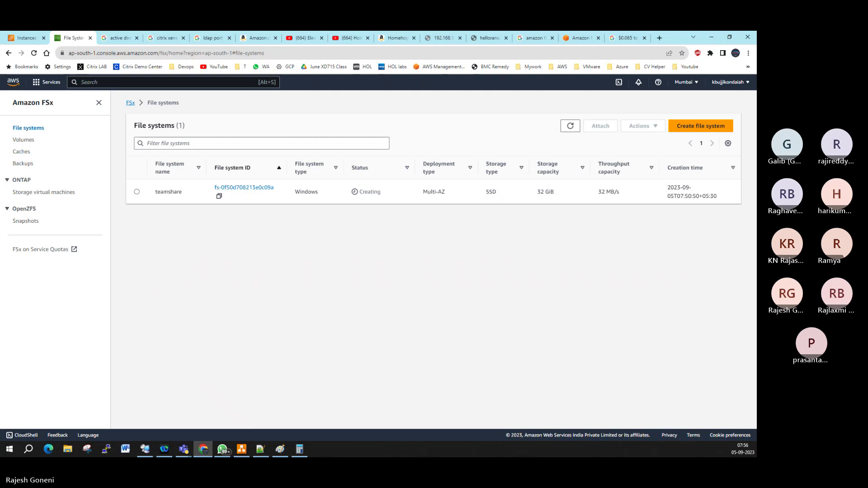
{"action": "left_click", "coordinate": [183, 449]}
{"action": "left_click", "coordinate": [570, 129]}
{"action": "left_click", "coordinate": [48, 449]}
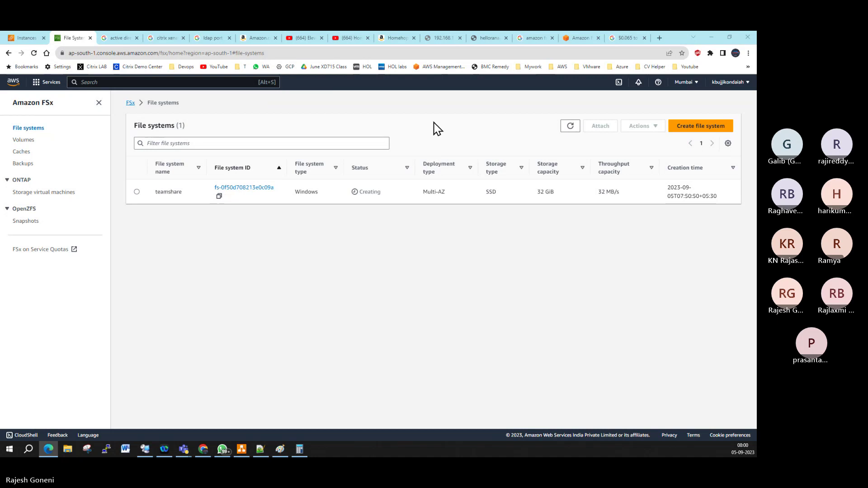
{"action": "left_click", "coordinate": [570, 126]}
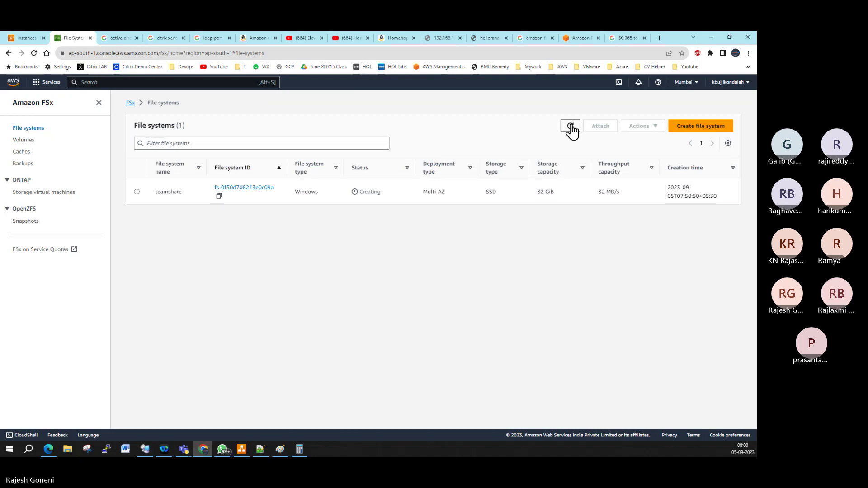
{"action": "key", "text": "alt+Tab"}
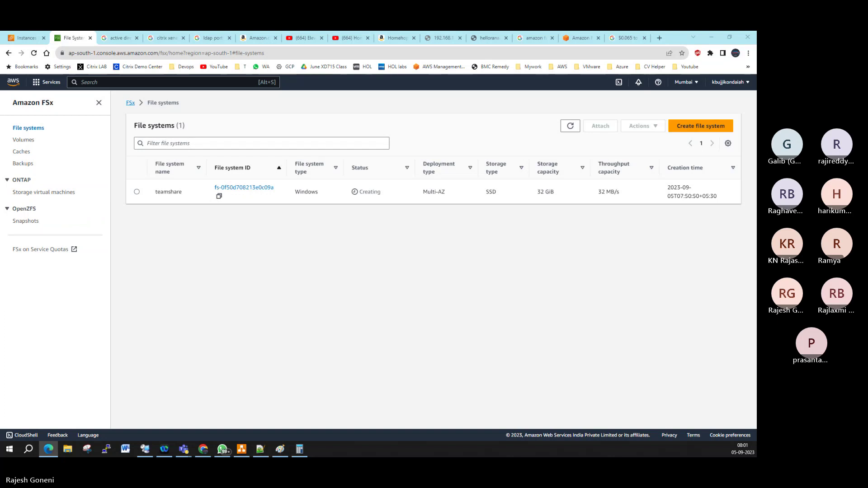
Step: Refresh and reload the file systems list to confirm teamshare is still Creating
{"action": "left_click", "coordinate": [571, 126]}
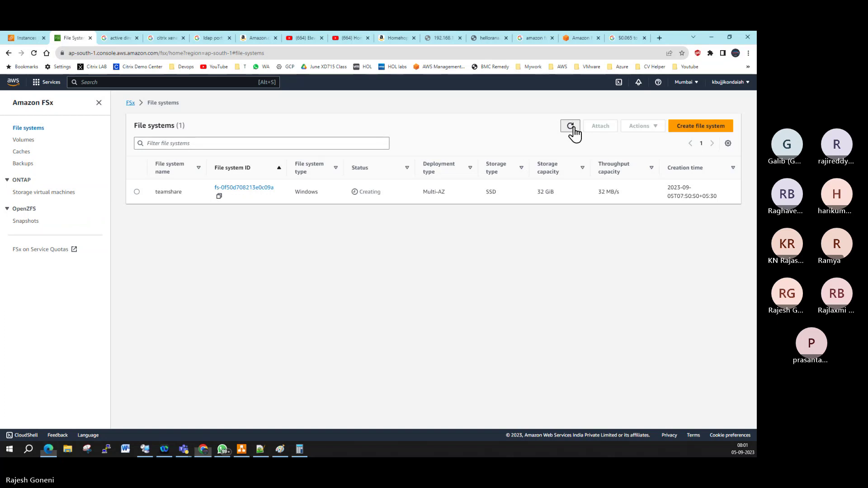
{"action": "left_click", "coordinate": [570, 126]}
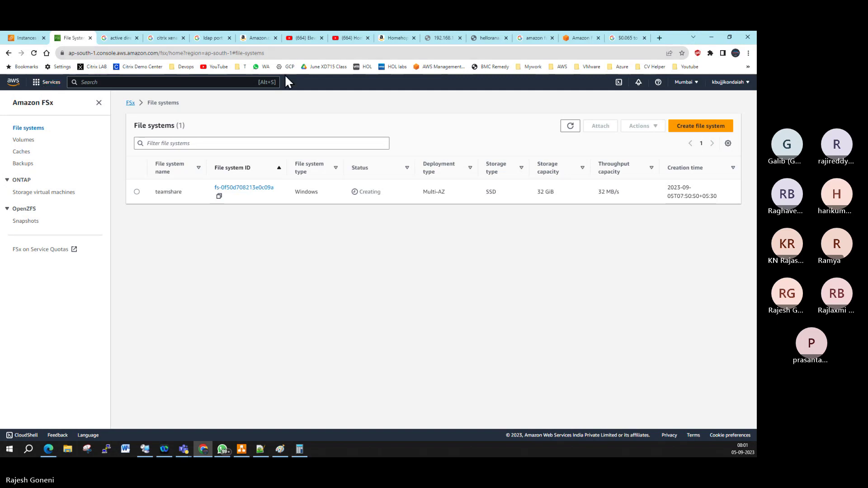
{"action": "left_click", "coordinate": [296, 53]}
{"action": "key", "text": "Return"}
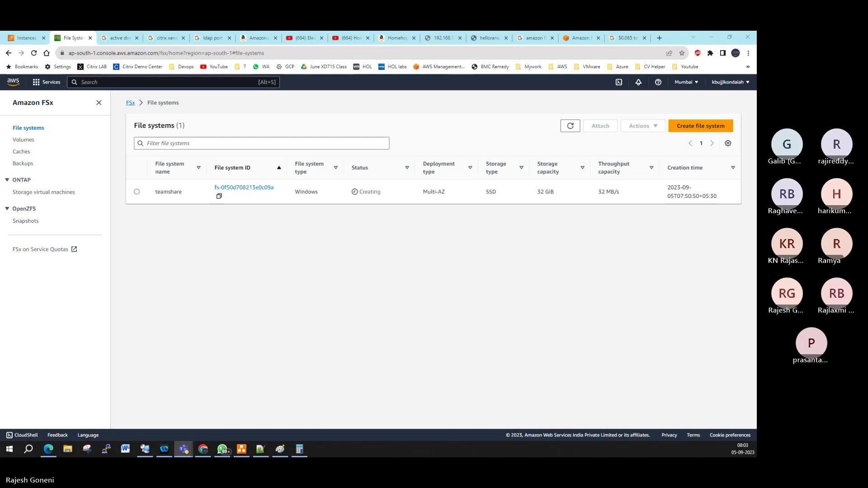
{"action": "left_click", "coordinate": [568, 130]}
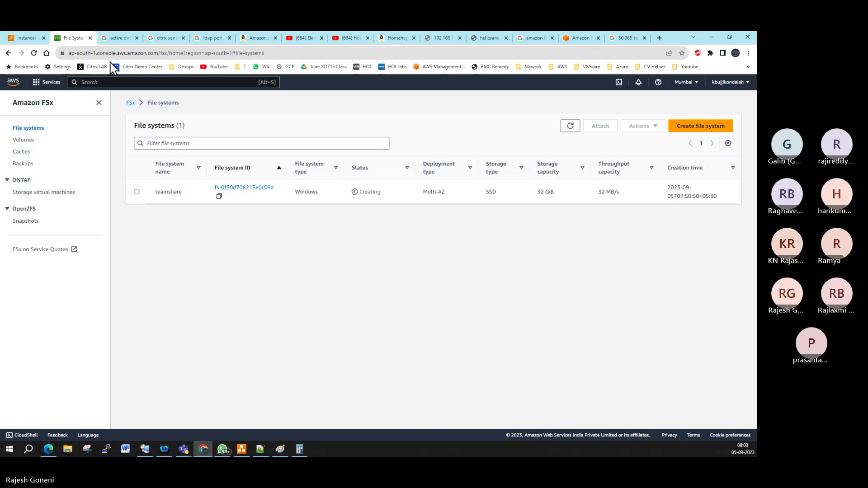
{"action": "left_click", "coordinate": [12, 82]}
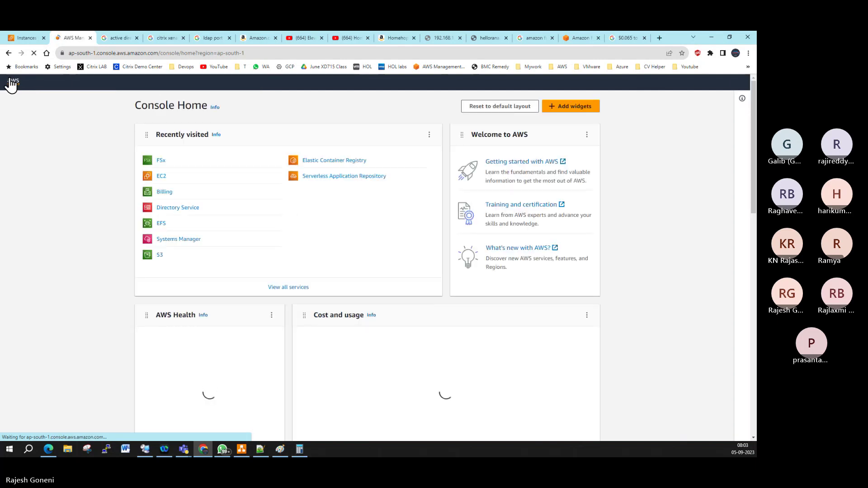
{"action": "left_click", "coordinate": [160, 162]}
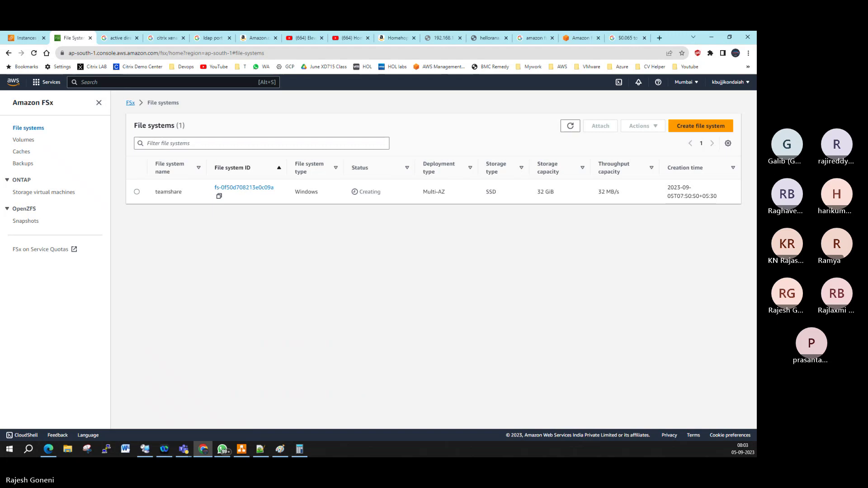
{"action": "left_click", "coordinate": [48, 449]}
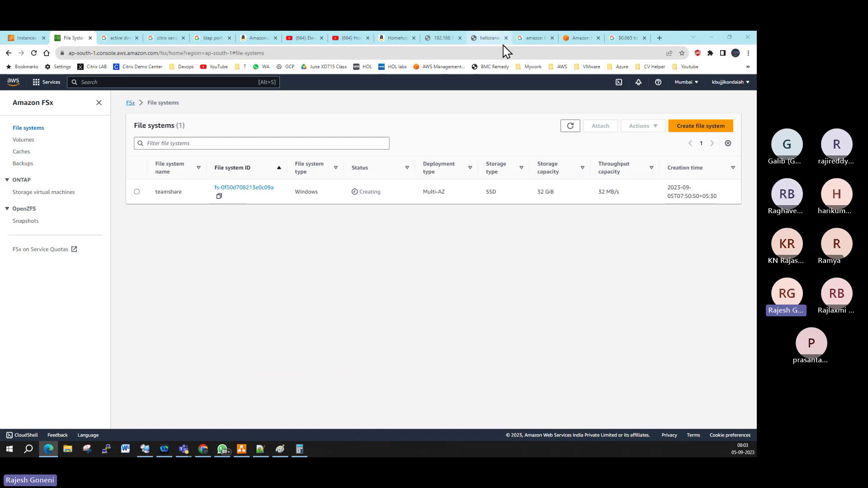
Step: Search Google in a new tab for 'wifi router with USB port'
{"action": "left_click", "coordinate": [658, 38]}
{"action": "left_click", "coordinate": [658, 38]}
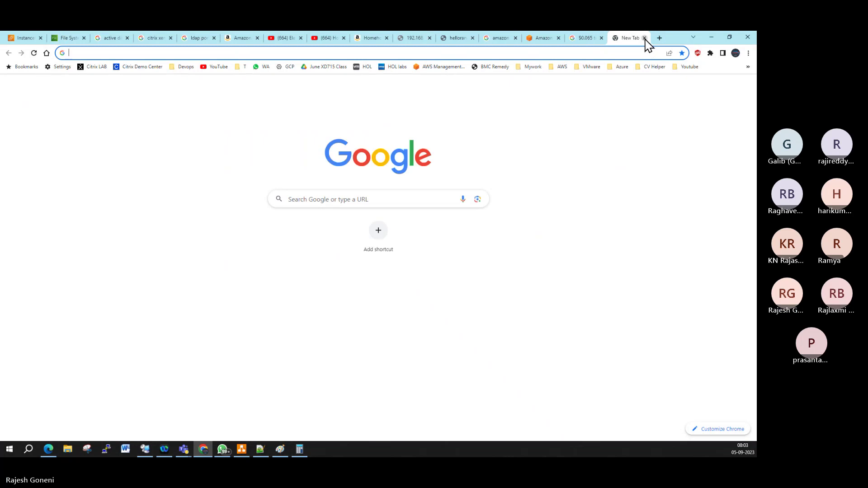
{"action": "type", "text": "wifi "}
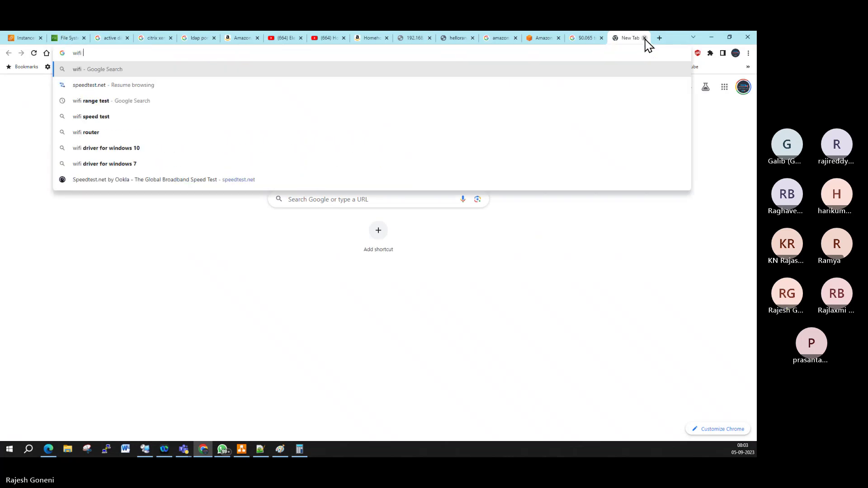
{"action": "type", "text": "router with "}
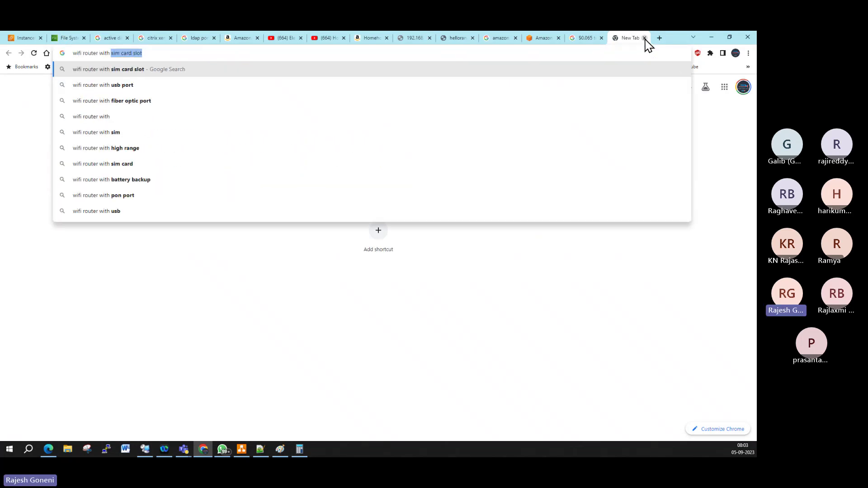
{"action": "type", "text": "USB port"}
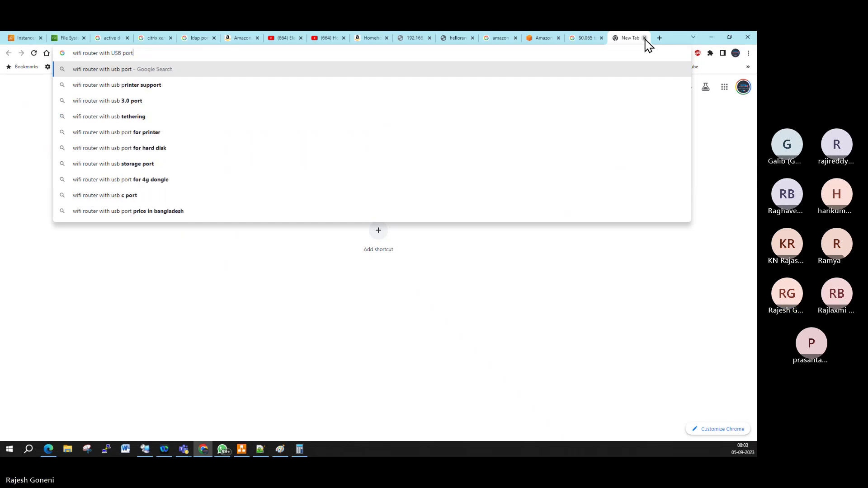
{"action": "key", "text": "Return"}
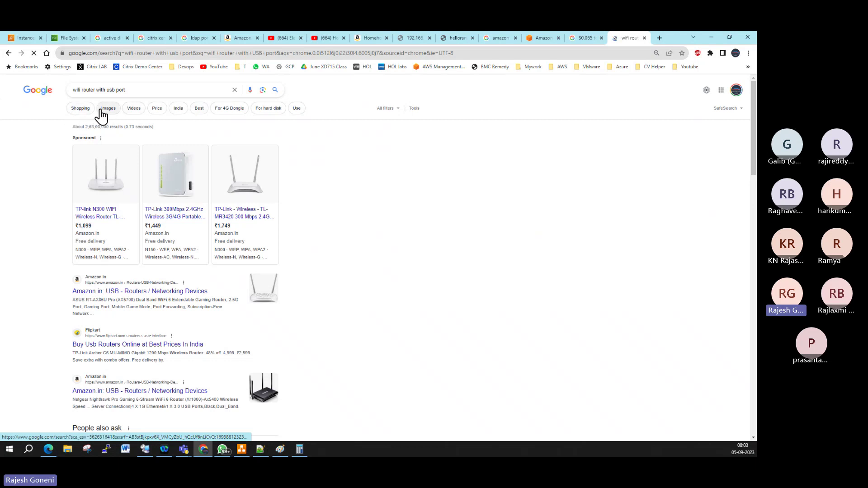
Step: Browse image results, previewing routers' rear ports and one with an attached drive
{"action": "left_click", "coordinate": [107, 108]}
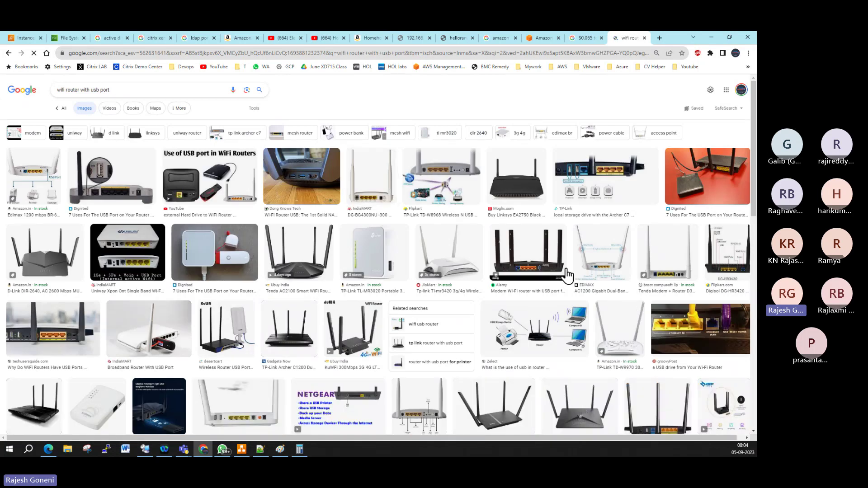
{"action": "left_click", "coordinate": [548, 269]}
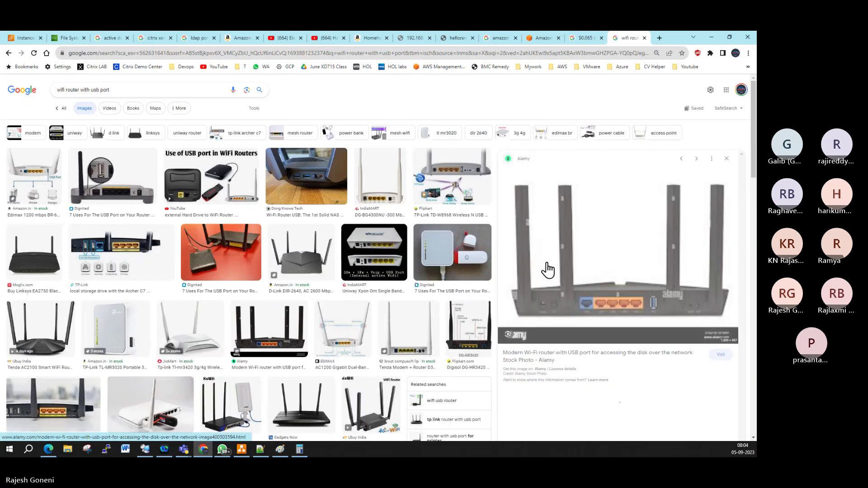
{"action": "scroll", "coordinate": [548, 270], "scroll_direction": "down", "scroll_amount": 1}
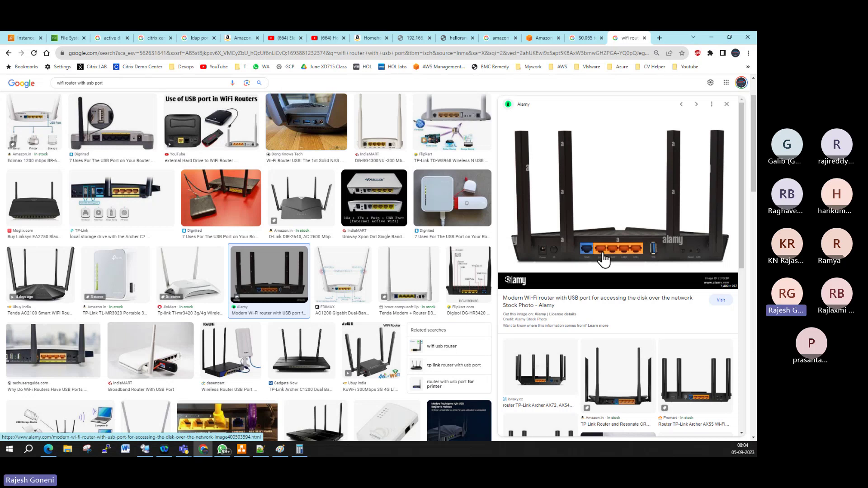
{"action": "left_click", "coordinate": [237, 202]}
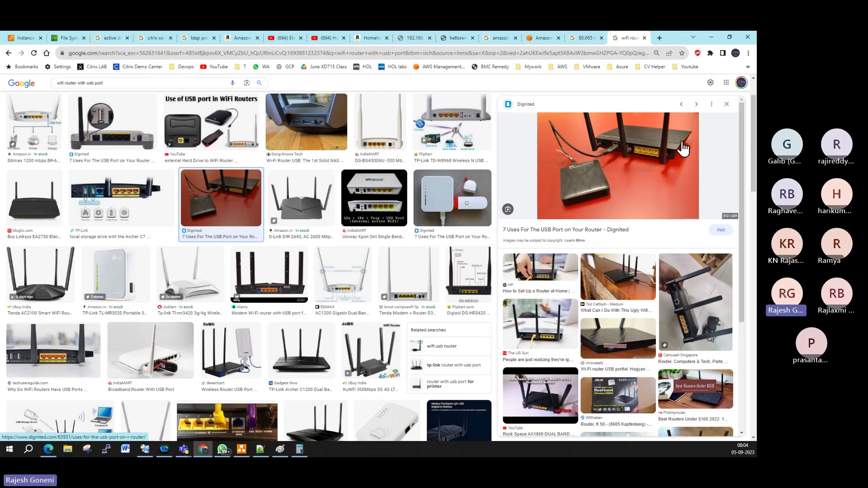
{"action": "left_click", "coordinate": [659, 38]}
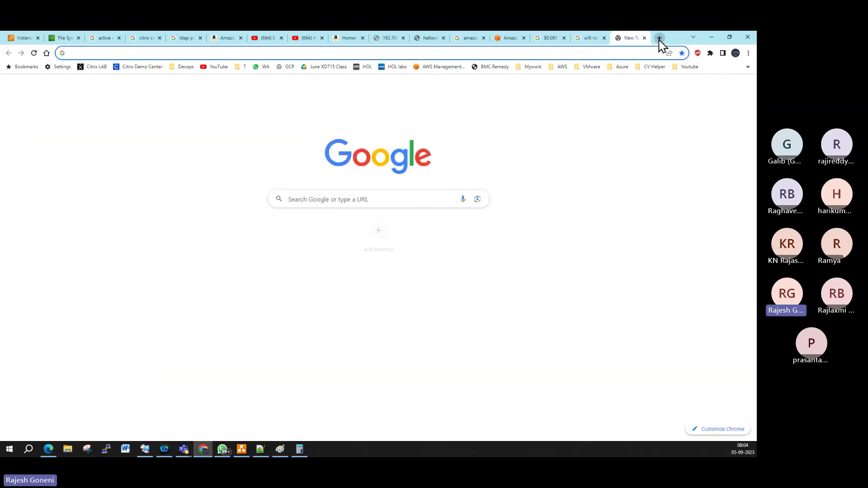
Step: Go to 192.168.1.1 and log in to the router as admin with its password
{"action": "type", "text": "192"}
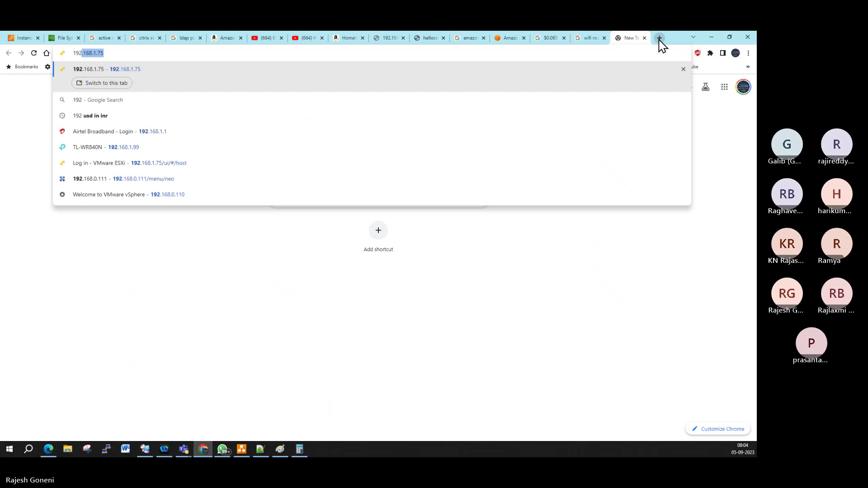
{"action": "type", "text": ".168.1.1"}
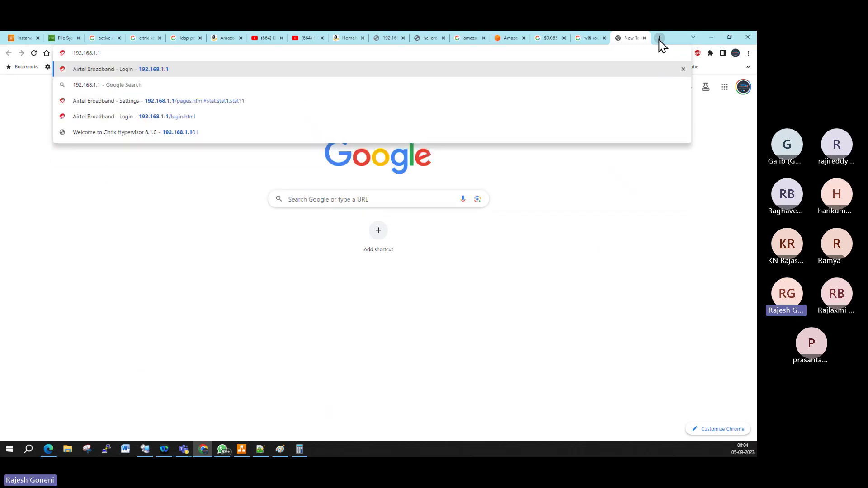
{"action": "key", "text": "Return"}
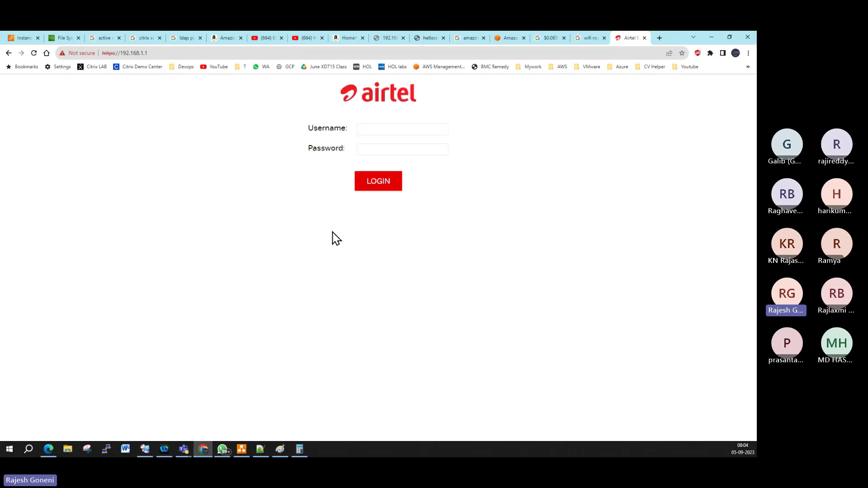
{"action": "left_click", "coordinate": [394, 128]}
{"action": "type", "text": "admin"}
{"action": "key", "text": "Tab"}
{"action": "type", "text": "•••"}
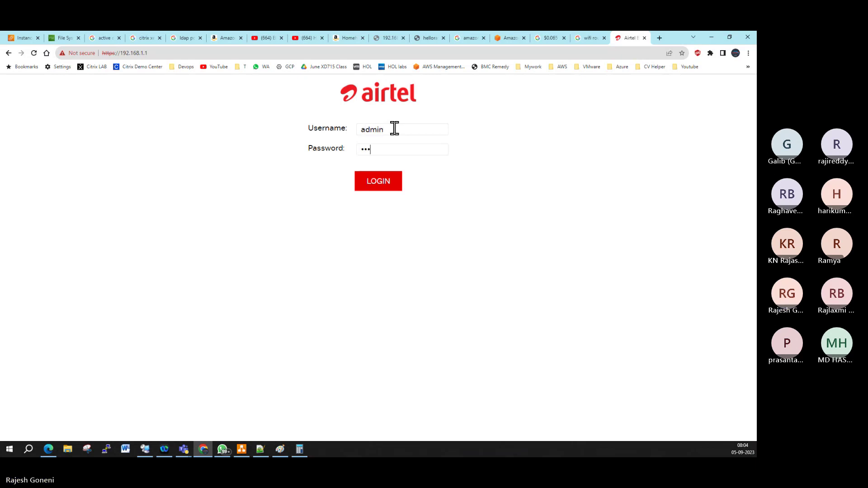
{"action": "type", "text": "••"}
{"action": "key", "text": "Return"}
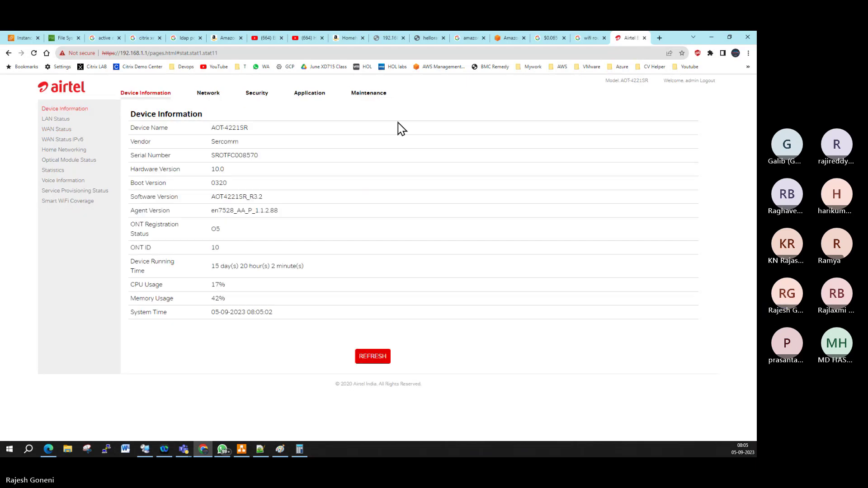
Step: Browse the Network, Security and Application sections, ending on the USB Storage page
{"action": "left_click", "coordinate": [207, 92]}
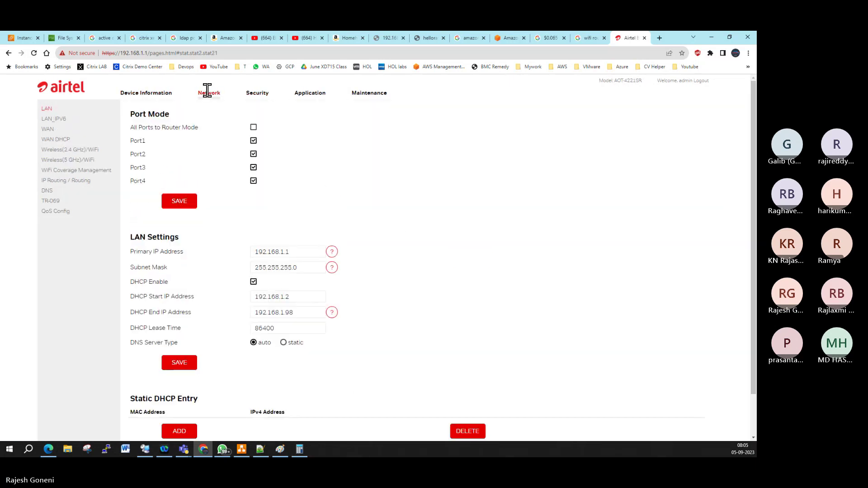
{"action": "scroll", "coordinate": [283, 239], "scroll_direction": "down", "scroll_amount": 2}
{"action": "scroll", "coordinate": [280, 224], "scroll_direction": "up", "scroll_amount": 1}
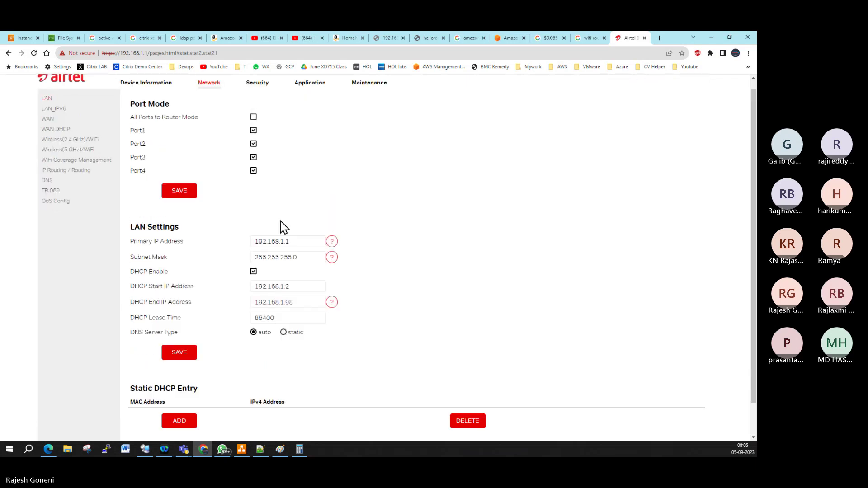
{"action": "scroll", "coordinate": [284, 226], "scroll_direction": "up", "scroll_amount": 1}
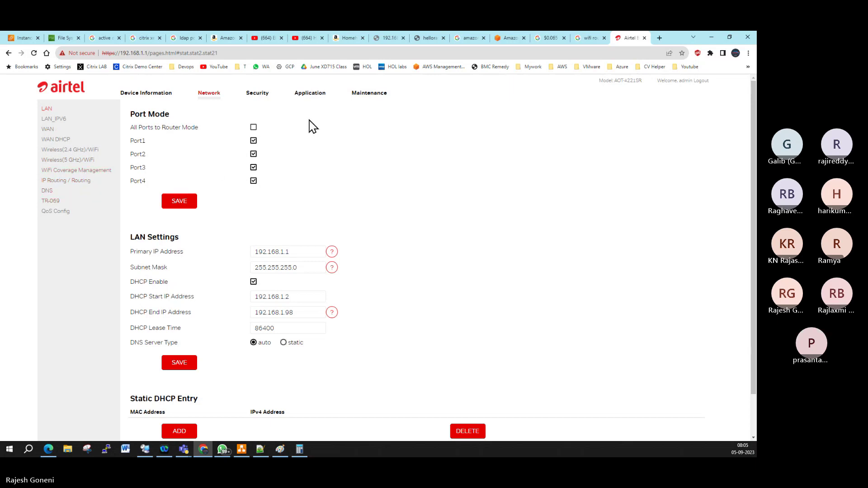
{"action": "left_click", "coordinate": [264, 95]}
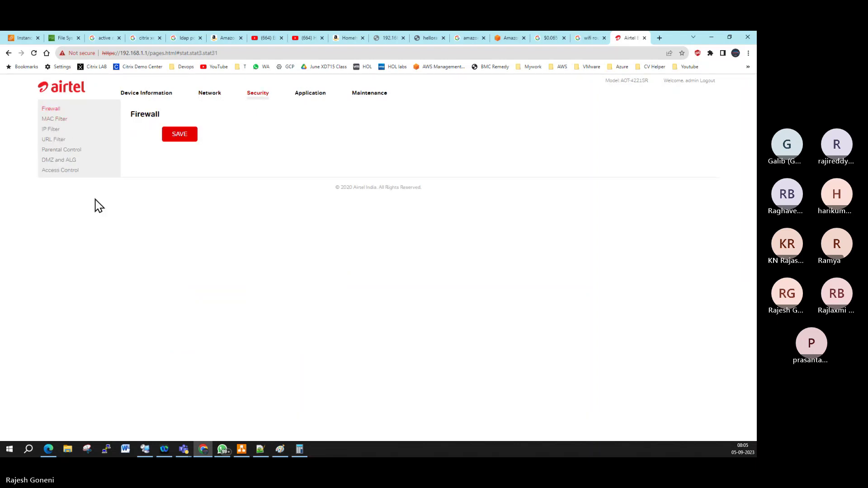
{"action": "left_click", "coordinate": [304, 95]}
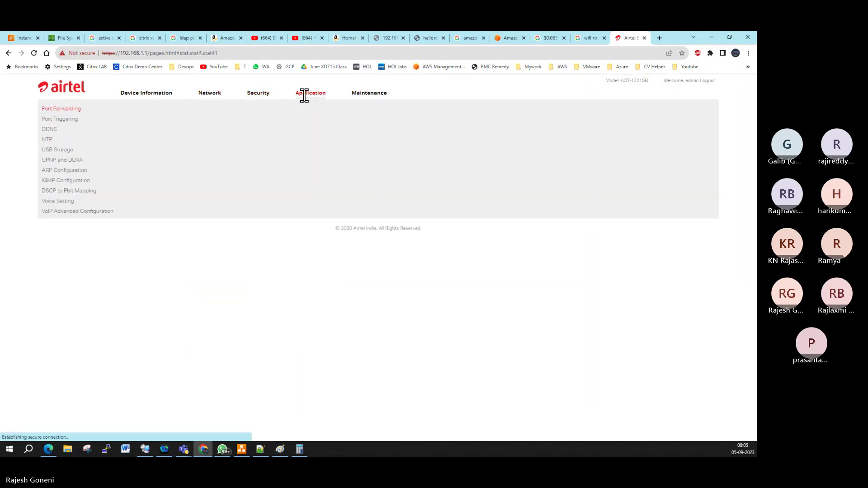
{"action": "left_click", "coordinate": [58, 149]}
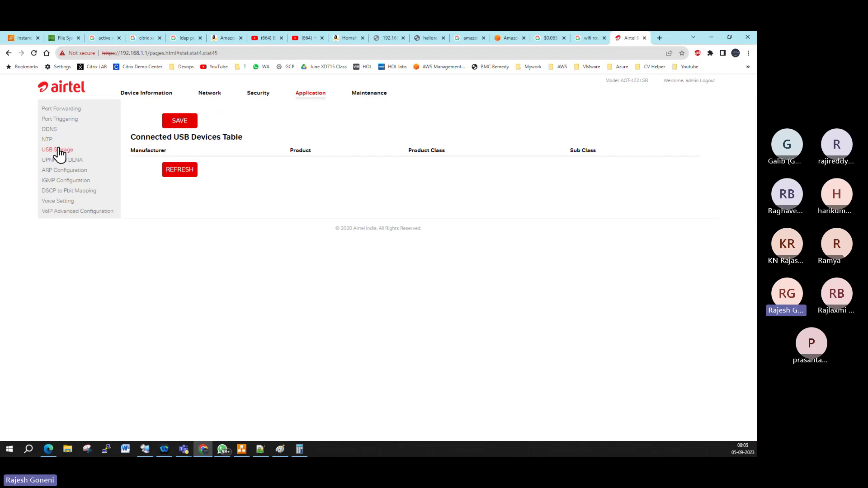
Step: Enable the FTP Server, refreshing the Connected USB Devices Table before and after
{"action": "left_click", "coordinate": [181, 173]}
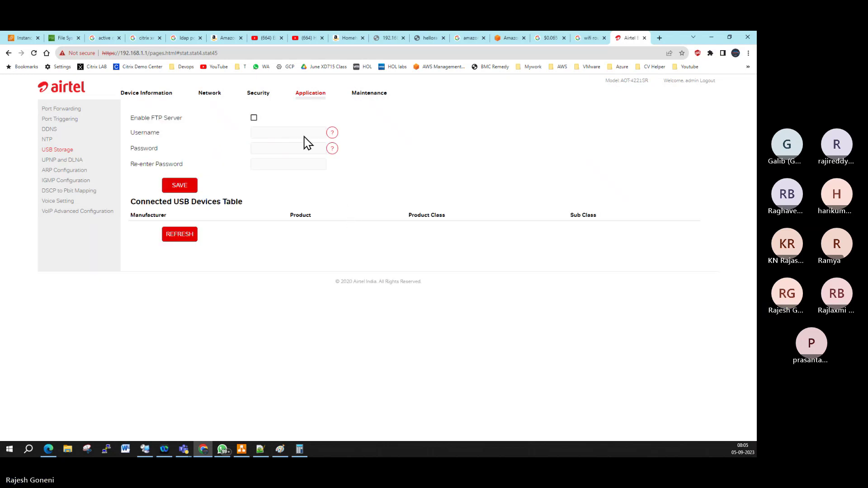
{"action": "left_click", "coordinate": [253, 120]}
{"action": "left_click", "coordinate": [182, 236]}
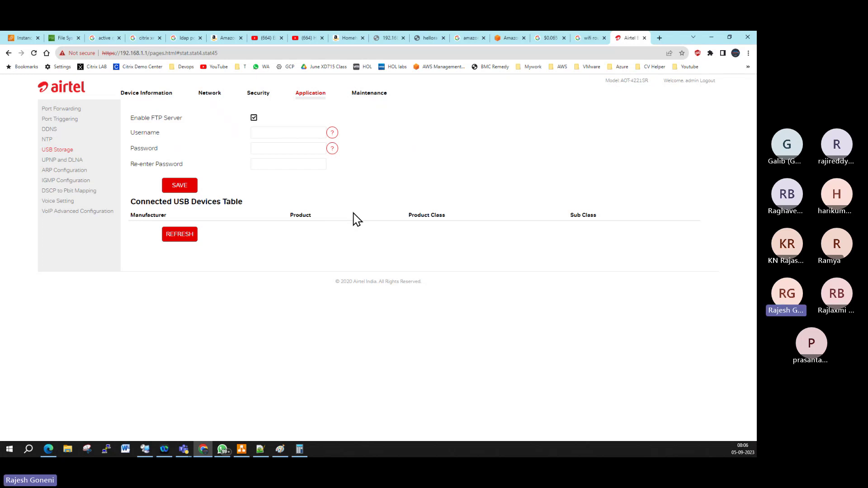
Step: On the DDNS page, select WAN connection 4_INTERNET_R, enable DDNS and view the ISP list
{"action": "left_click", "coordinate": [50, 130]}
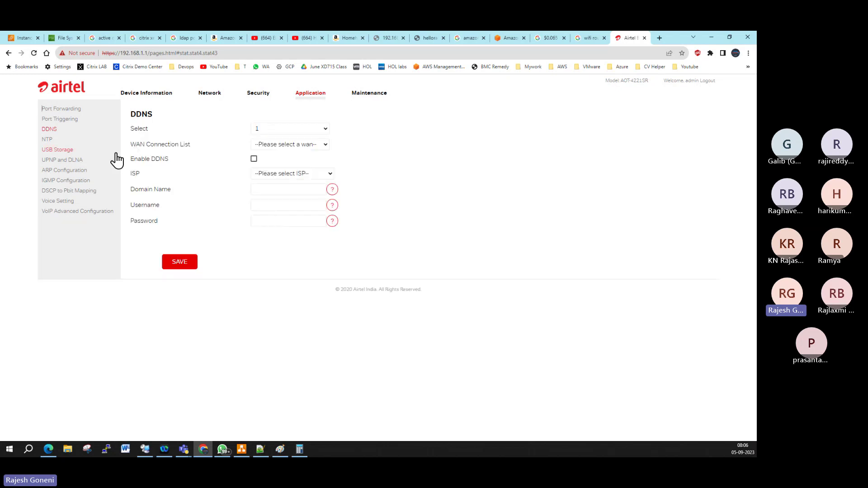
{"action": "left_click", "coordinate": [313, 143]}
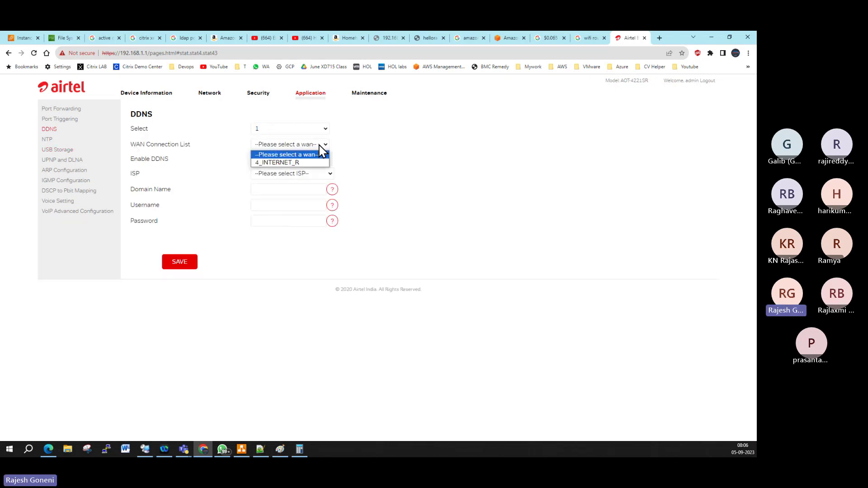
{"action": "left_click", "coordinate": [306, 161]}
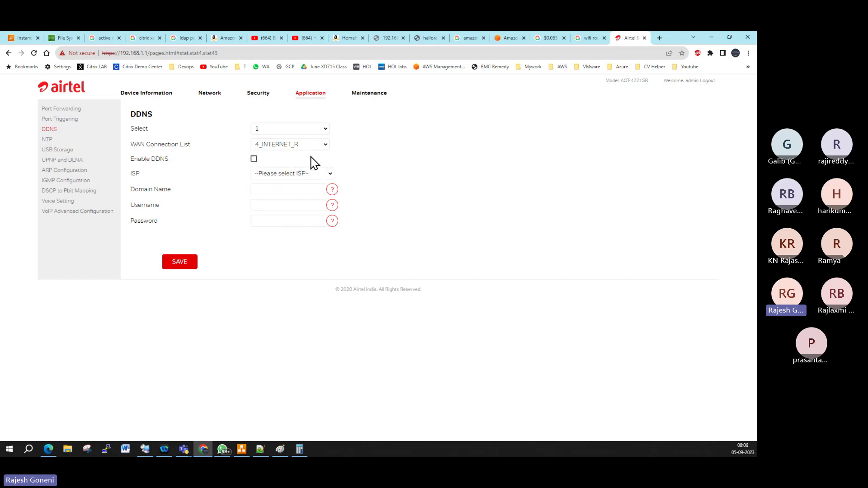
{"action": "left_click", "coordinate": [254, 159]}
{"action": "left_click", "coordinate": [322, 175]}
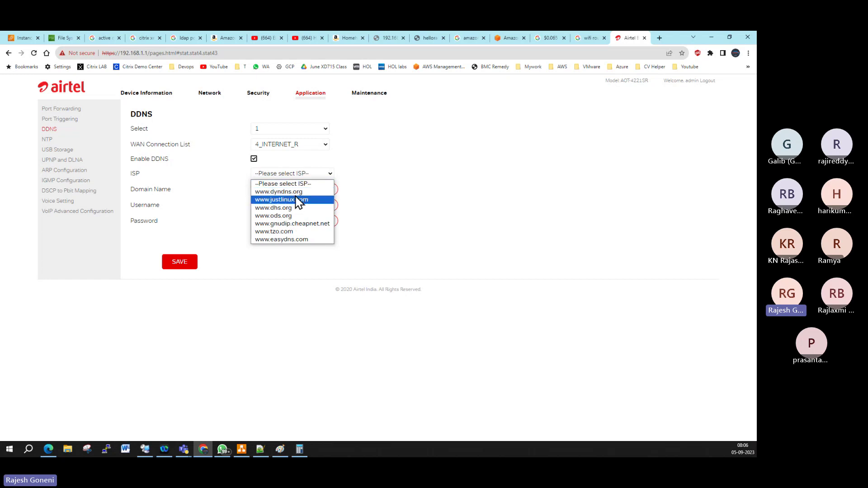
{"action": "left_click", "coordinate": [660, 39]}
Step: Search for 'dyndns' from a new browser tab
{"action": "left_click", "coordinate": [660, 38]}
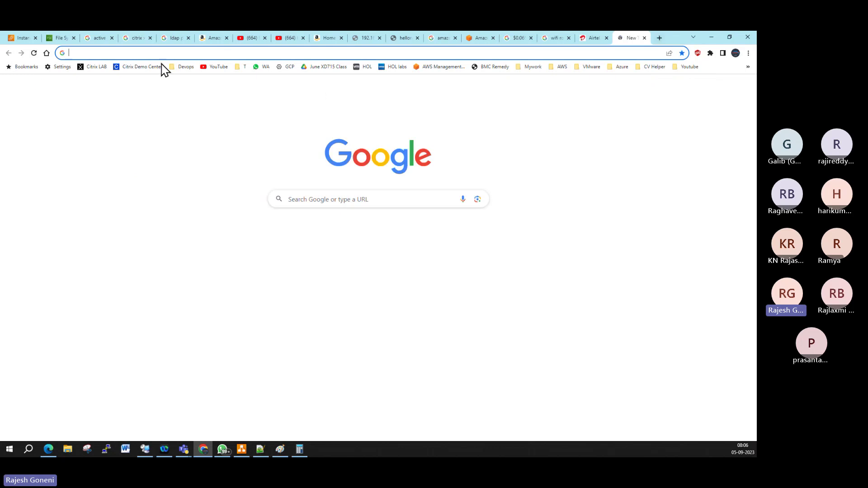
{"action": "type", "text": "dyndns"}
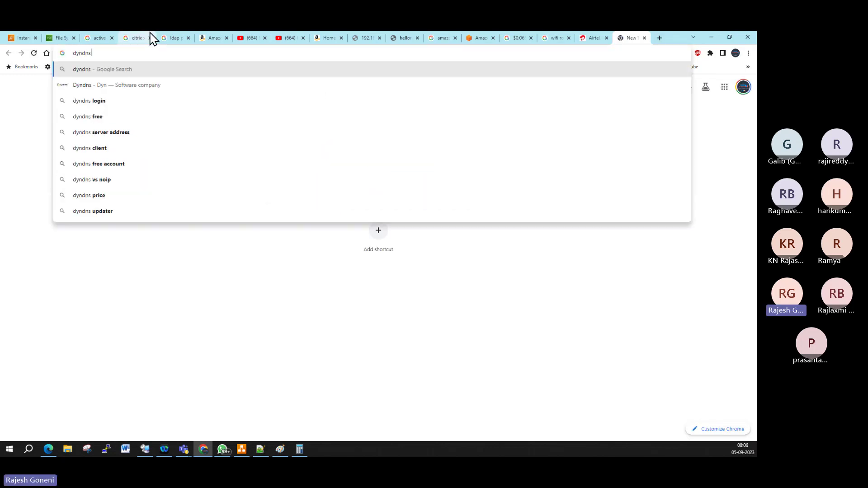
{"action": "key", "text": "Return"}
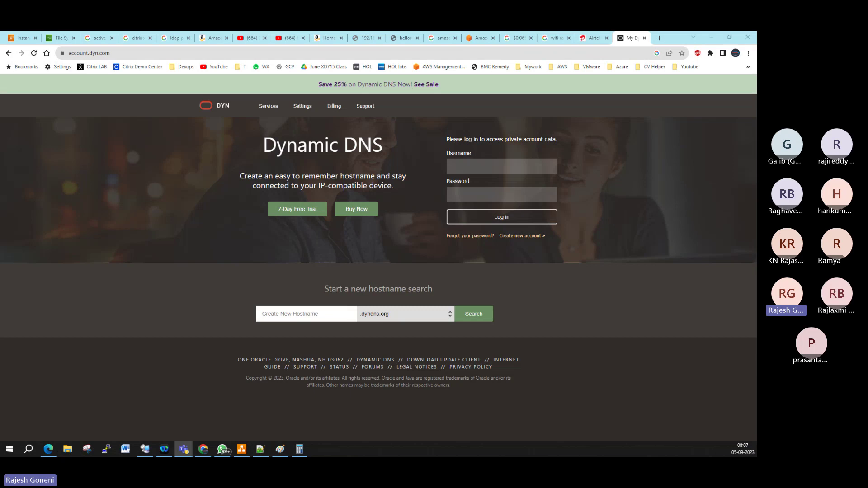
Step: Search Dyn for a new .dyndns.org hostname and check its price options ($55.00 per year)
{"action": "left_click", "coordinate": [517, 391]}
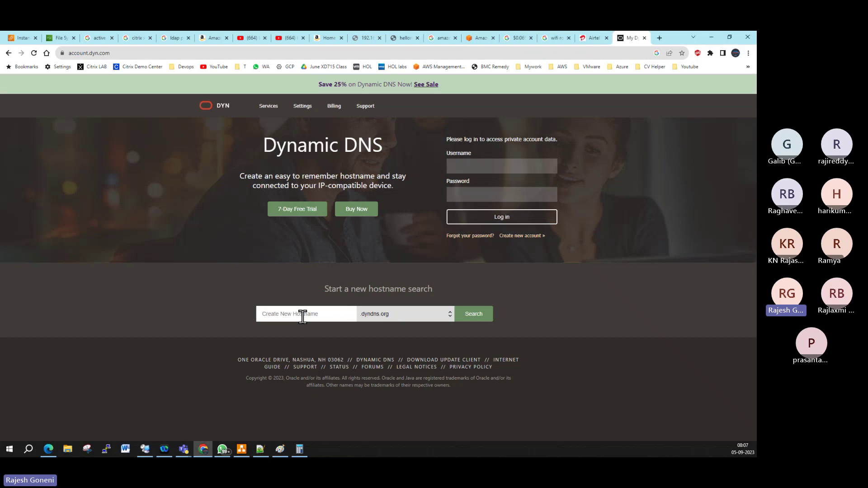
{"action": "left_click", "coordinate": [302, 316]}
{"action": "type", "text": "ramya"}
{"action": "left_click", "coordinate": [487, 315]}
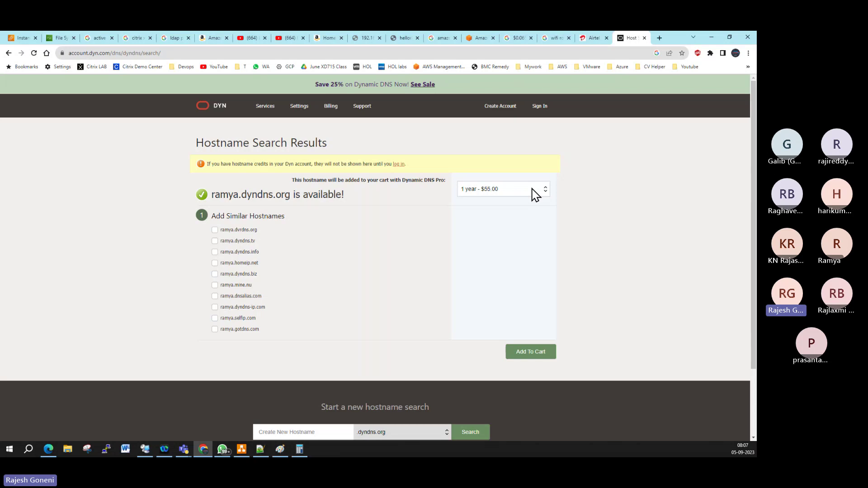
{"action": "left_click", "coordinate": [535, 194]}
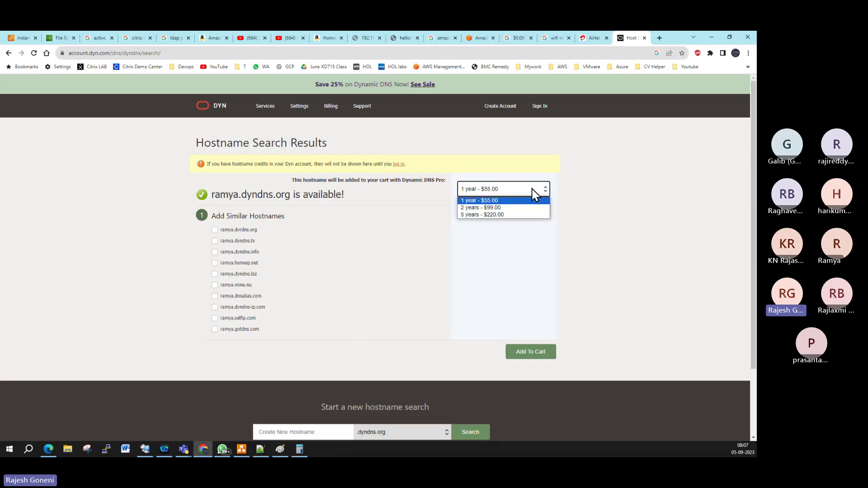
{"action": "left_click", "coordinate": [340, 232]}
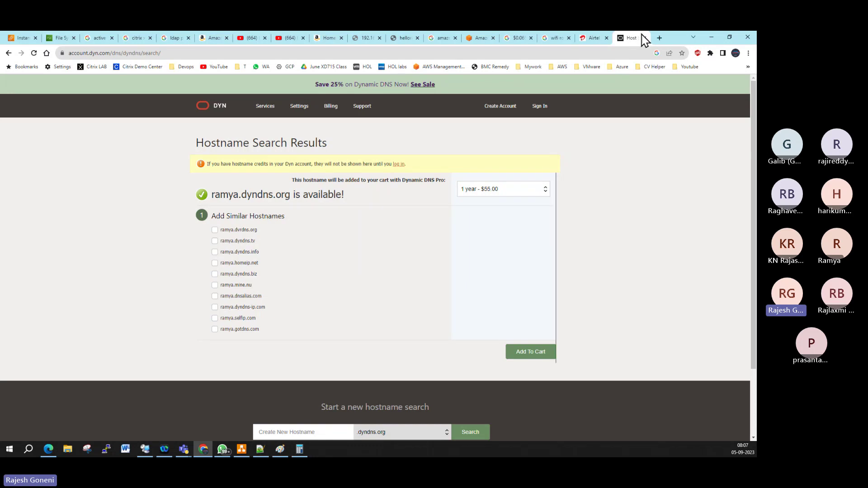
{"action": "left_click", "coordinate": [659, 39]}
Step: Convert 55 USD to INR (4,551.49), then select the available hostname on Dyn's results
{"action": "type", "text": "5"}
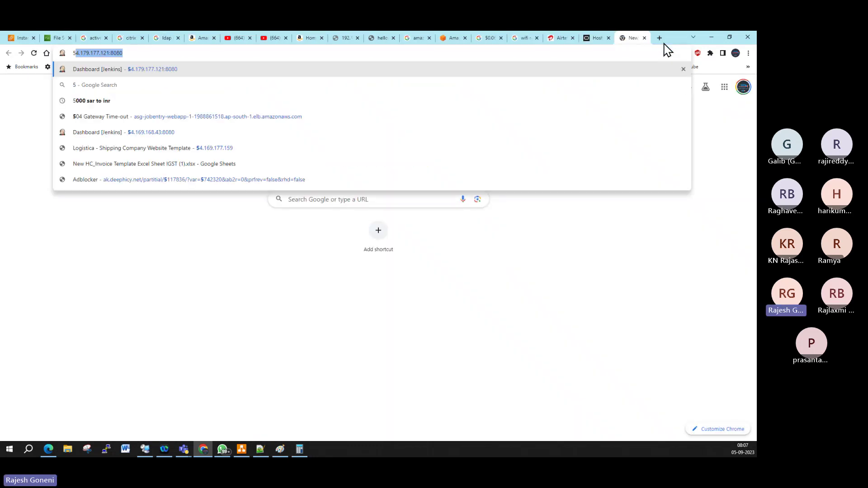
{"action": "type", "text": "5 usd in"}
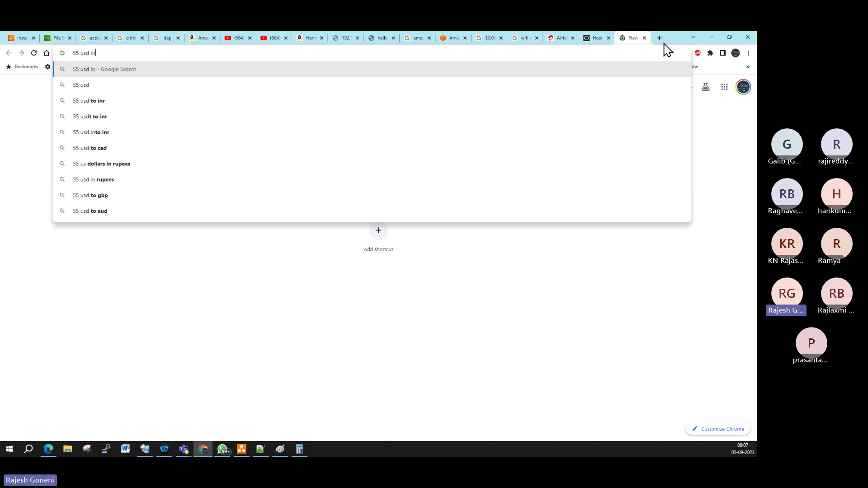
{"action": "type", "text": " indr"}
{"action": "key", "text": "Return"}
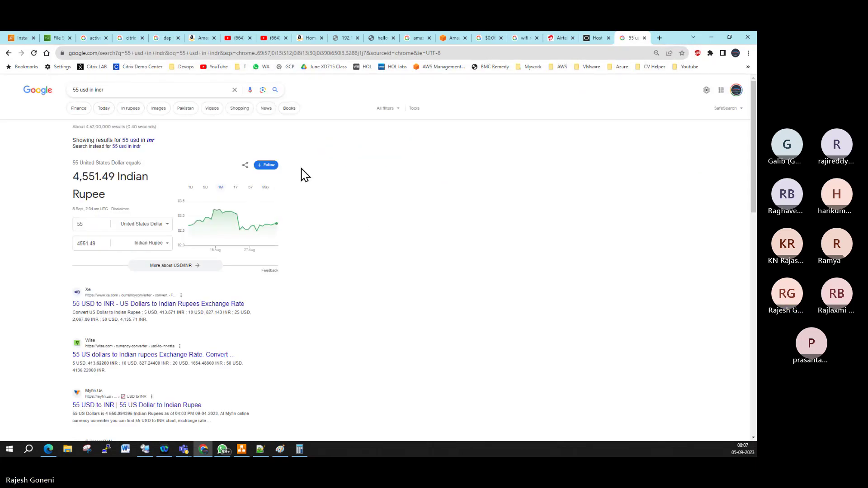
{"action": "left_click", "coordinate": [596, 39]}
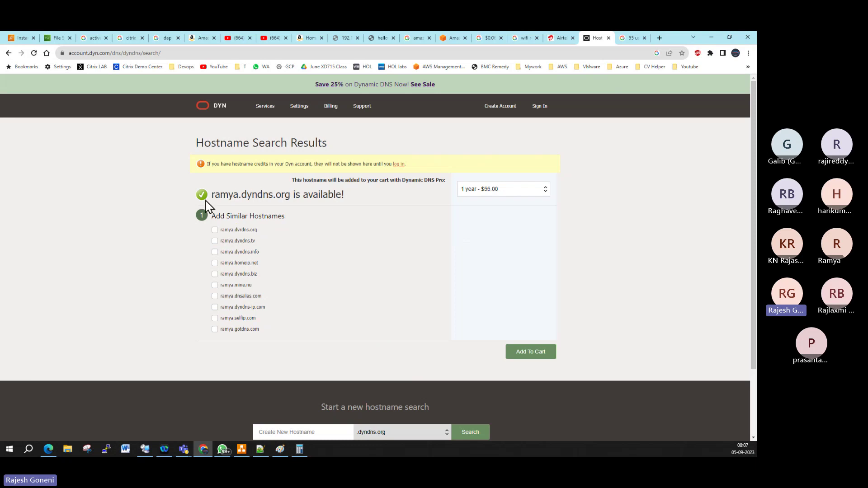
{"action": "left_click_drag", "start_coordinate": [212, 194], "coordinate": [290, 195]}
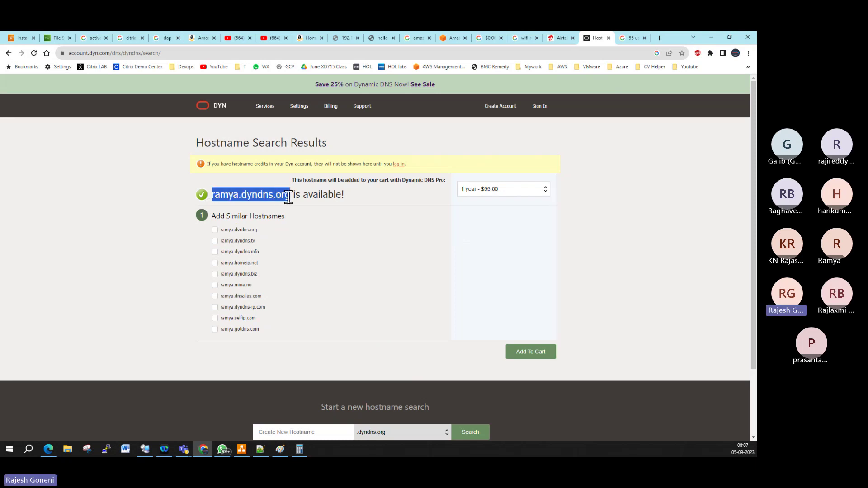
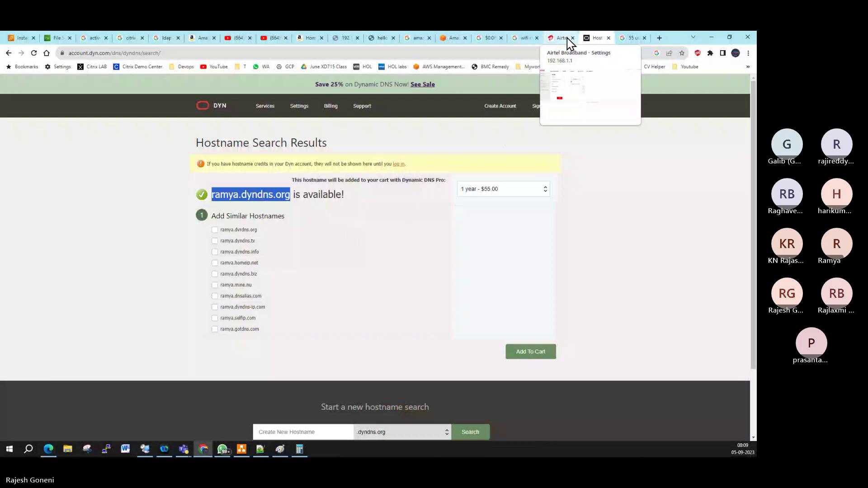
Step: Replace the earlier Google query with 'Free DDNS services' and run the search
{"action": "left_click", "coordinate": [629, 45]}
{"action": "triple_click", "coordinate": [68, 91]}
{"action": "key", "text": "BackSpace"}
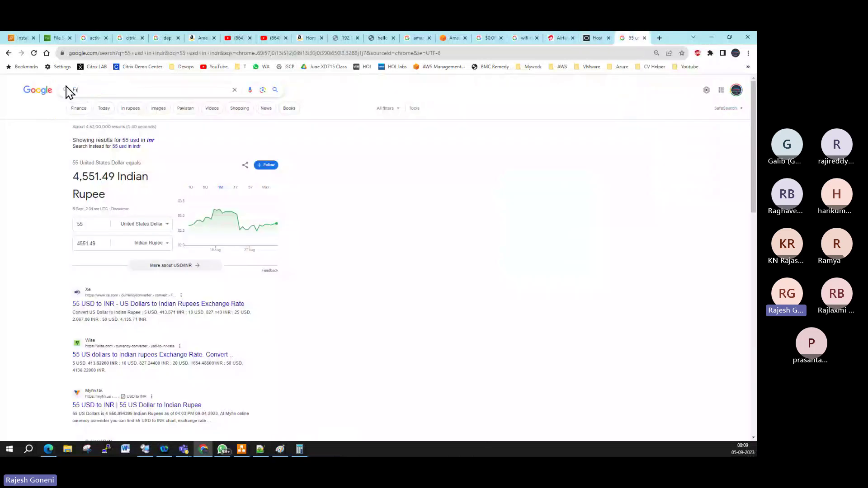
{"action": "type", "text": "Free DDN"}
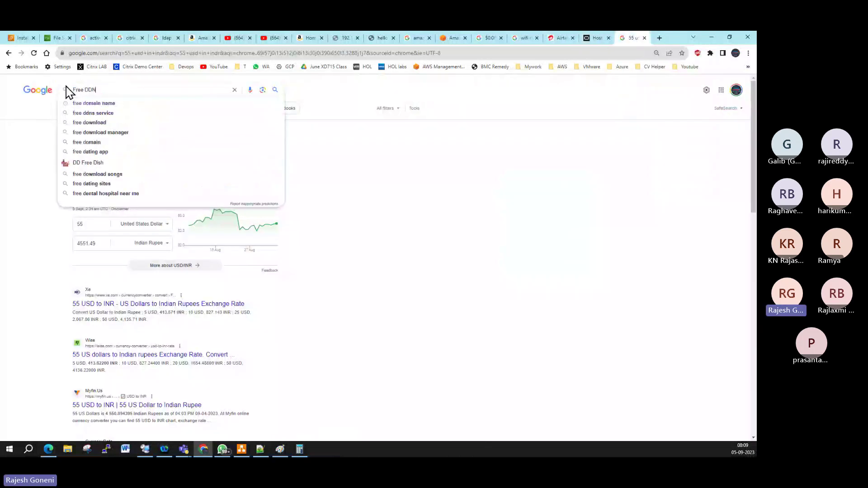
{"action": "type", "text": "S servic"}
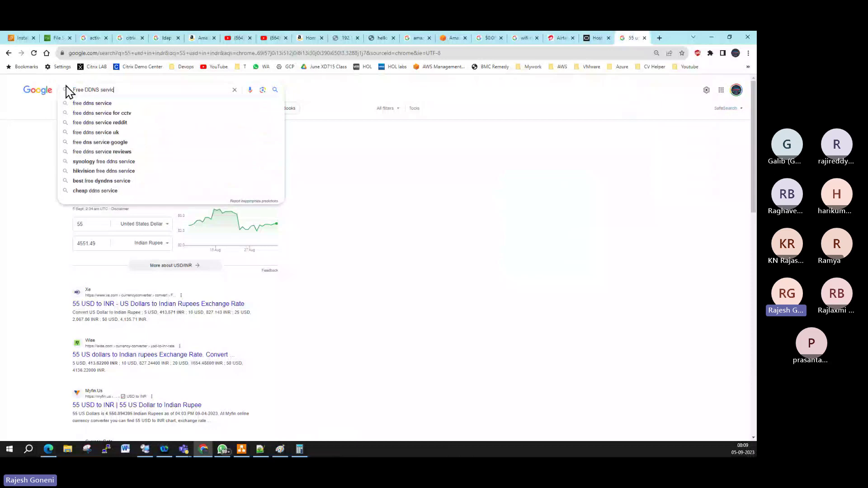
{"action": "type", "text": "e"}
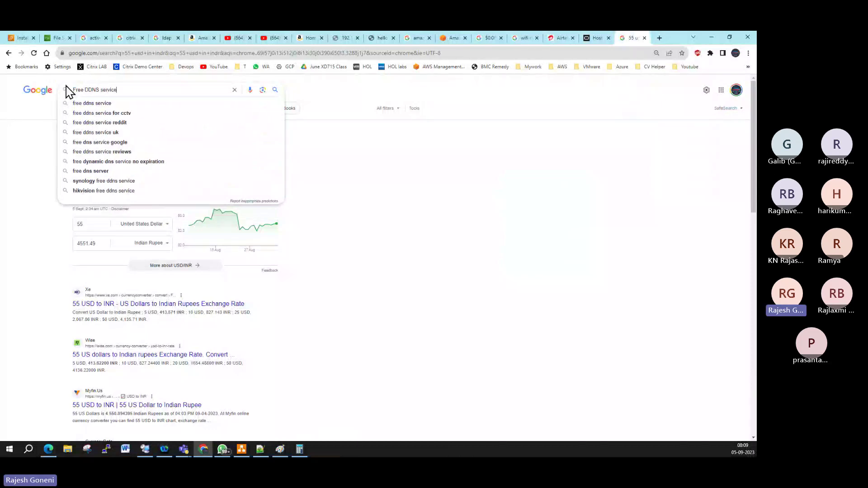
{"action": "type", "text": "s"}
{"action": "key", "text": "Return"}
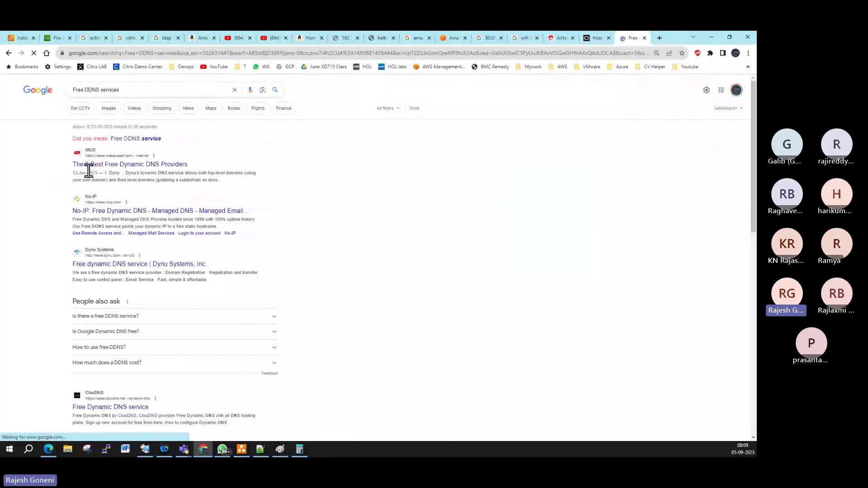
Step: Open the MakeUseOf free dynamic DNS providers article and the No-IP site in new tabs, browsing both
{"action": "right_click", "coordinate": [134, 165]}
{"action": "left_click", "coordinate": [170, 171]}
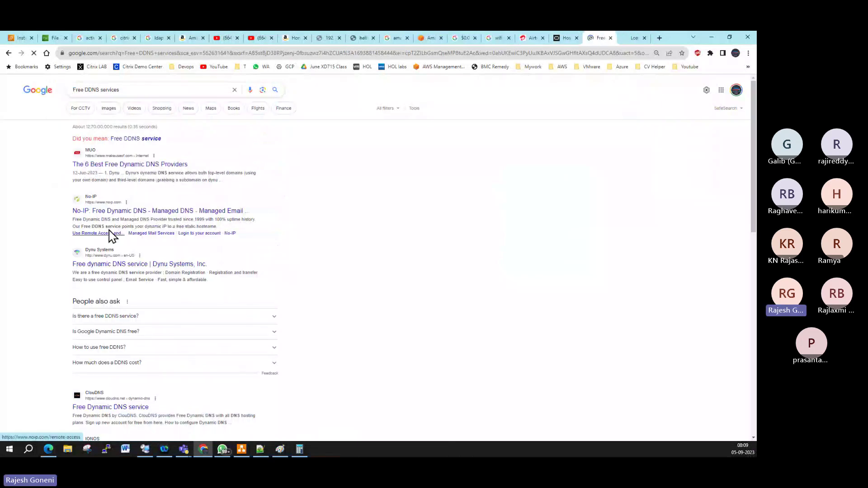
{"action": "right_click", "coordinate": [166, 211]}
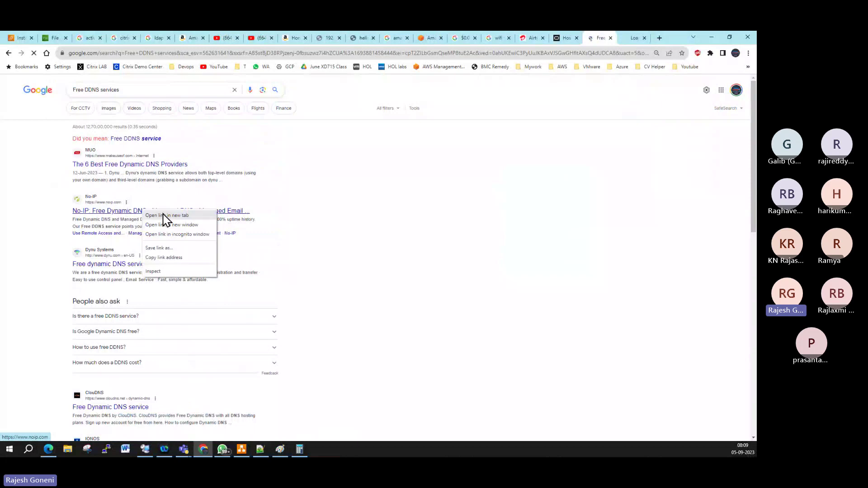
{"action": "left_click", "coordinate": [179, 217]}
{"action": "left_click", "coordinate": [603, 38]}
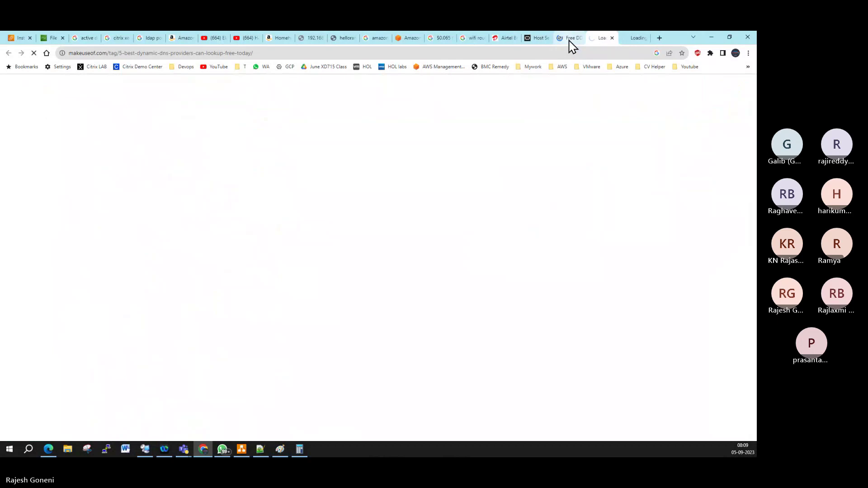
{"action": "left_click", "coordinate": [635, 39]}
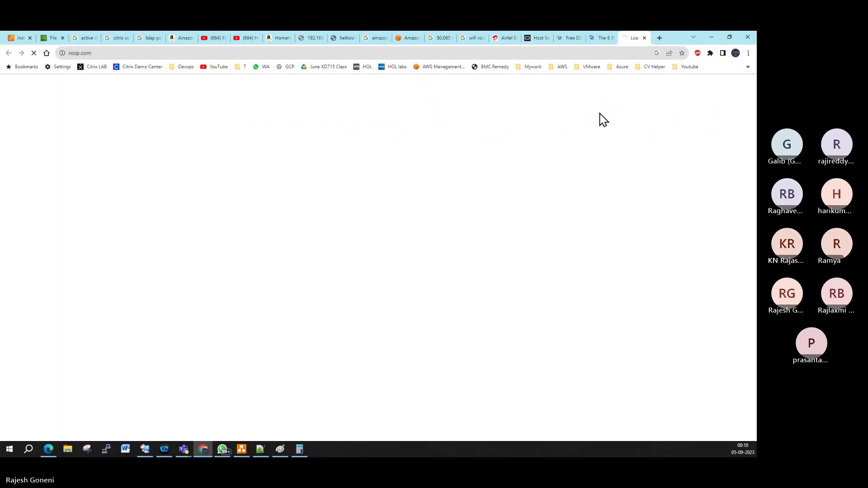
{"action": "left_click", "coordinate": [601, 40]}
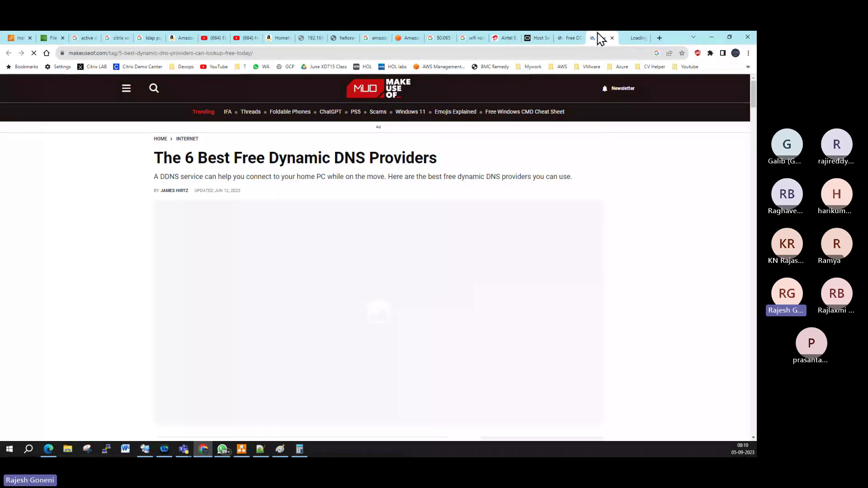
Step: Scroll the MakeUseOf article down to the '1. Dynu' entry, then go back to the FSx file systems list
{"action": "left_click", "coordinate": [635, 39]}
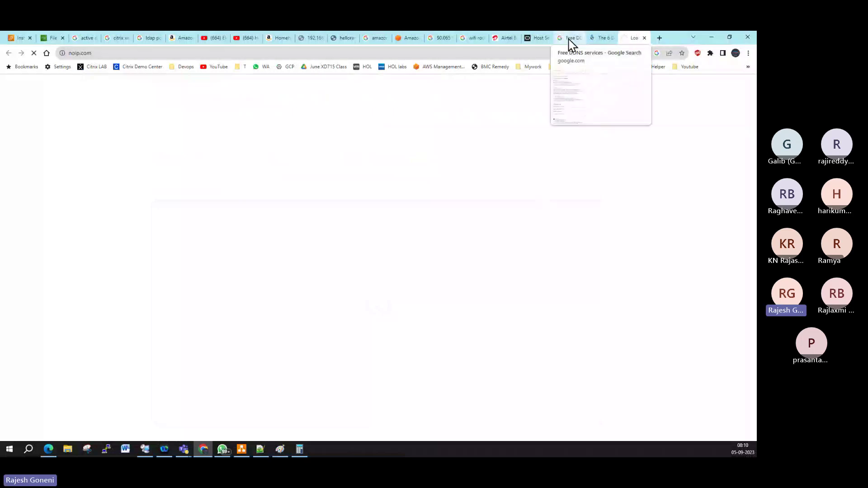
{"action": "left_click", "coordinate": [606, 38]}
{"action": "scroll", "coordinate": [526, 340], "scroll_direction": "down", "scroll_amount": 5}
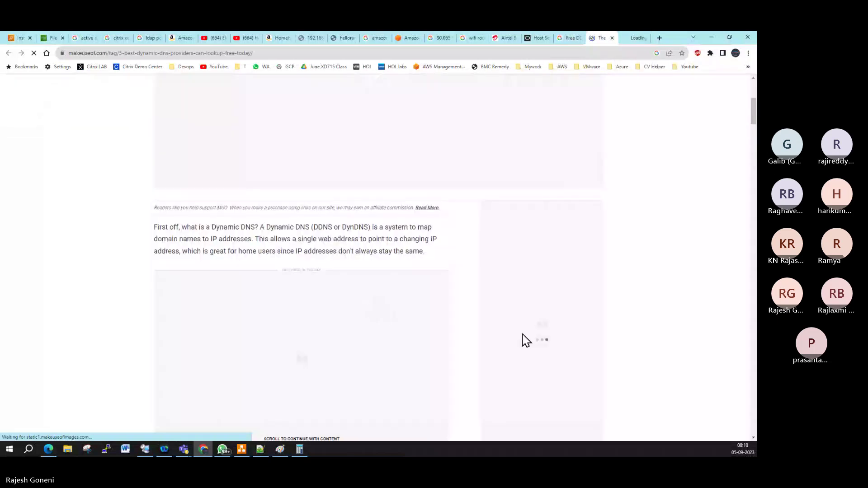
{"action": "scroll", "coordinate": [525, 340], "scroll_direction": "down", "scroll_amount": 6}
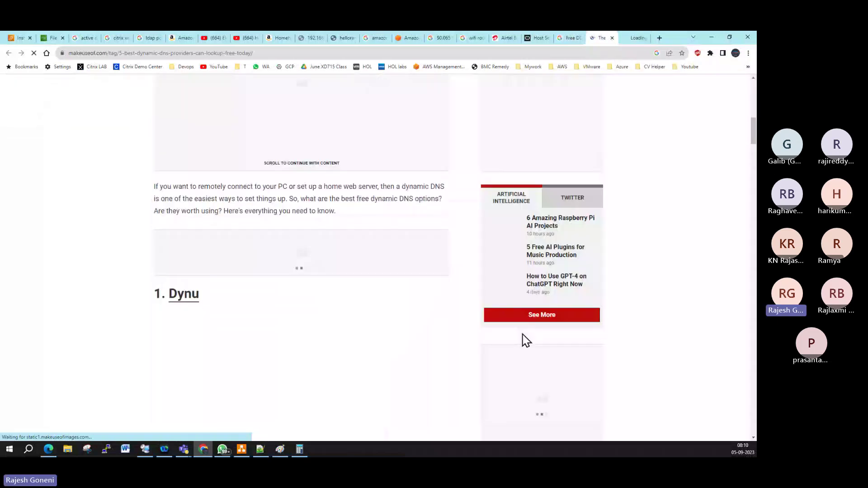
{"action": "scroll", "coordinate": [526, 340], "scroll_direction": "down", "scroll_amount": 4}
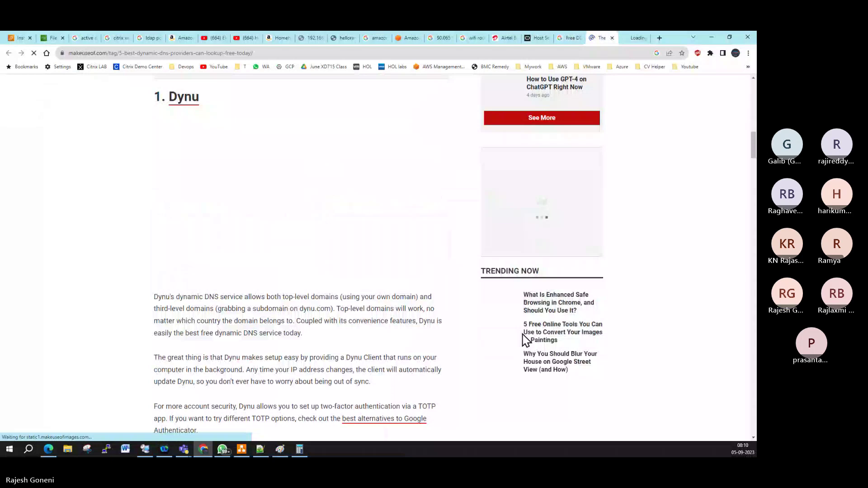
{"action": "key", "text": "ctrl+2"}
{"action": "left_click", "coordinate": [570, 128]}
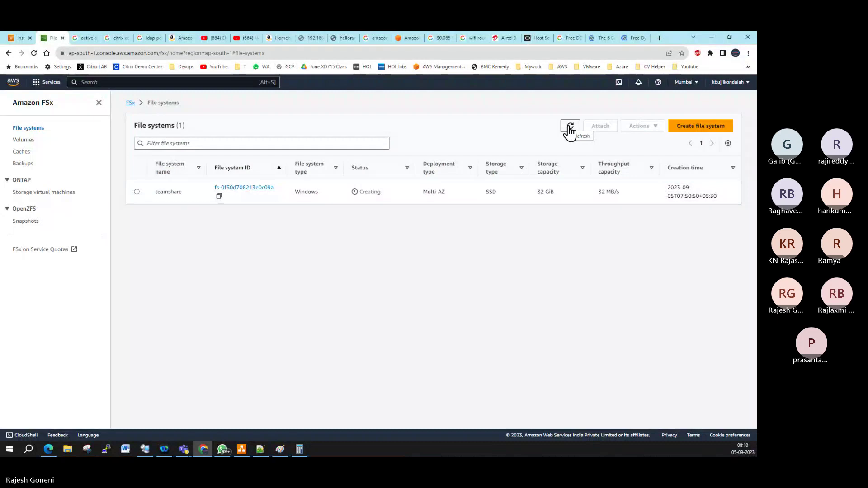
{"action": "left_click", "coordinate": [13, 84]}
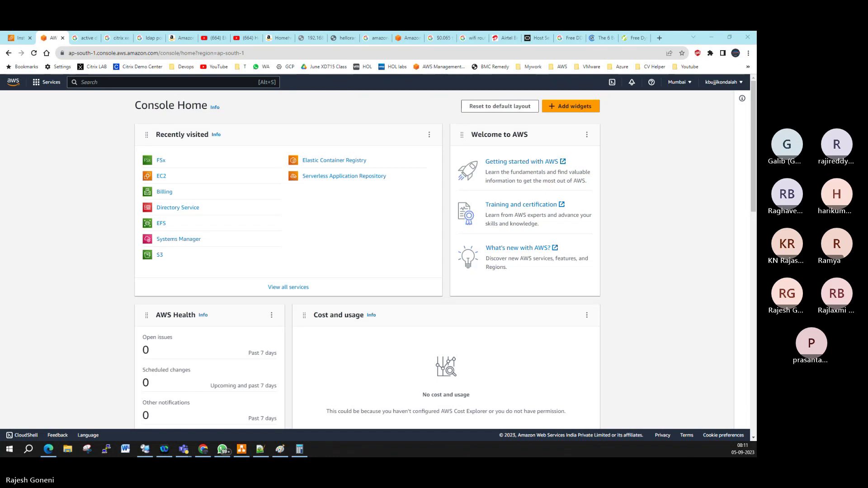
{"action": "left_click", "coordinate": [162, 168]}
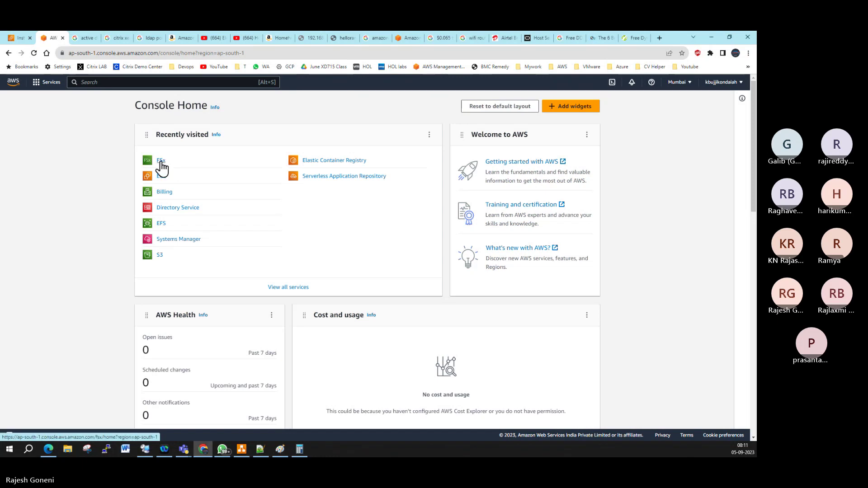
{"action": "left_click", "coordinate": [161, 163]}
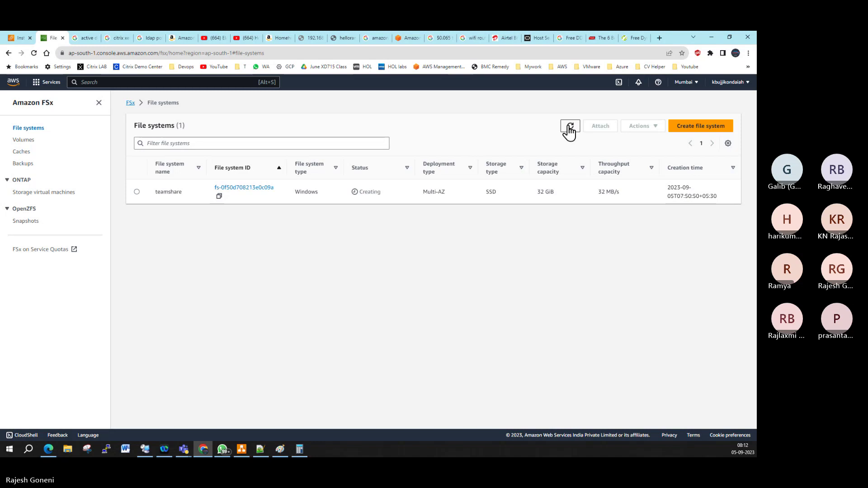
Step: Repeatedly refresh the FSx list and reload the console until teamshare changes from Creating to Available
{"action": "left_click", "coordinate": [569, 128]}
{"action": "left_click", "coordinate": [569, 128]}
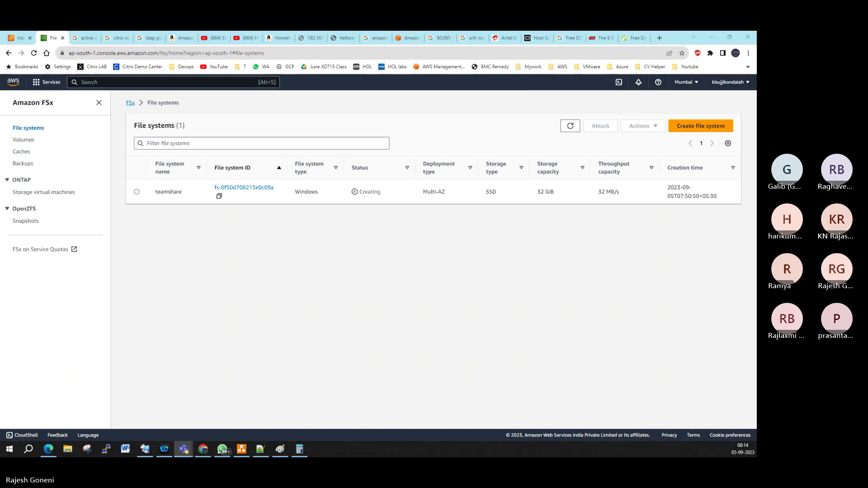
{"action": "left_click", "coordinate": [572, 128]}
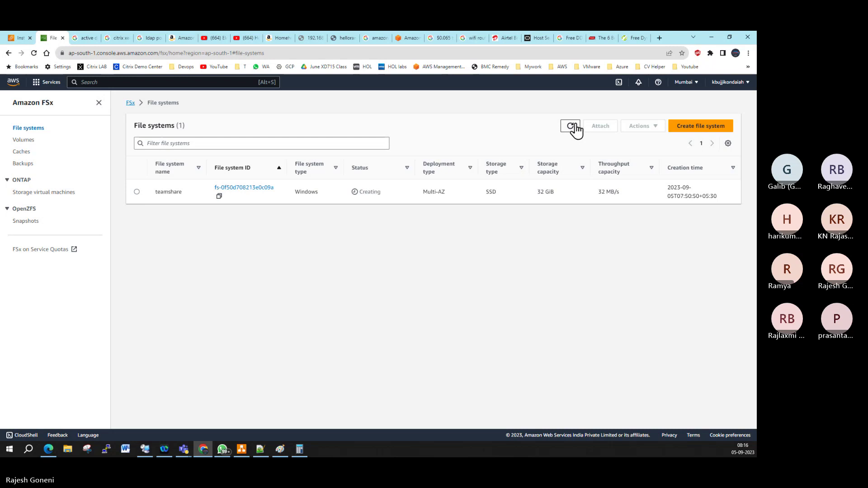
{"action": "left_click", "coordinate": [575, 128]}
{"action": "left_click", "coordinate": [571, 128]}
{"action": "left_click", "coordinate": [570, 129]}
{"action": "left_click", "coordinate": [227, 52]}
{"action": "key", "text": "Return"}
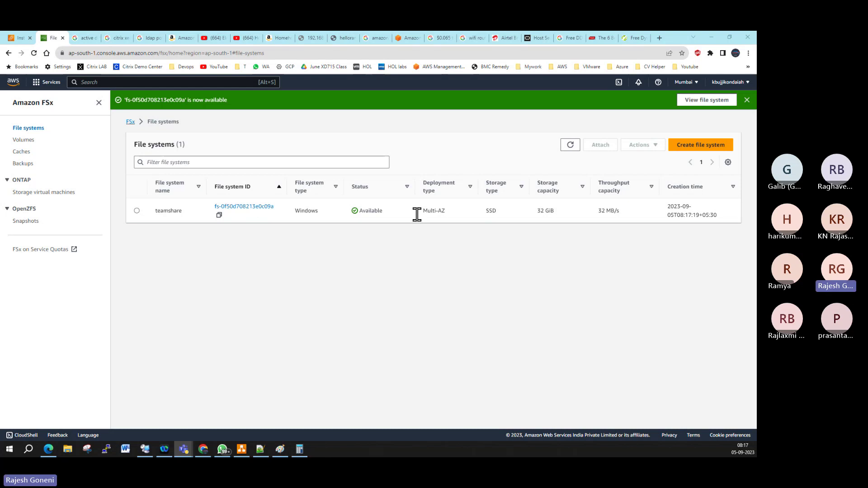
{"action": "left_click", "coordinate": [570, 145]}
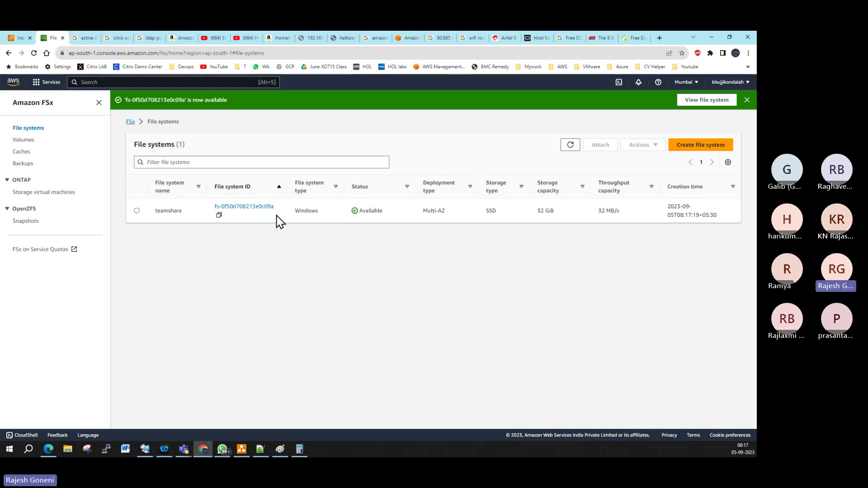
Step: Copy teamshare's preferred file server IP 172.31.47.110 from its details, then switch to the LIC session
{"action": "left_click", "coordinate": [249, 209]}
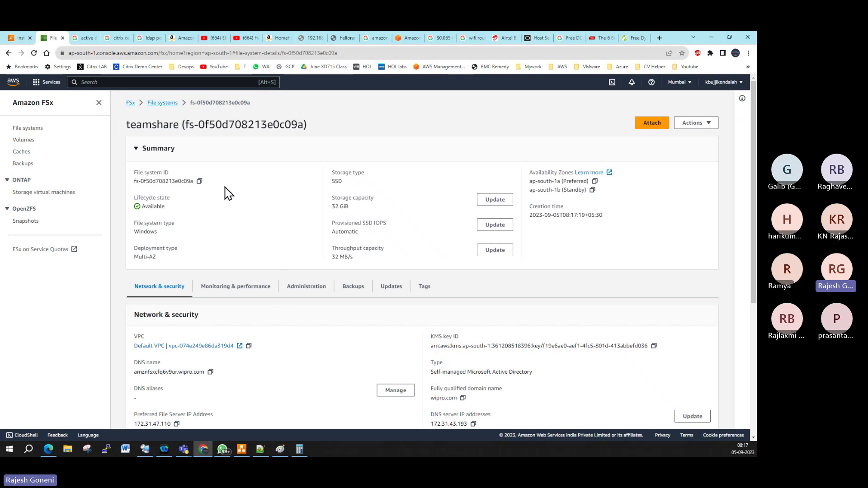
{"action": "scroll", "coordinate": [263, 279], "scroll_direction": "down", "scroll_amount": 3}
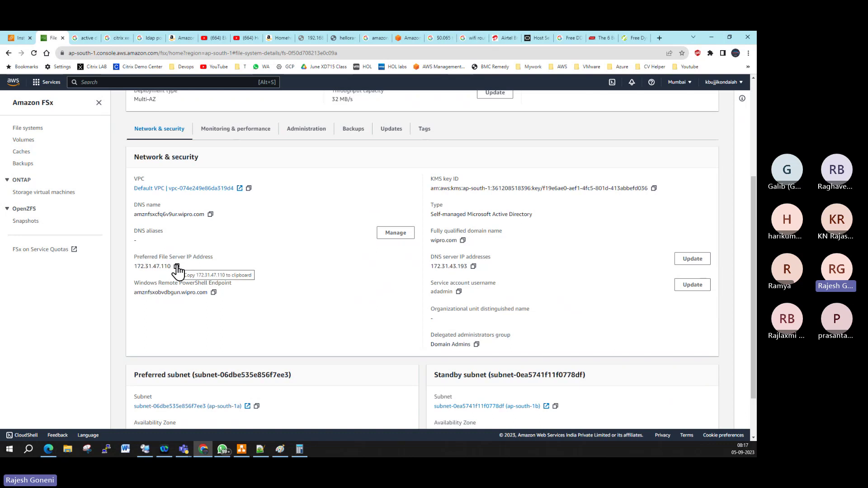
{"action": "left_click", "coordinate": [177, 267]}
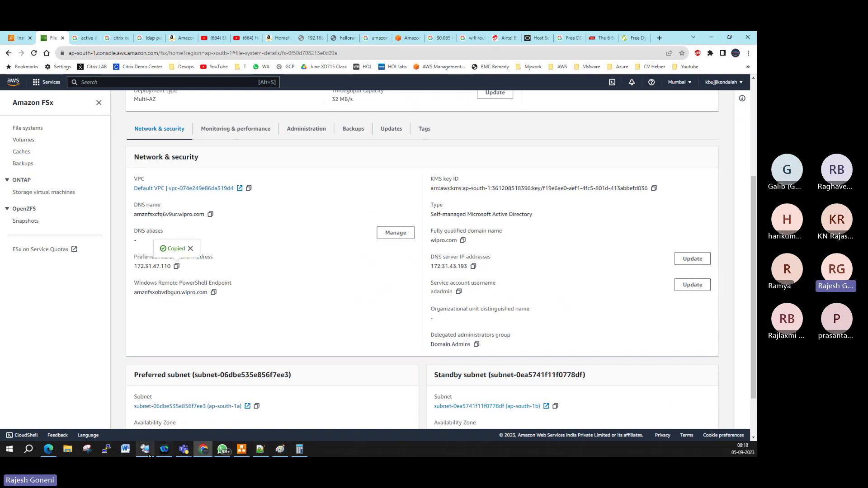
{"action": "left_click", "coordinate": [145, 450]}
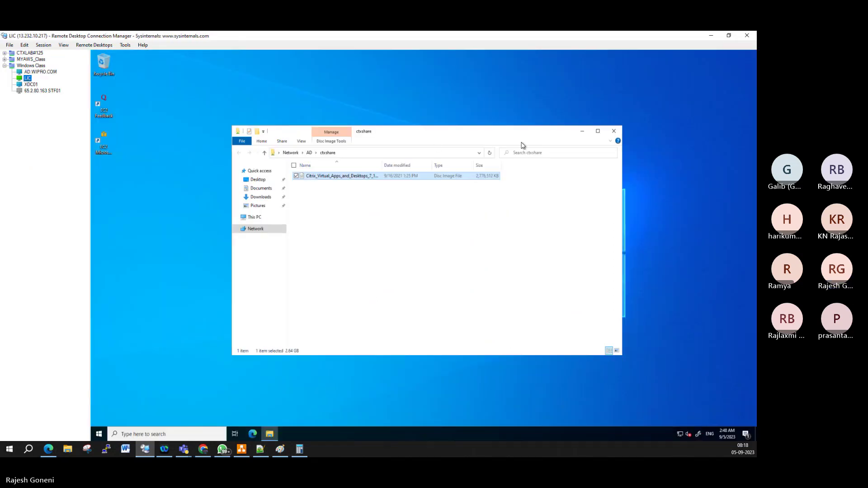
Step: Open the \\172.31.47.110\share network folder on LIC through the Run dialog
{"action": "left_click", "coordinate": [582, 132]}
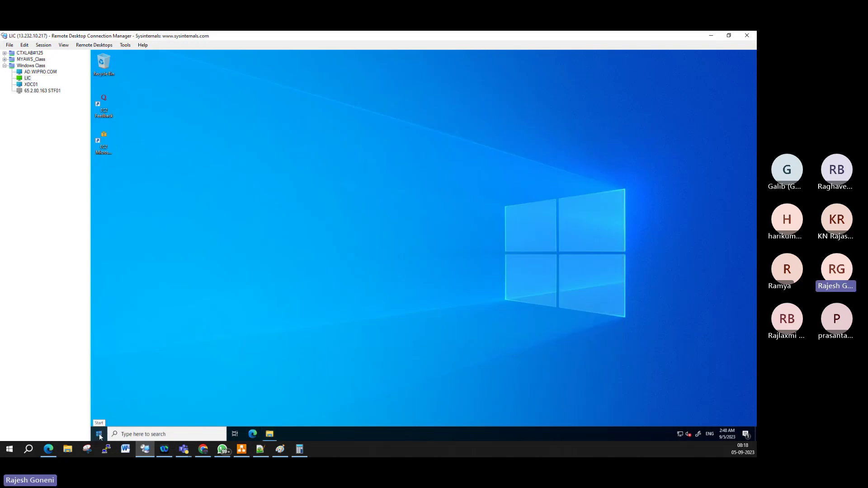
{"action": "right_click", "coordinate": [99, 433]}
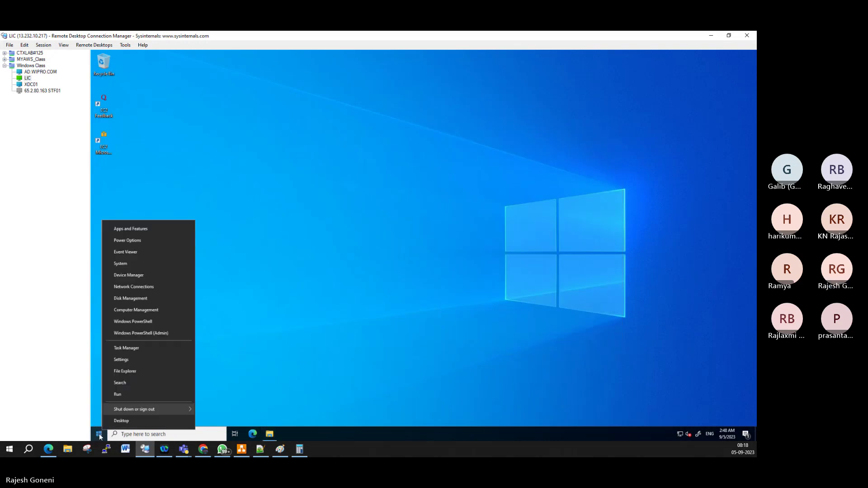
{"action": "left_click", "coordinate": [123, 395]}
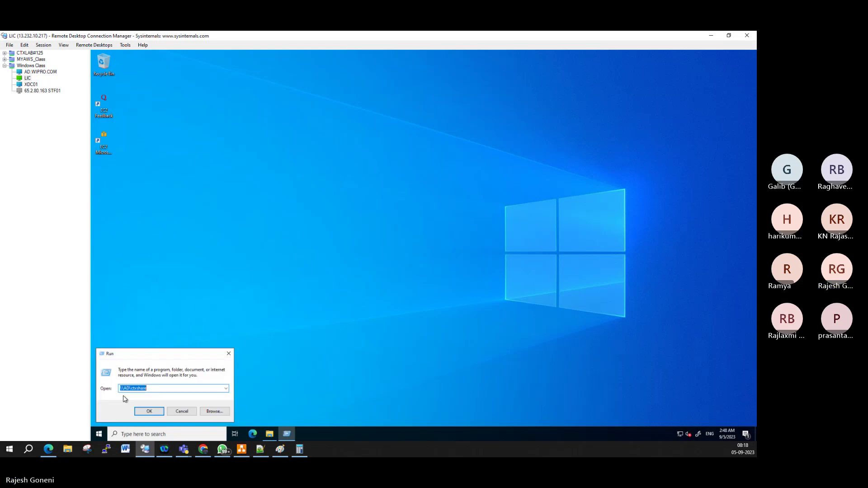
{"action": "type", "text": "\\\\172.31.47.110"}
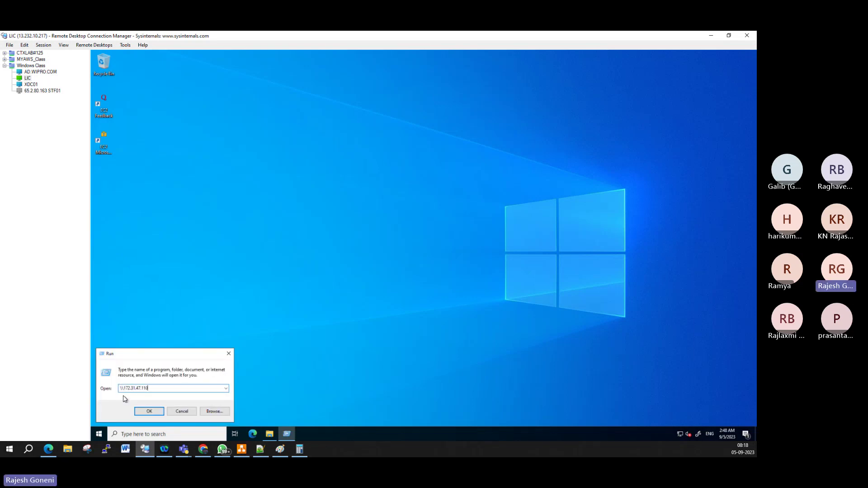
{"action": "type", "text": "\\"}
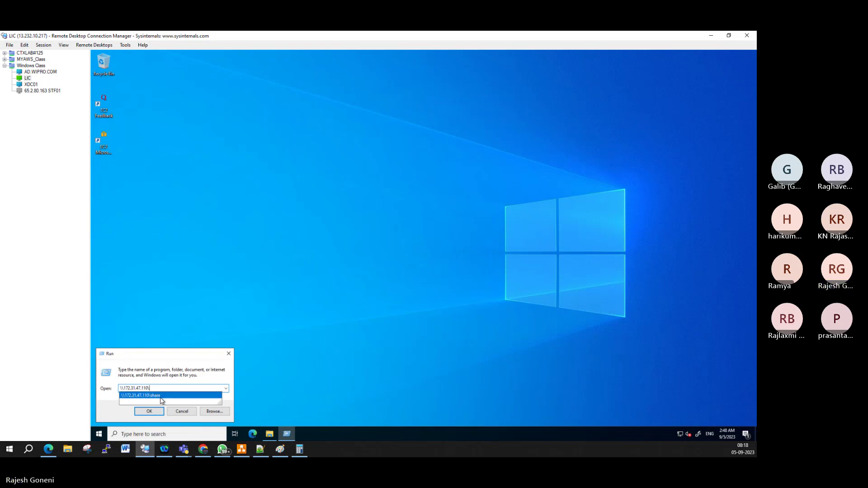
{"action": "left_click", "coordinate": [161, 395]}
{"action": "left_click", "coordinate": [166, 391]}
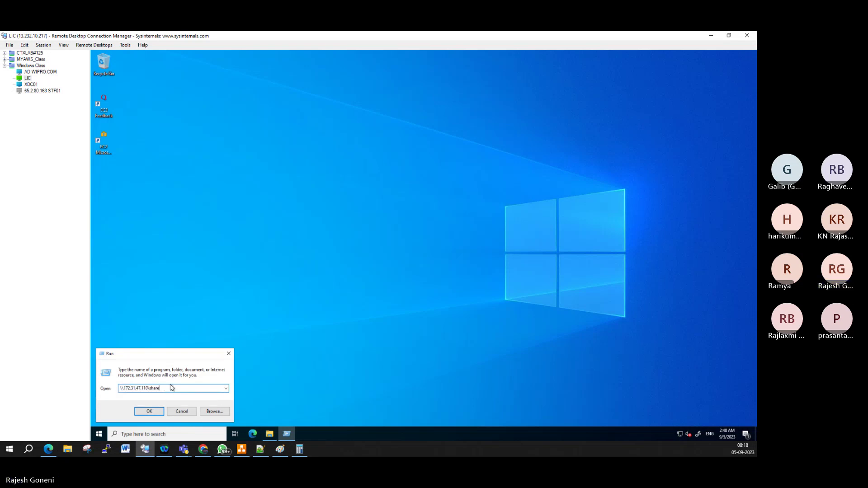
{"action": "type", "text": "\\"}
{"action": "key", "text": "Return"}
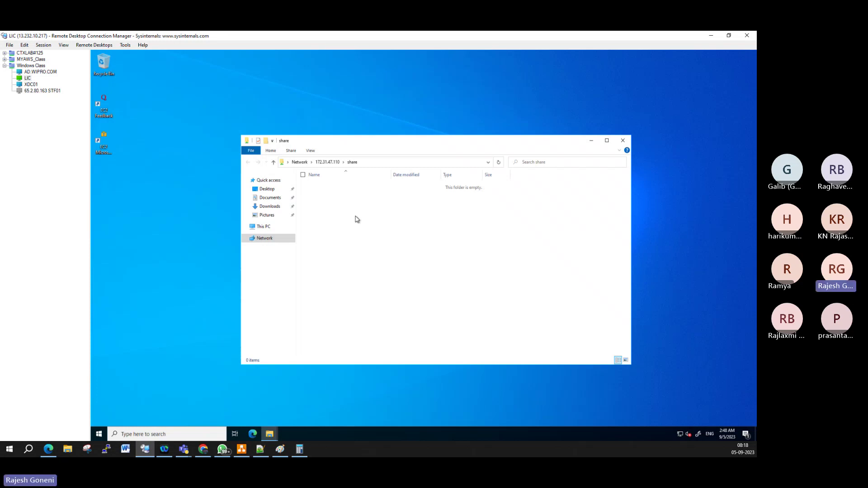
Step: Create a 'New folder' inside the share and check its full network path
{"action": "right_click", "coordinate": [354, 218]}
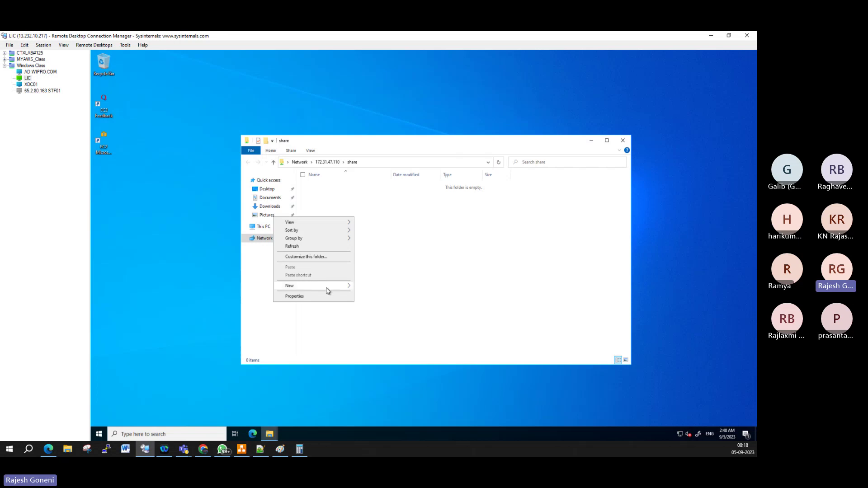
{"action": "mouse_move", "coordinate": [341, 289]}
{"action": "left_click", "coordinate": [373, 287]}
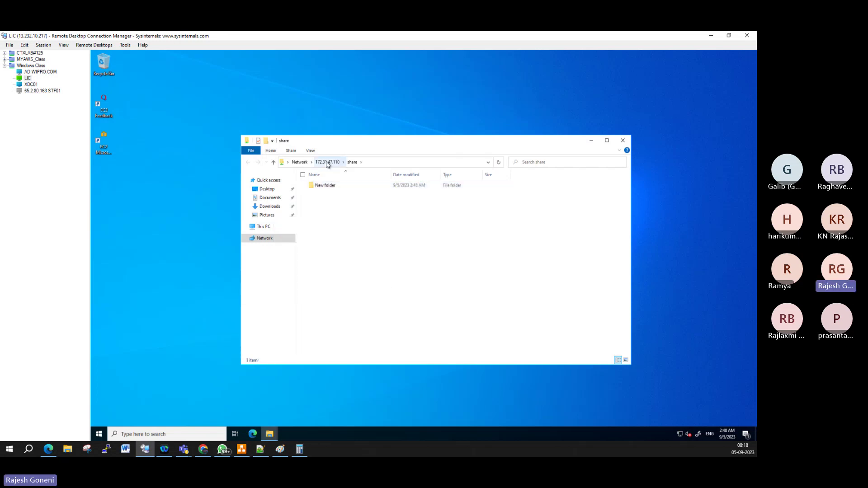
{"action": "left_click", "coordinate": [375, 163]}
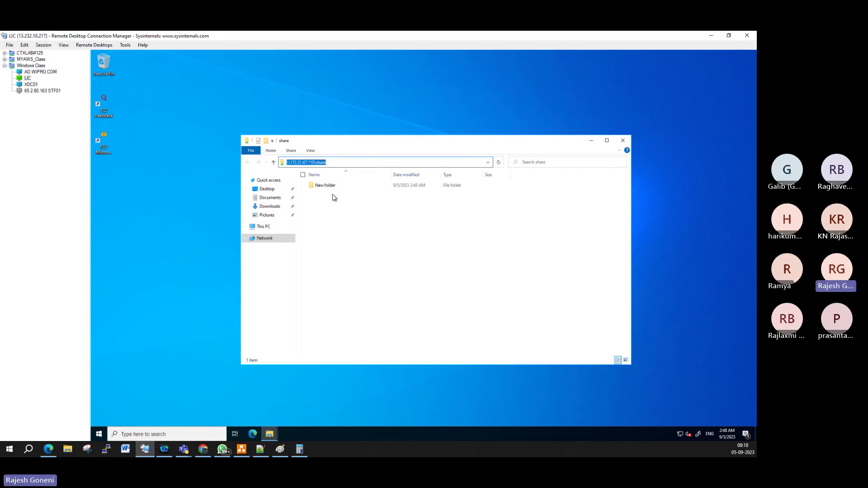
{"action": "left_click", "coordinate": [268, 227]}
Step: Map \\172.31.47.110\share from This PC as network drive H:, keeping the share path
{"action": "right_click", "coordinate": [268, 227]}
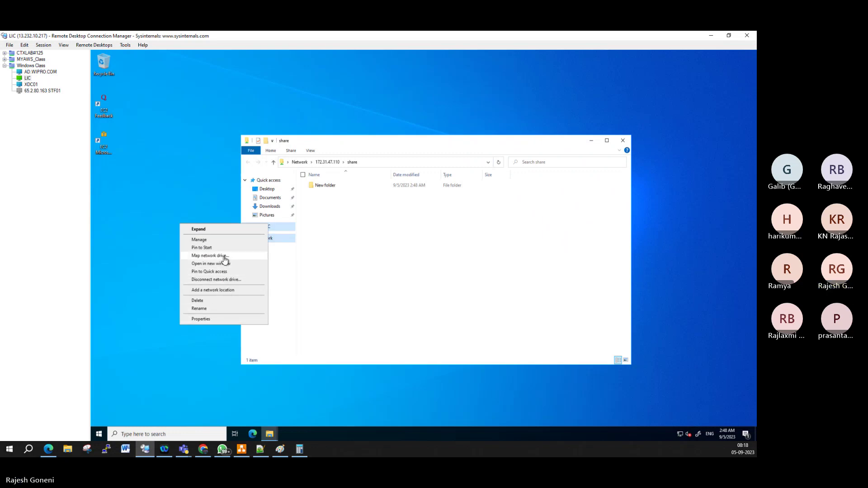
{"action": "left_click", "coordinate": [222, 256]}
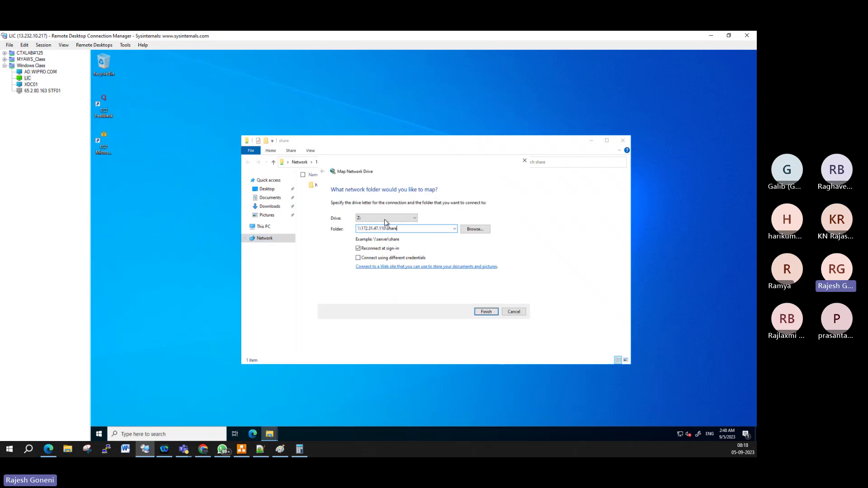
{"action": "left_click", "coordinate": [389, 218]}
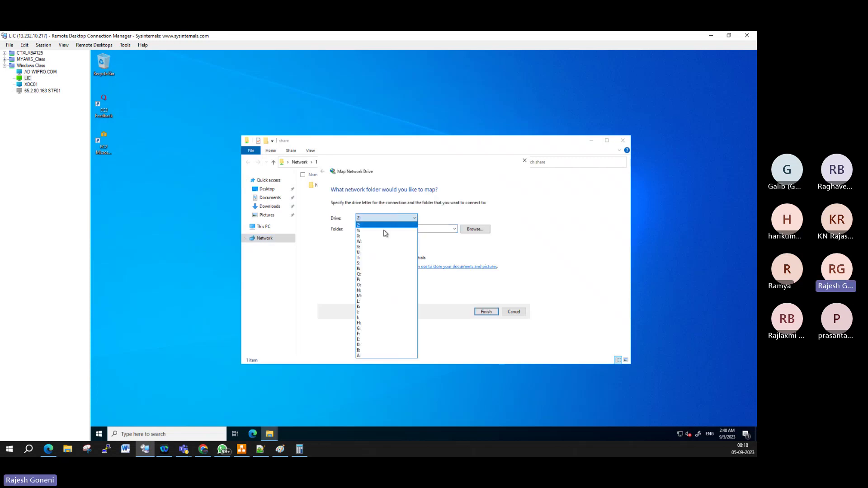
{"action": "left_click", "coordinate": [369, 323]}
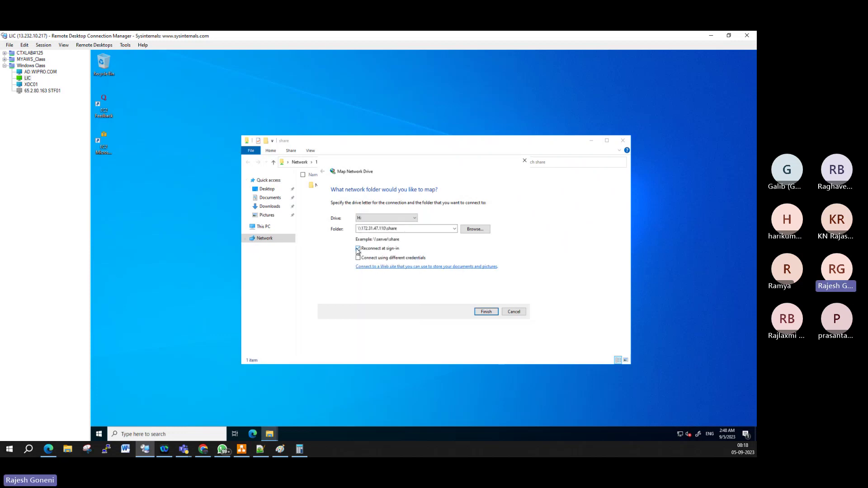
{"action": "left_click", "coordinate": [481, 313]}
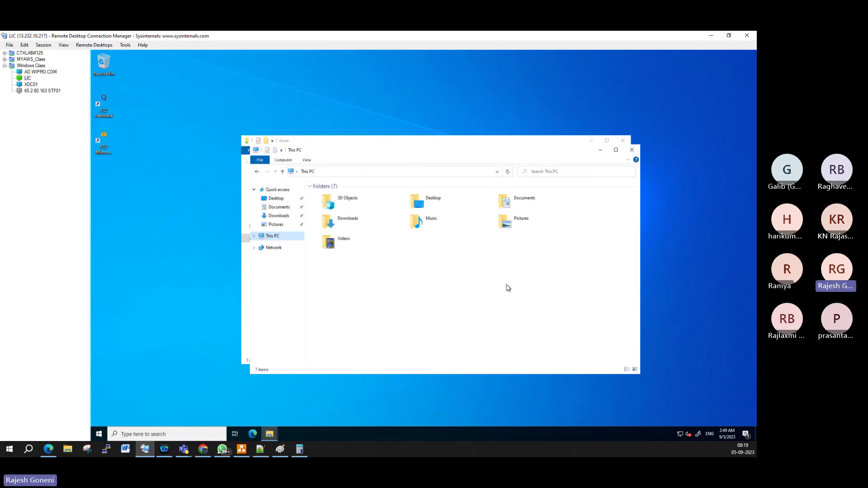
Step: Select the mapped share drive H: (31.8 GB free of 31.9 GB) under Network locations
{"action": "left_click", "coordinate": [366, 302]}
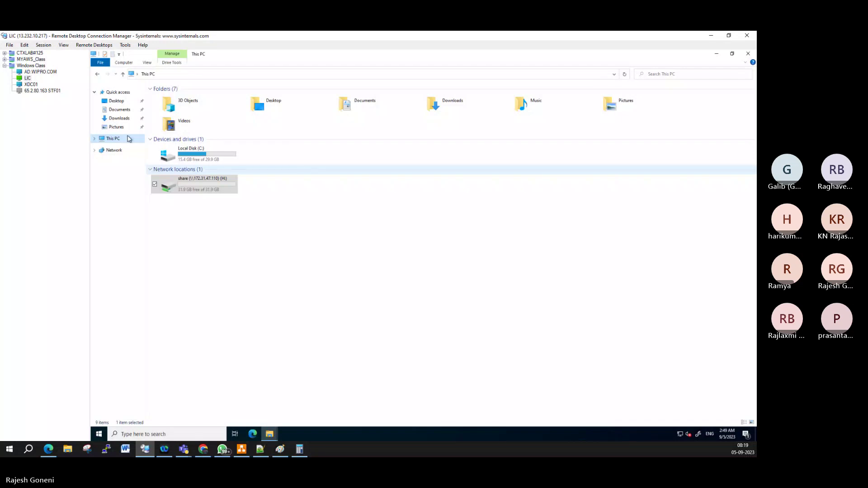
Step: In FSx, acknowledge the backup loss and paste teamshare's file system ID into the deletion confirmation
{"action": "left_click", "coordinate": [203, 447]}
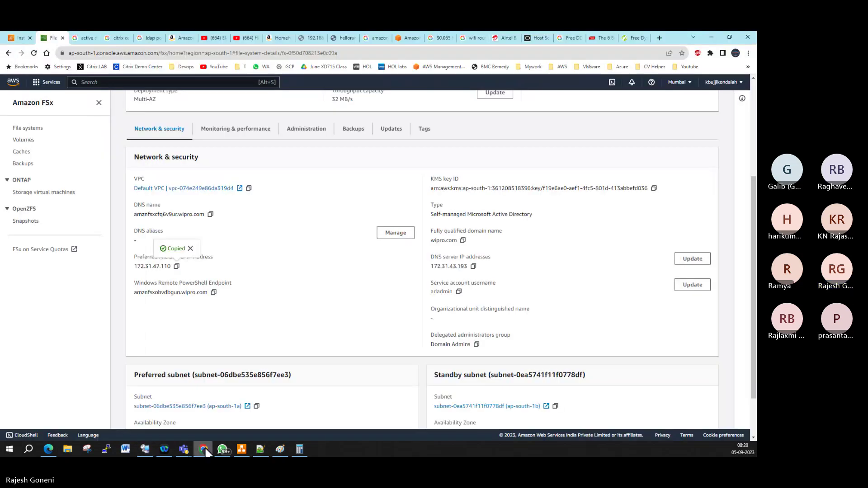
{"action": "scroll", "coordinate": [126, 274], "scroll_direction": "up", "scroll_amount": 4}
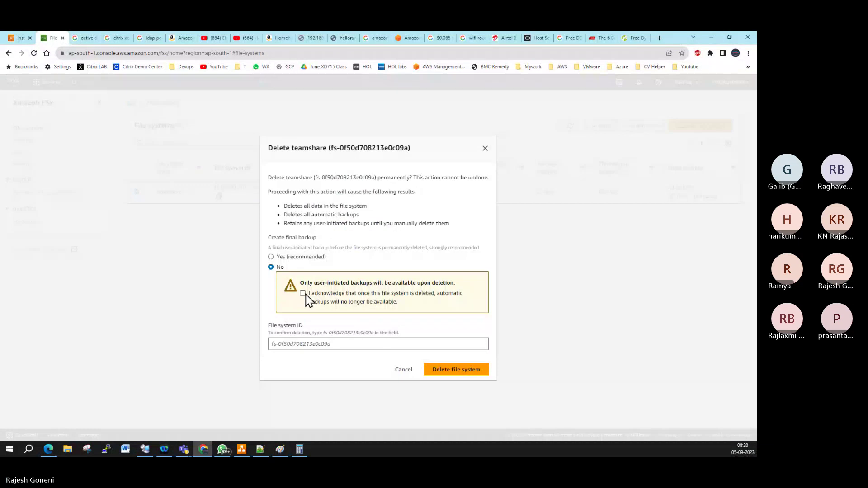
{"action": "left_click", "coordinate": [304, 293]}
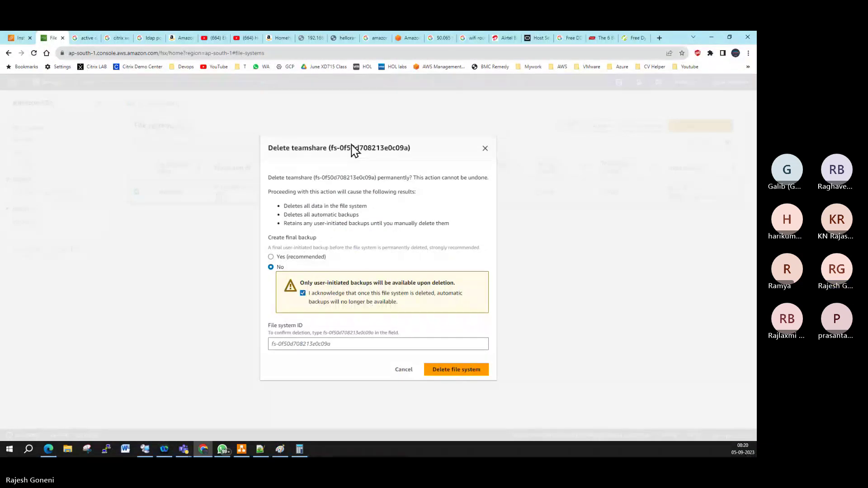
{"action": "left_click_drag", "start_coordinate": [331, 148], "coordinate": [406, 177]}
{"action": "key", "text": "ctrl+c"}
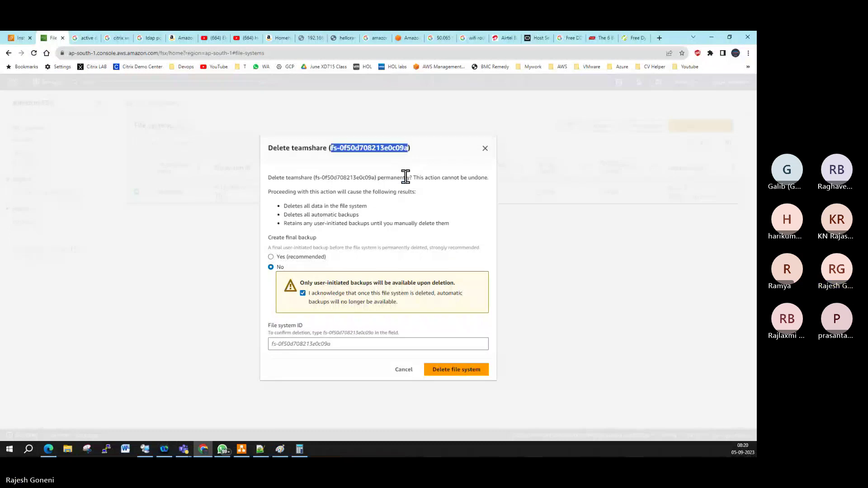
{"action": "left_click", "coordinate": [348, 346]}
{"action": "key", "text": "ctrl+v"}
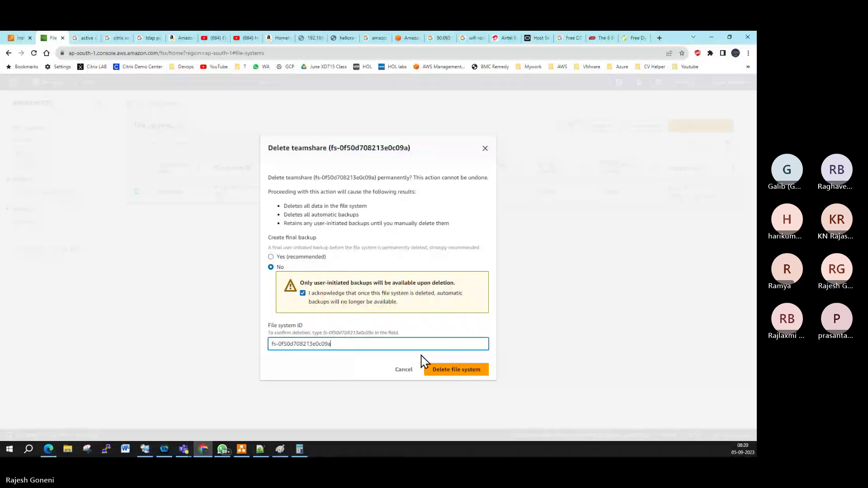
Step: Confirm deletion of teamshare and refresh the list to show it as Deleting
{"action": "left_click", "coordinate": [429, 368]}
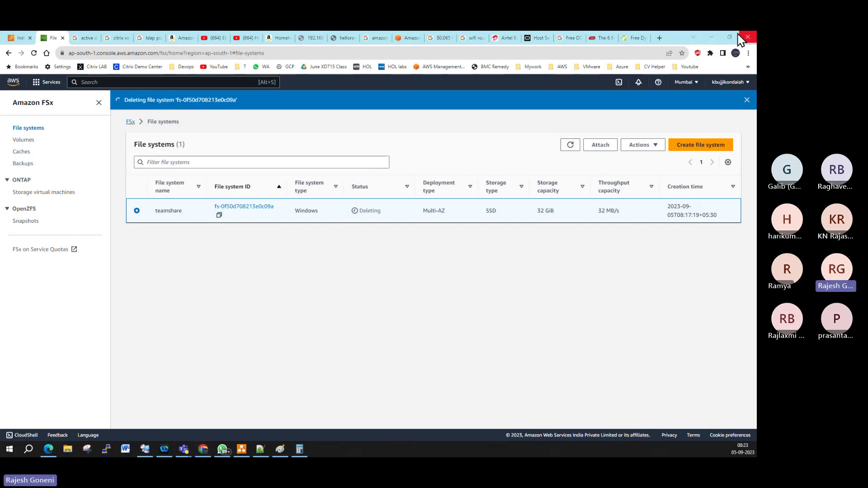
{"action": "left_click", "coordinate": [571, 146]}
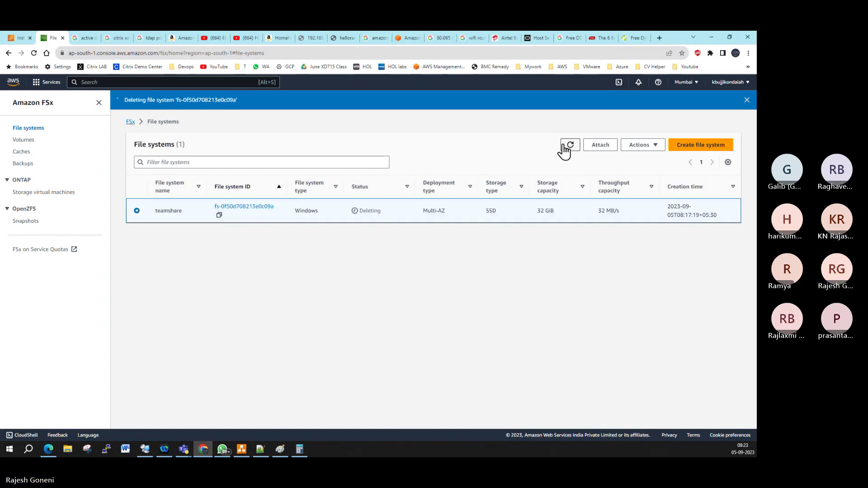
Step: Refresh and reopen the share (H:) drive on the LIC server, then go back to the FSx console
{"action": "left_click", "coordinate": [145, 449]}
{"action": "right_click", "coordinate": [254, 158]}
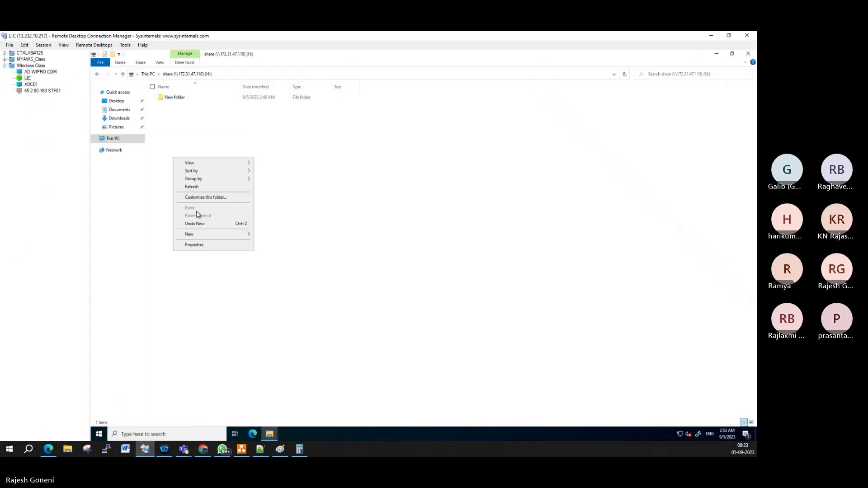
{"action": "left_click", "coordinate": [196, 186]}
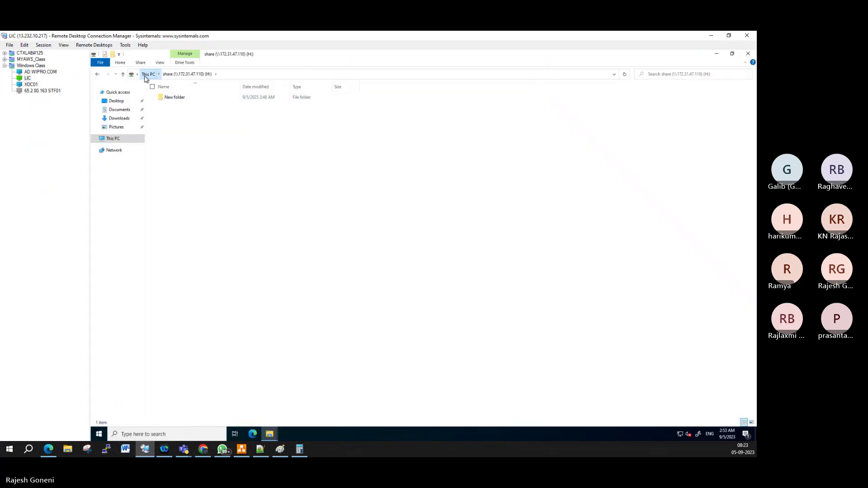
{"action": "left_click", "coordinate": [145, 75]}
{"action": "double_click", "coordinate": [209, 187]}
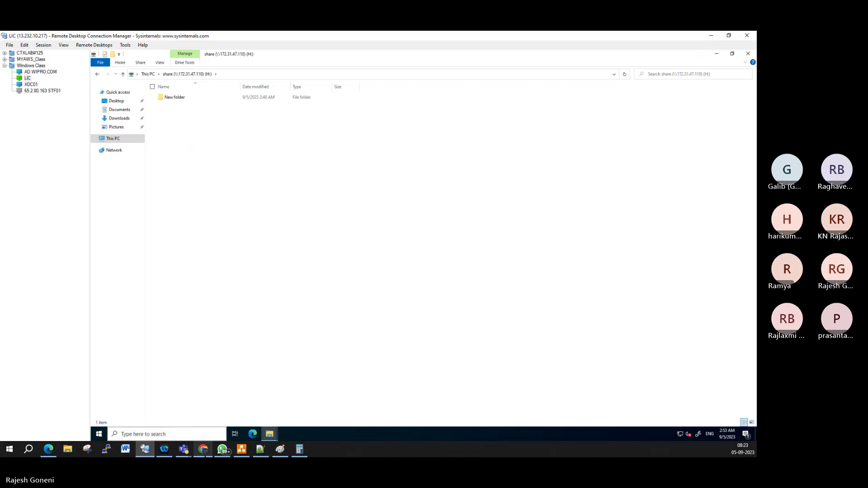
{"action": "left_click", "coordinate": [203, 449]}
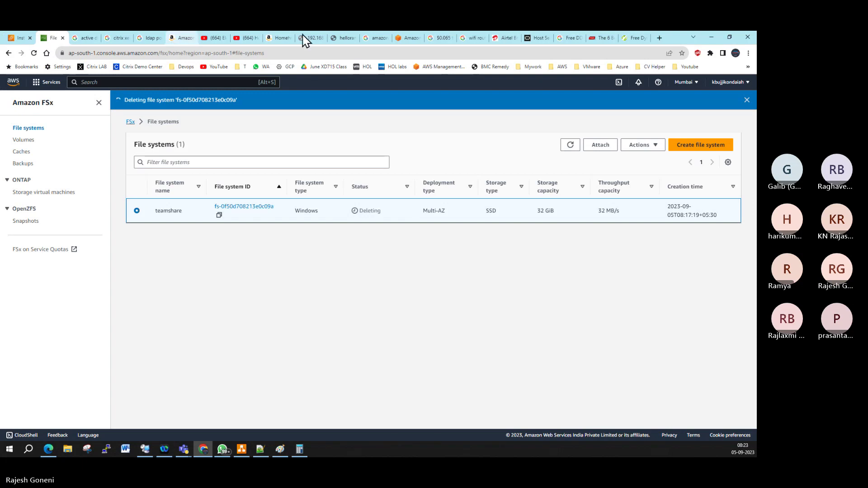
Step: In EC2 Instances, select only LIC.WIPRO.COM and XDC01.WIPRO.COM
{"action": "left_click", "coordinate": [19, 38]}
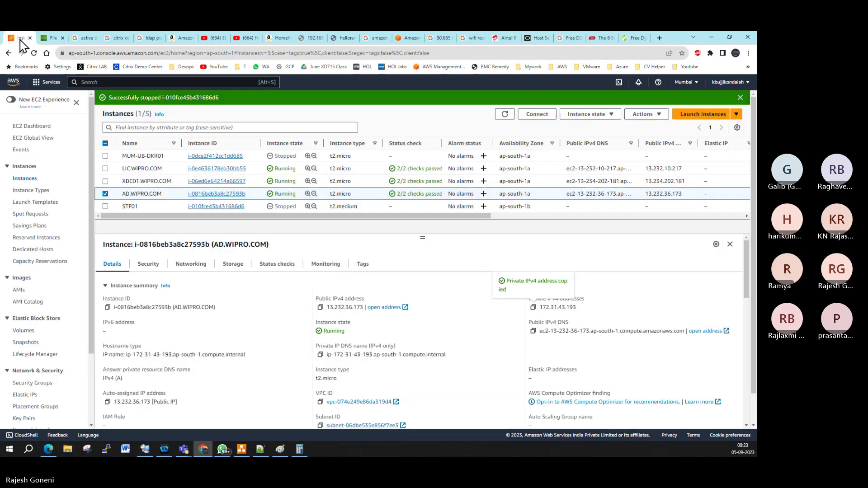
{"action": "left_click", "coordinate": [105, 193]}
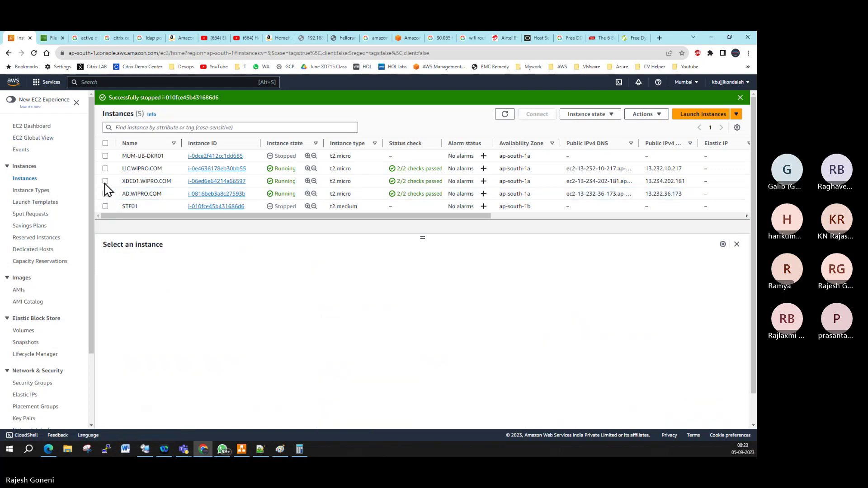
{"action": "left_click", "coordinate": [105, 180]}
{"action": "left_click", "coordinate": [105, 169]}
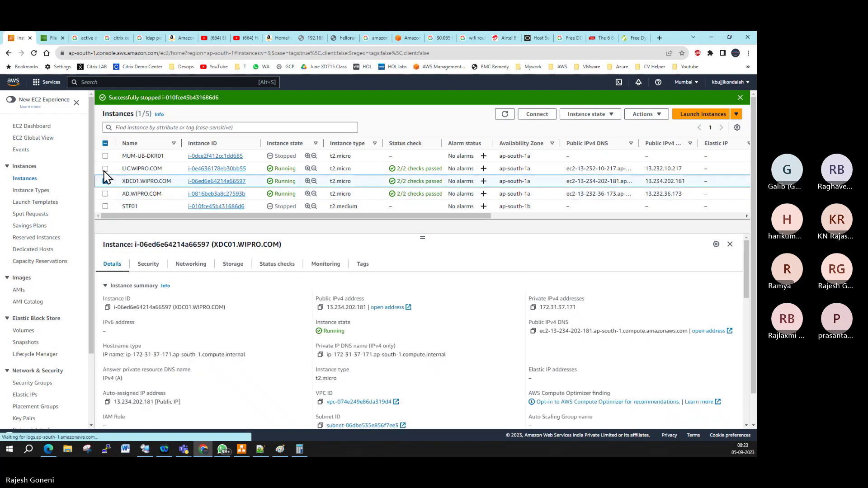
{"action": "left_click", "coordinate": [105, 206]}
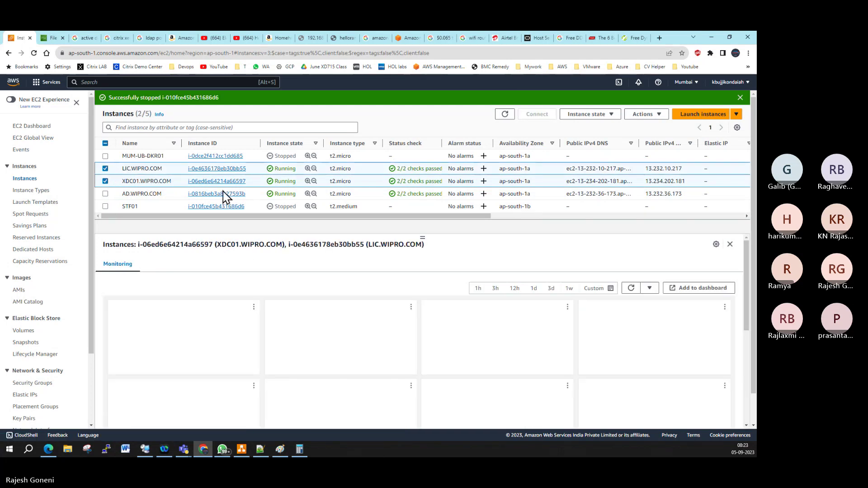
{"action": "left_click", "coordinate": [583, 117]}
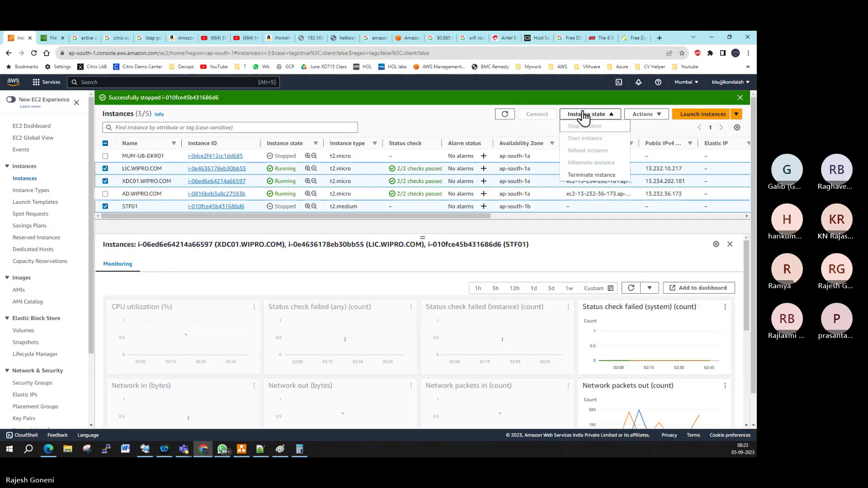
{"action": "left_click", "coordinate": [510, 136]}
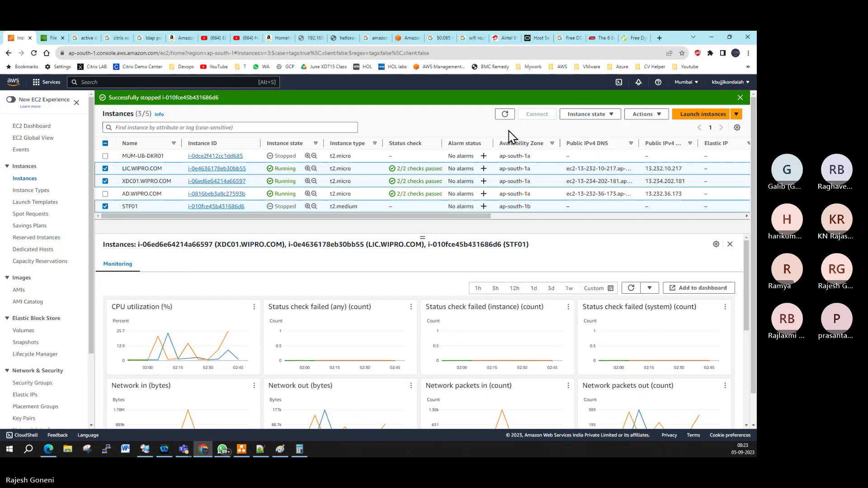
{"action": "left_click", "coordinate": [106, 206]}
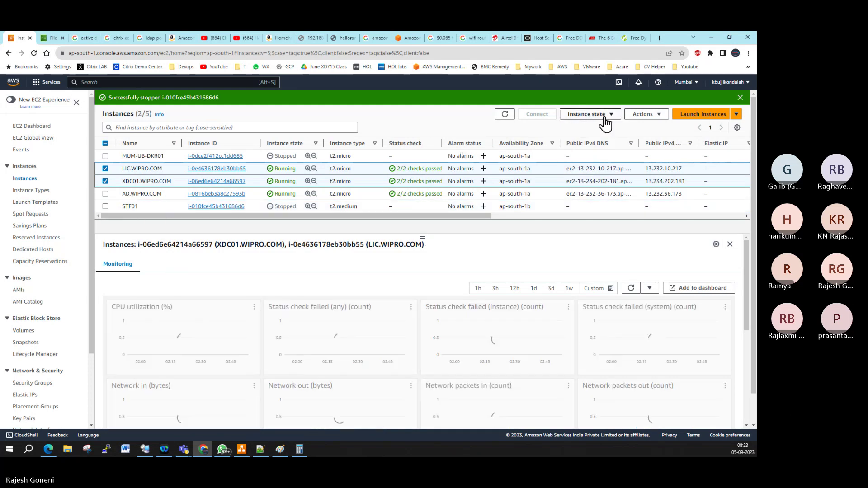
Step: Stop both selected instances and refresh the list until they show Stopping
{"action": "left_click", "coordinate": [601, 116]}
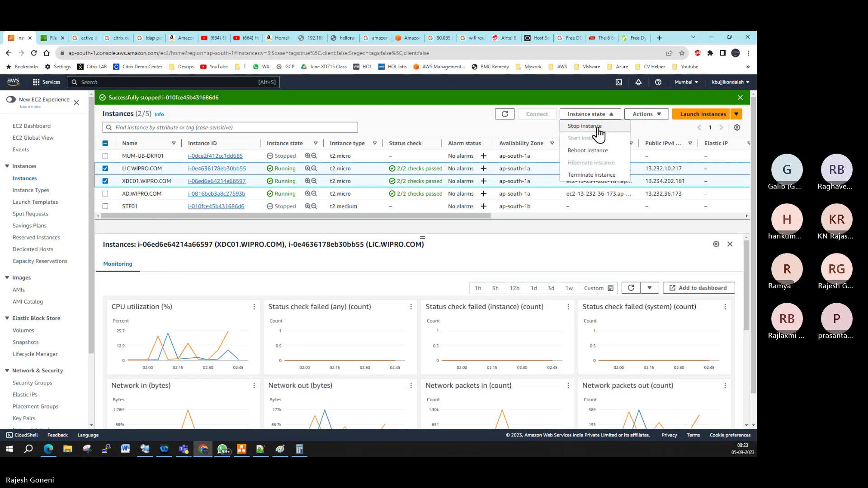
{"action": "left_click", "coordinate": [587, 127]}
{"action": "left_click", "coordinate": [519, 299]}
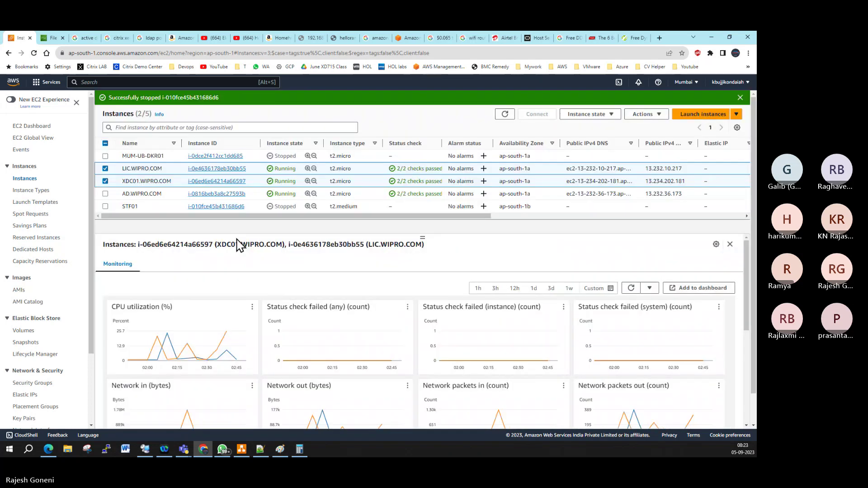
{"action": "left_click", "coordinate": [506, 127]}
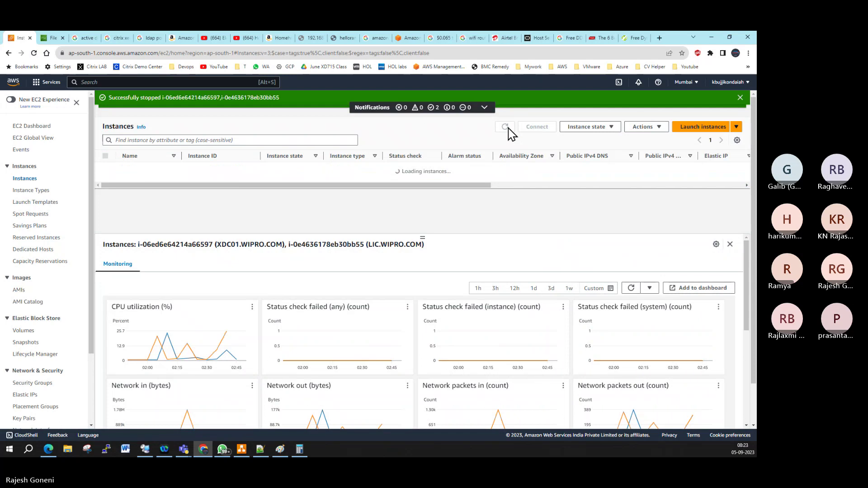
{"action": "left_click", "coordinate": [506, 128]}
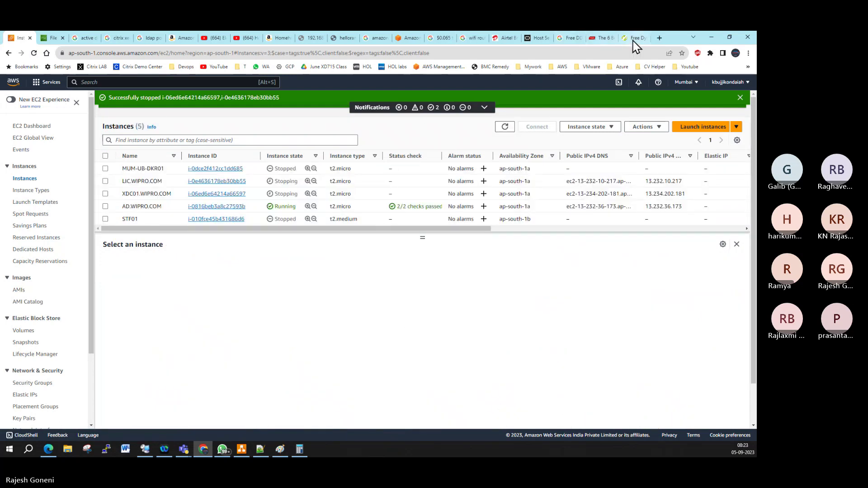
Step: Check the LIC remote session has disconnected, then refresh the FSx list showing teamshare still Deleting
{"action": "left_click", "coordinate": [717, 39]}
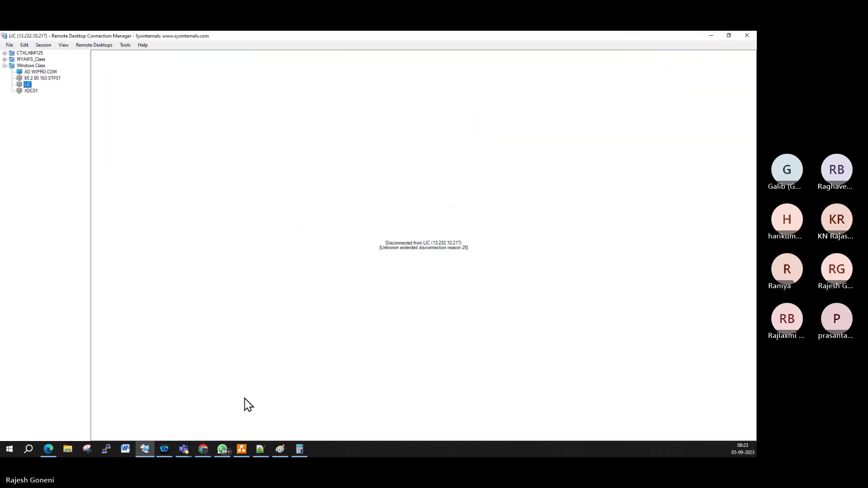
{"action": "left_click", "coordinate": [202, 450]}
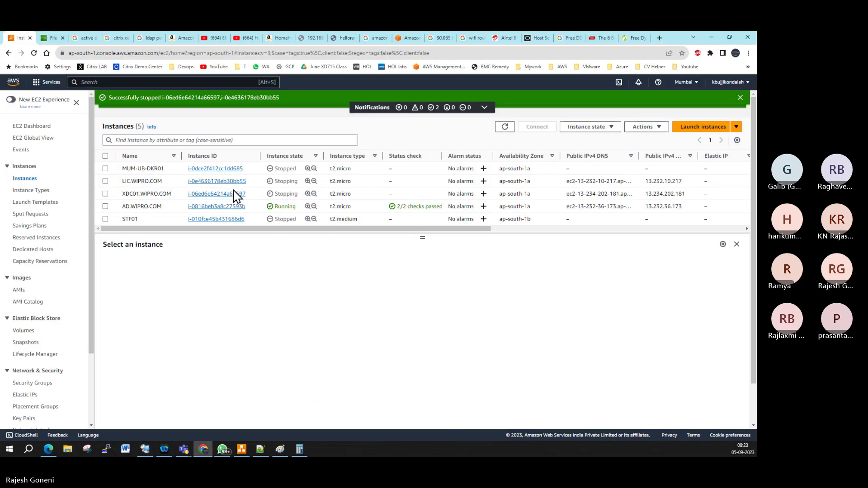
{"action": "key", "text": "ctrl+Tab"}
{"action": "left_click", "coordinate": [571, 145]}
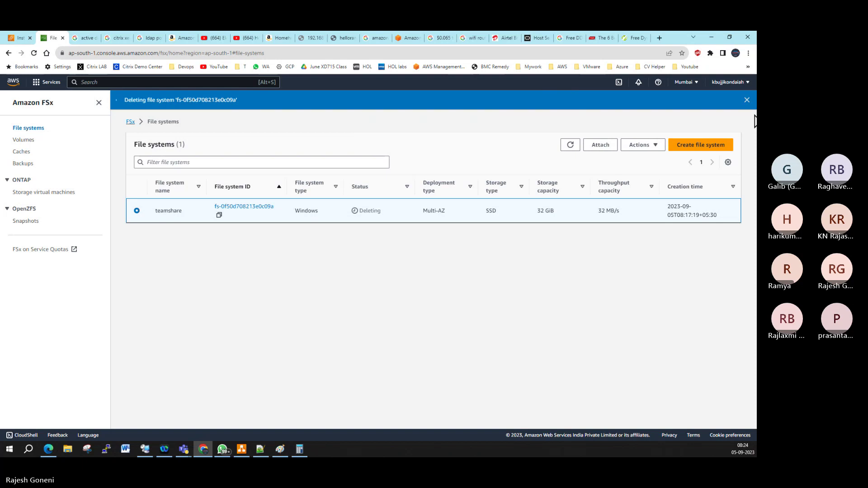
{"action": "left_click", "coordinate": [570, 145]}
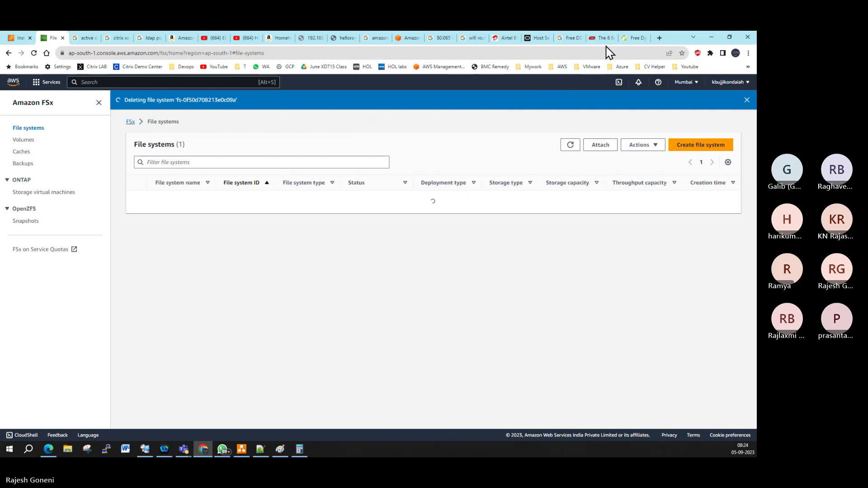
Step: Stop the AD.WIPRO.COM instance from the EC2 Instances list, then switch to the meeting window
{"action": "left_click", "coordinate": [20, 38]}
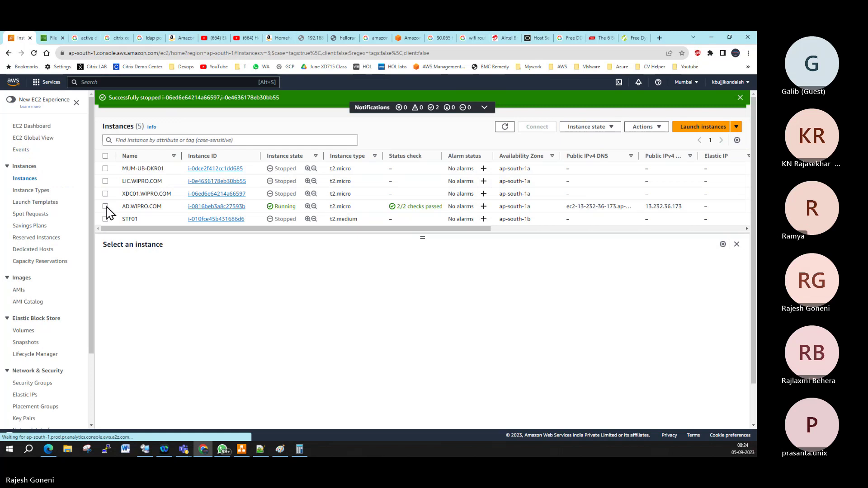
{"action": "left_click", "coordinate": [106, 206]}
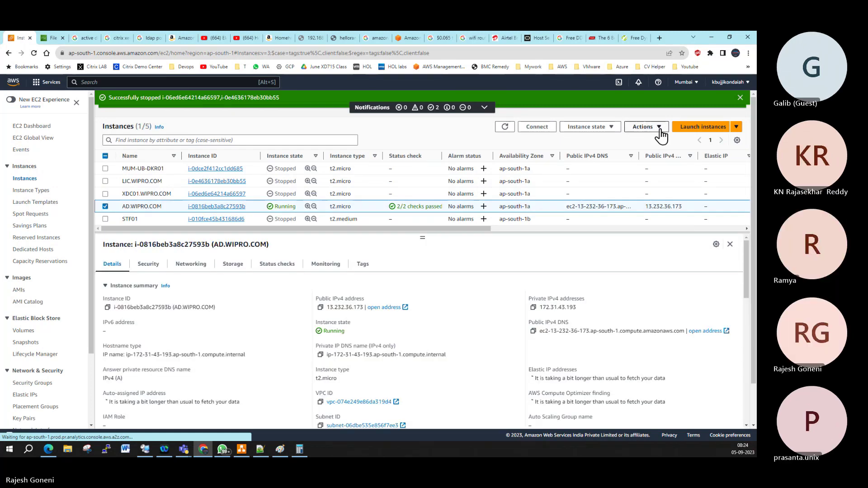
{"action": "left_click", "coordinate": [580, 127]}
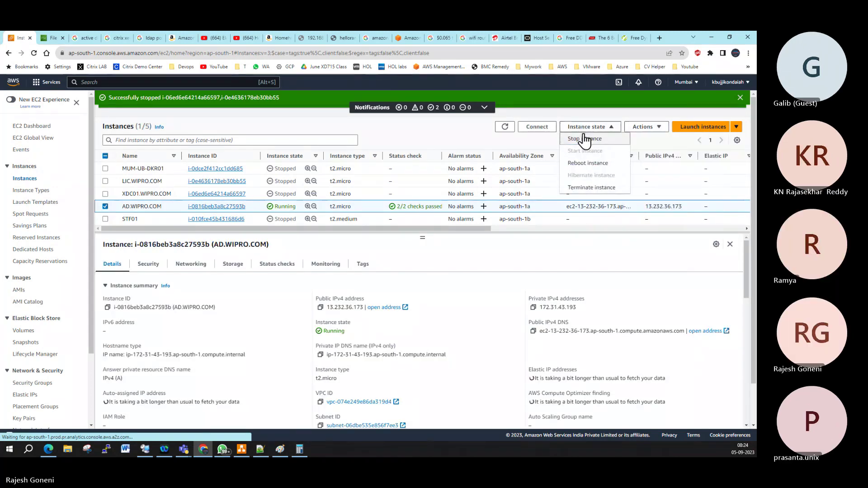
{"action": "left_click", "coordinate": [584, 139]}
{"action": "left_click", "coordinate": [525, 299]}
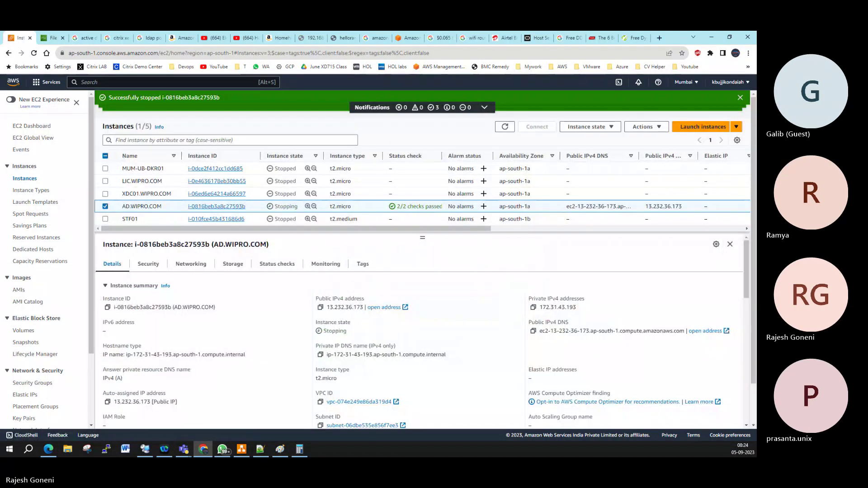
{"action": "key", "text": "alt+Tab"}
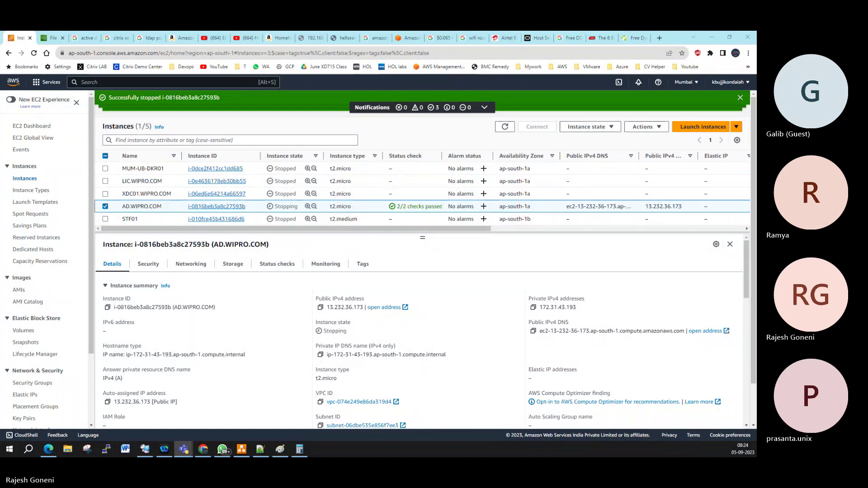